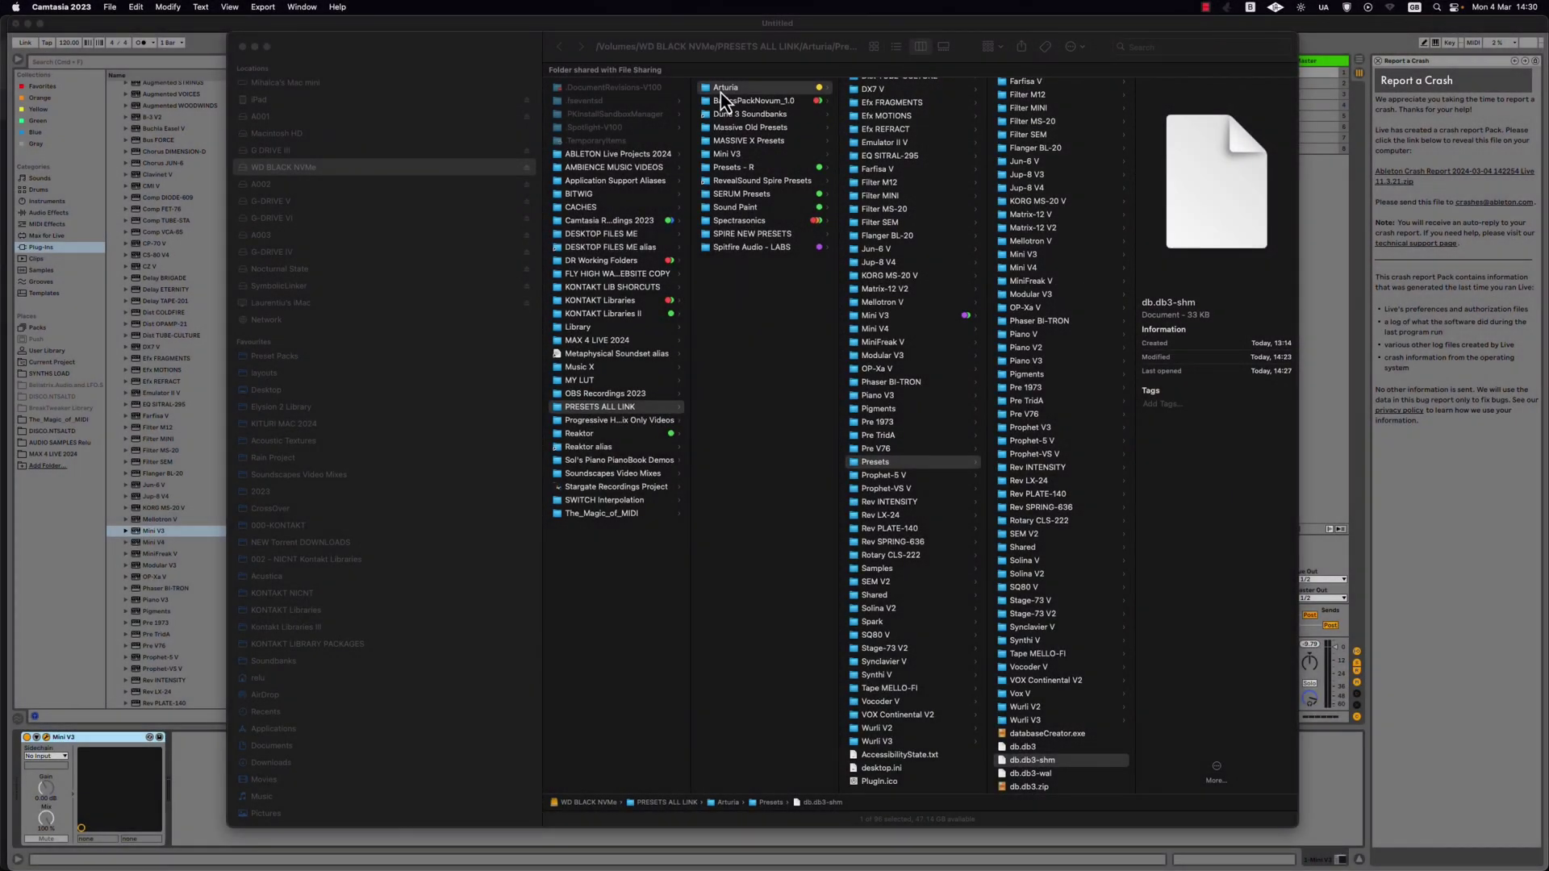
Step: Show Get Info for the Arturia folder in PRESETS ALL LINK, then bring Brave forward with a new tab
{"action": "right_click", "coordinate": [719, 93]}
{"action": "left_click", "coordinate": [746, 139]}
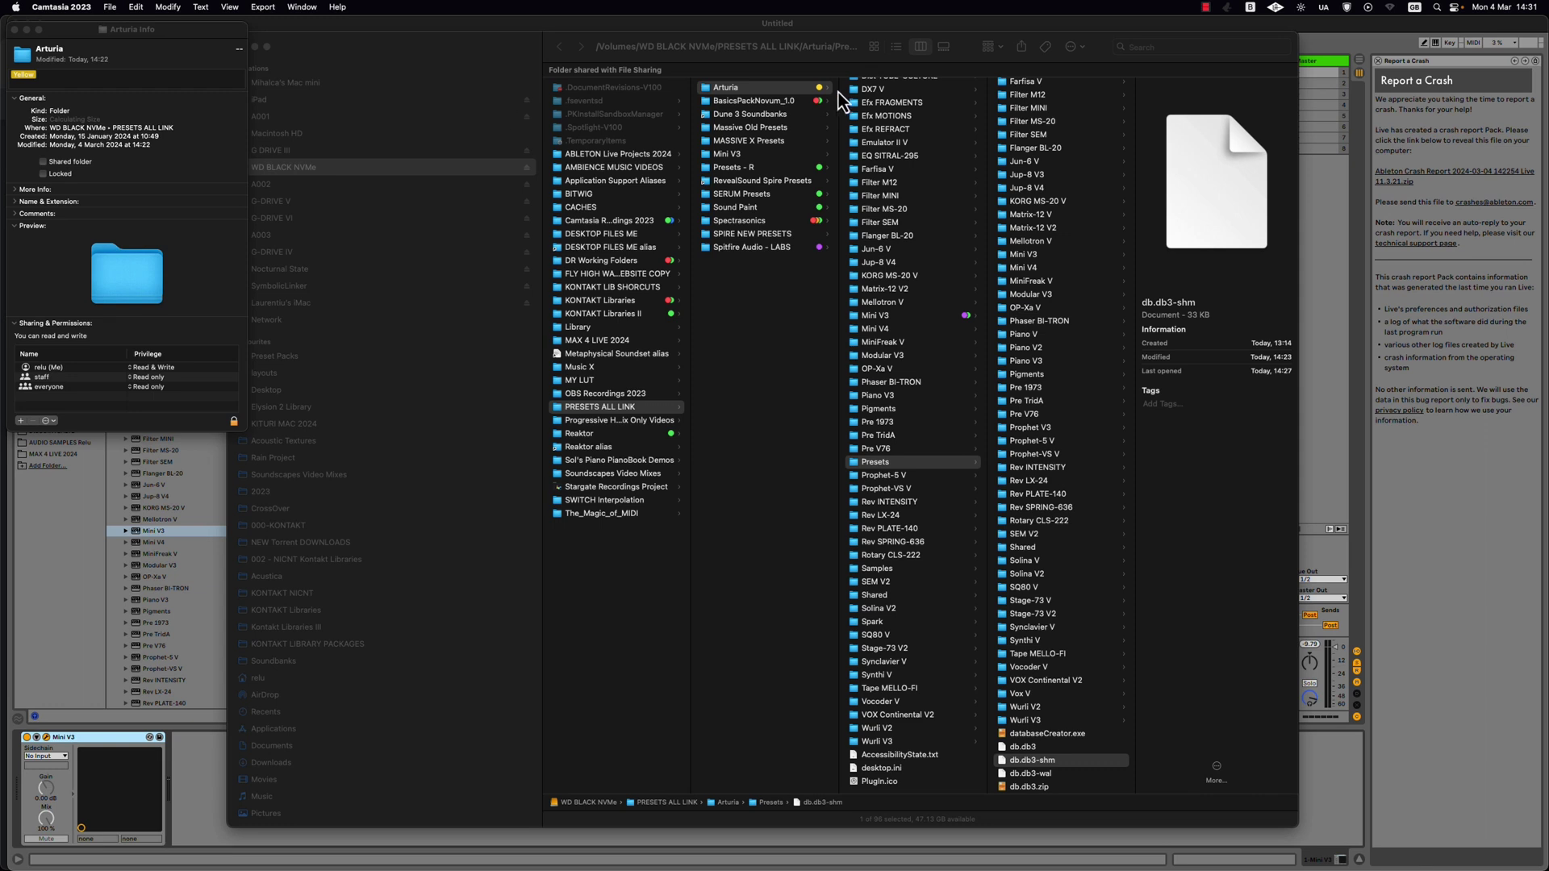
{"action": "mouse_move", "coordinate": [109, 867]}
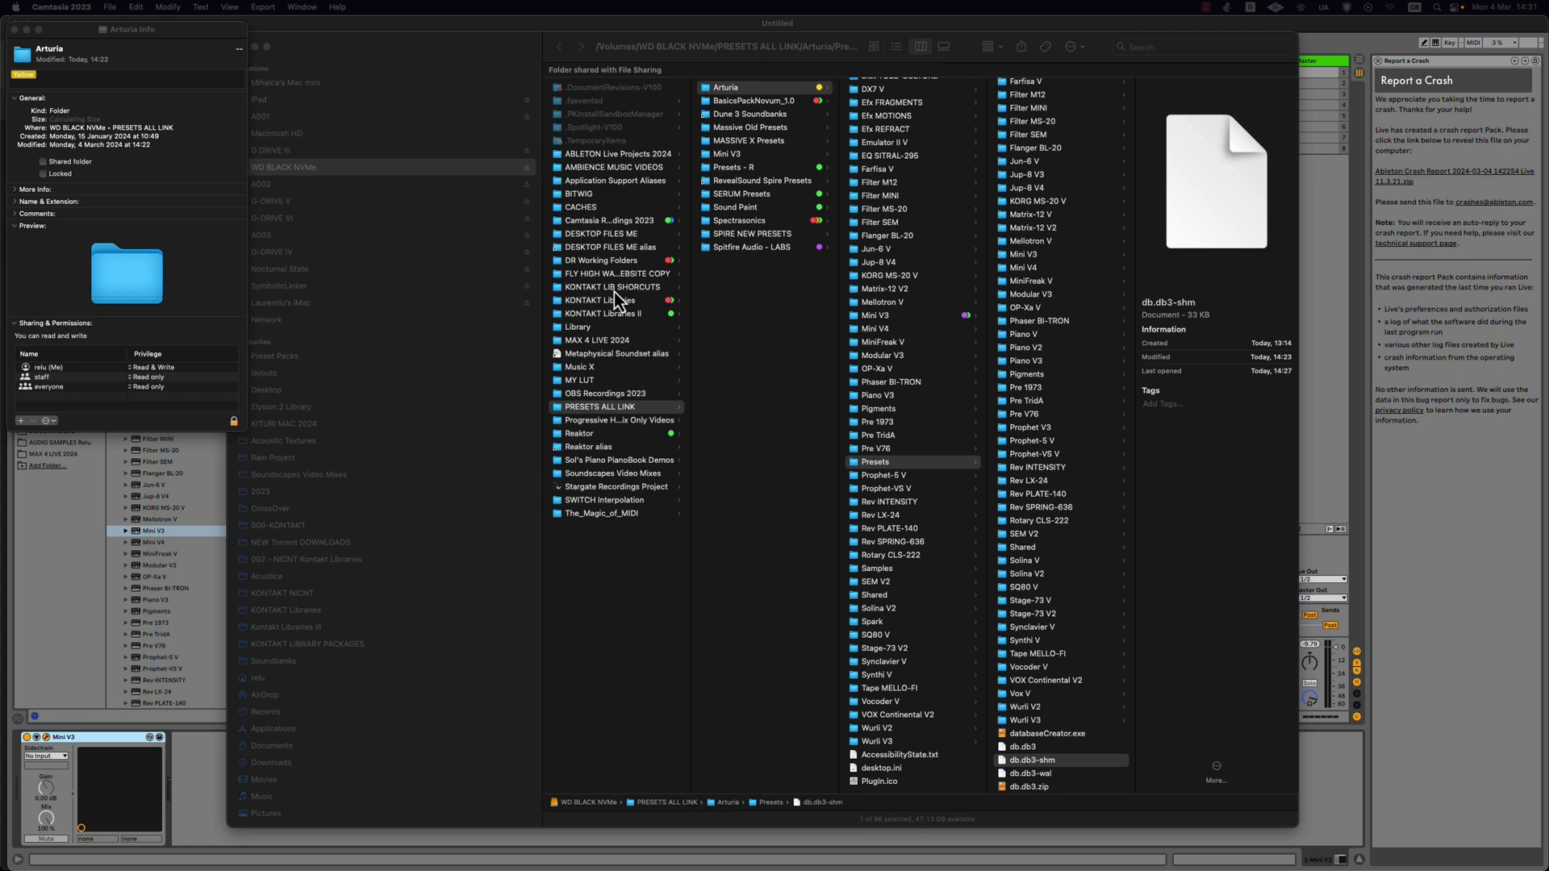
{"action": "key", "text": "super+Tab"}
Step: Go to google.com and search 'how to create symlink mac' using the suggestion
{"action": "left_click", "coordinate": [292, 114]}
{"action": "type", "text": "google.com"}
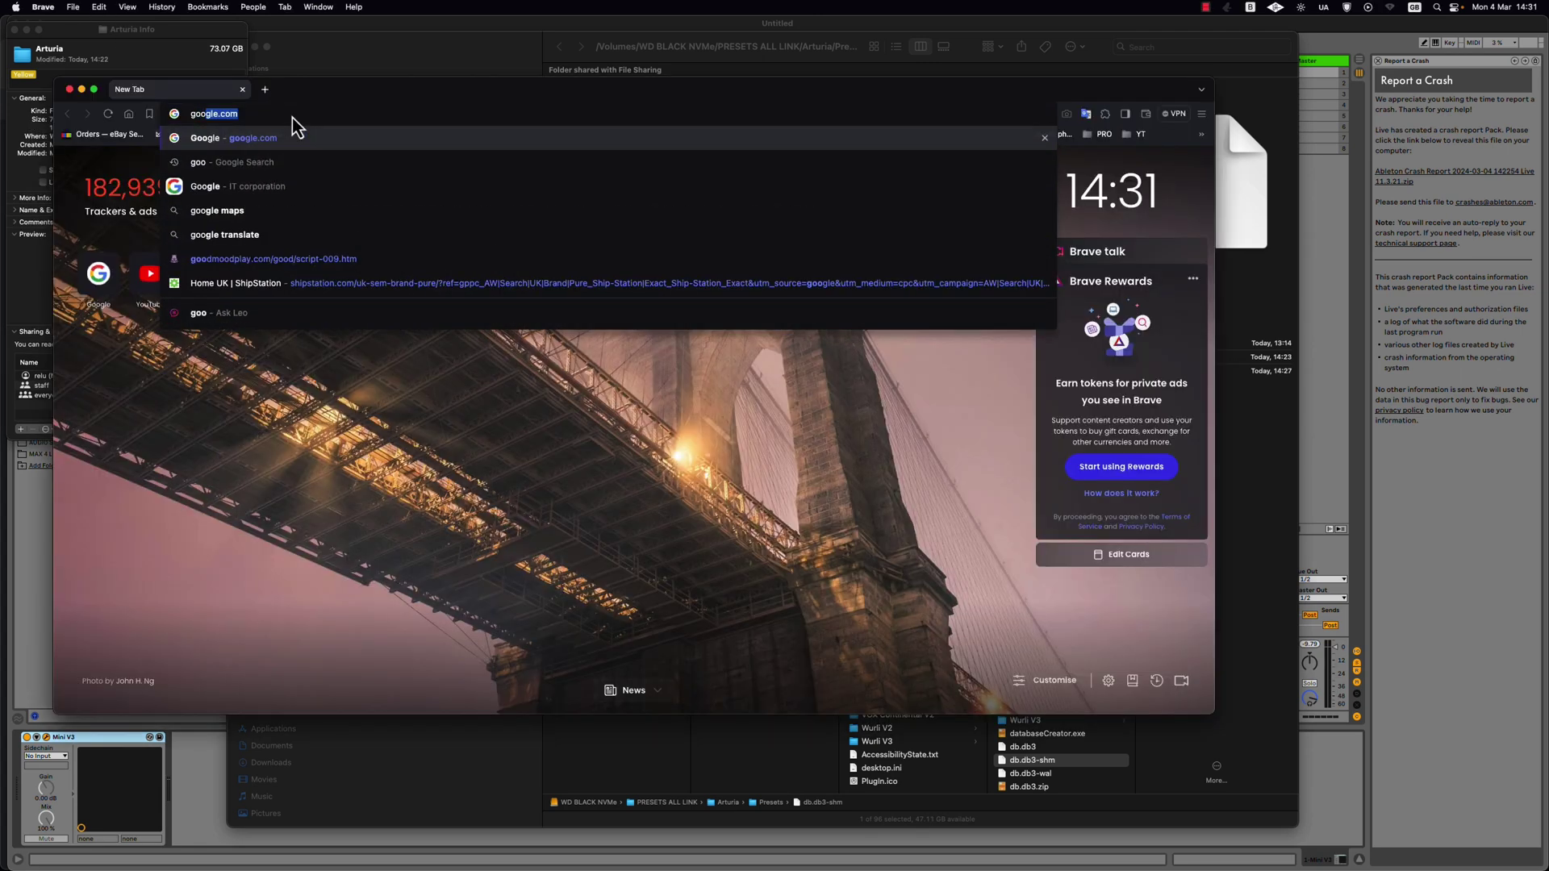
{"action": "key", "text": "Return"}
{"action": "type", "text": "H"}
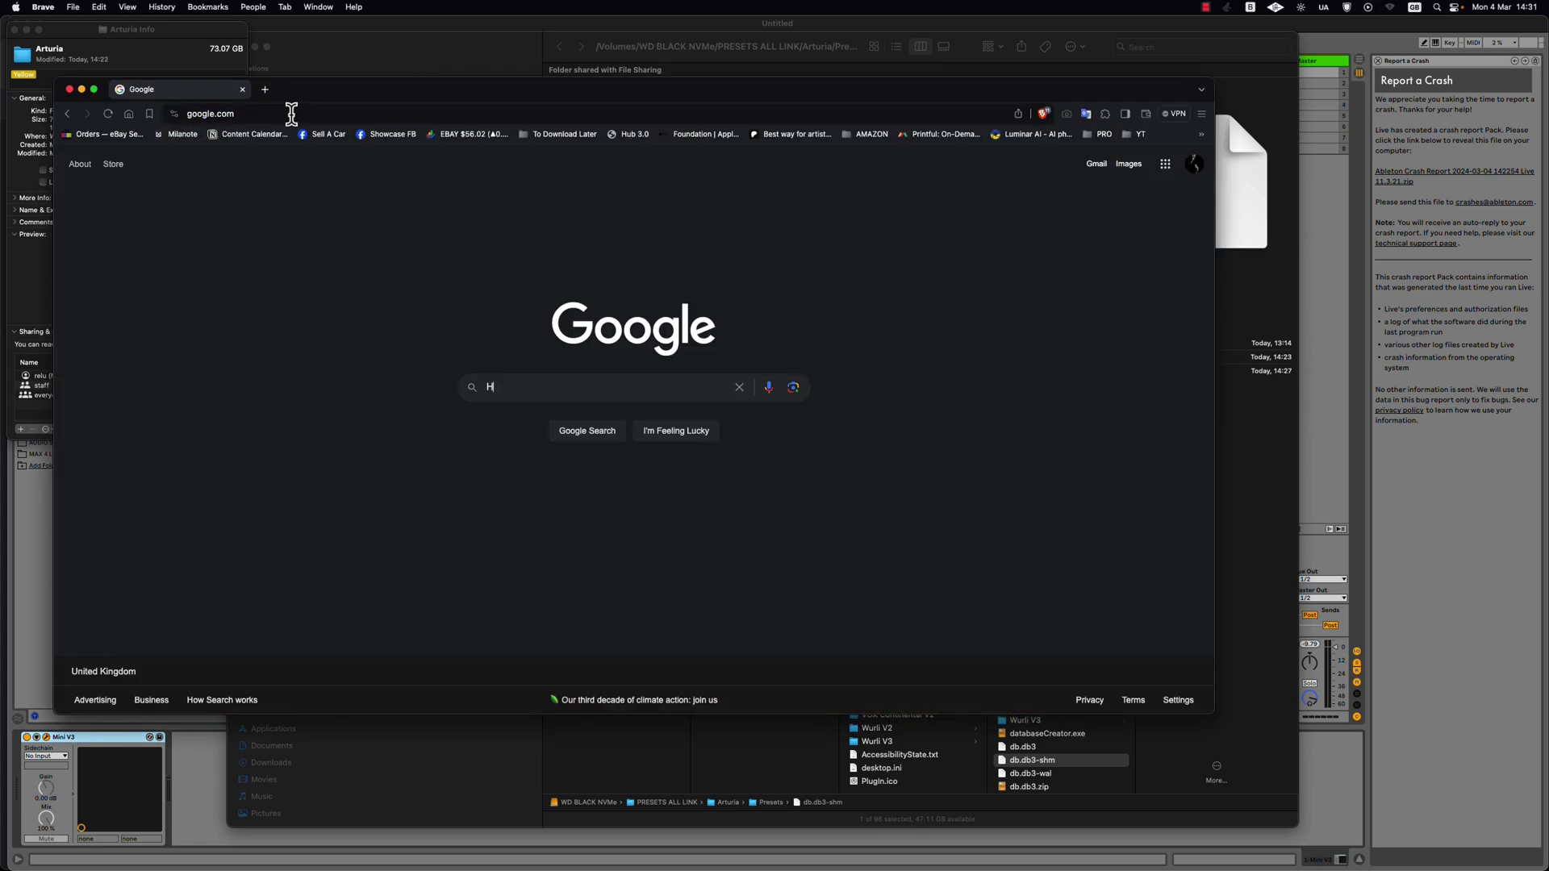
{"action": "type", "text": "ow to create"}
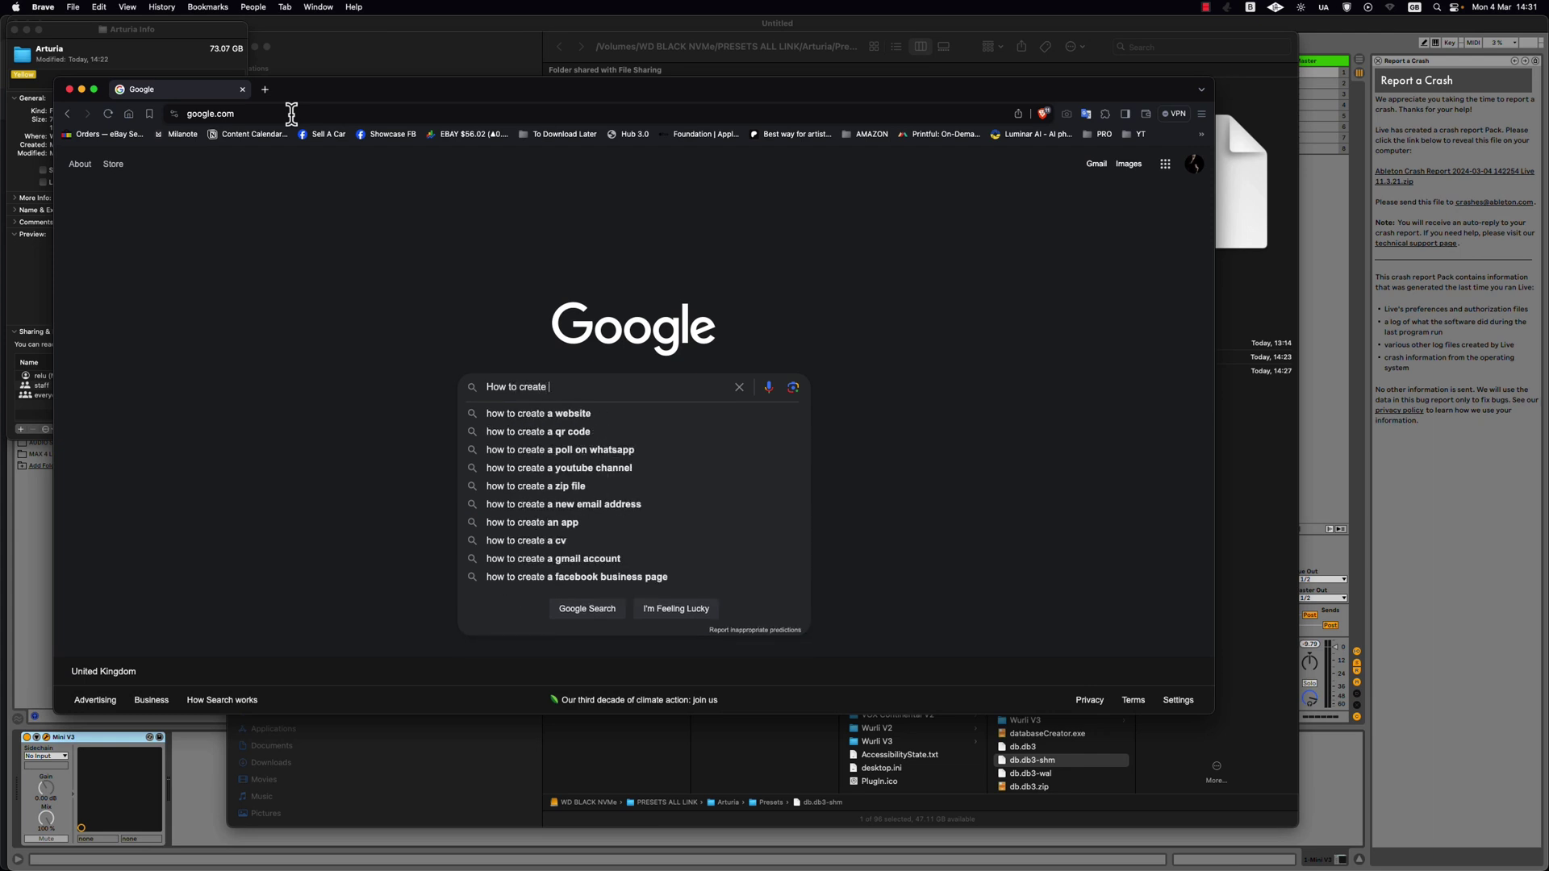
{"action": "type", "text": " syml"}
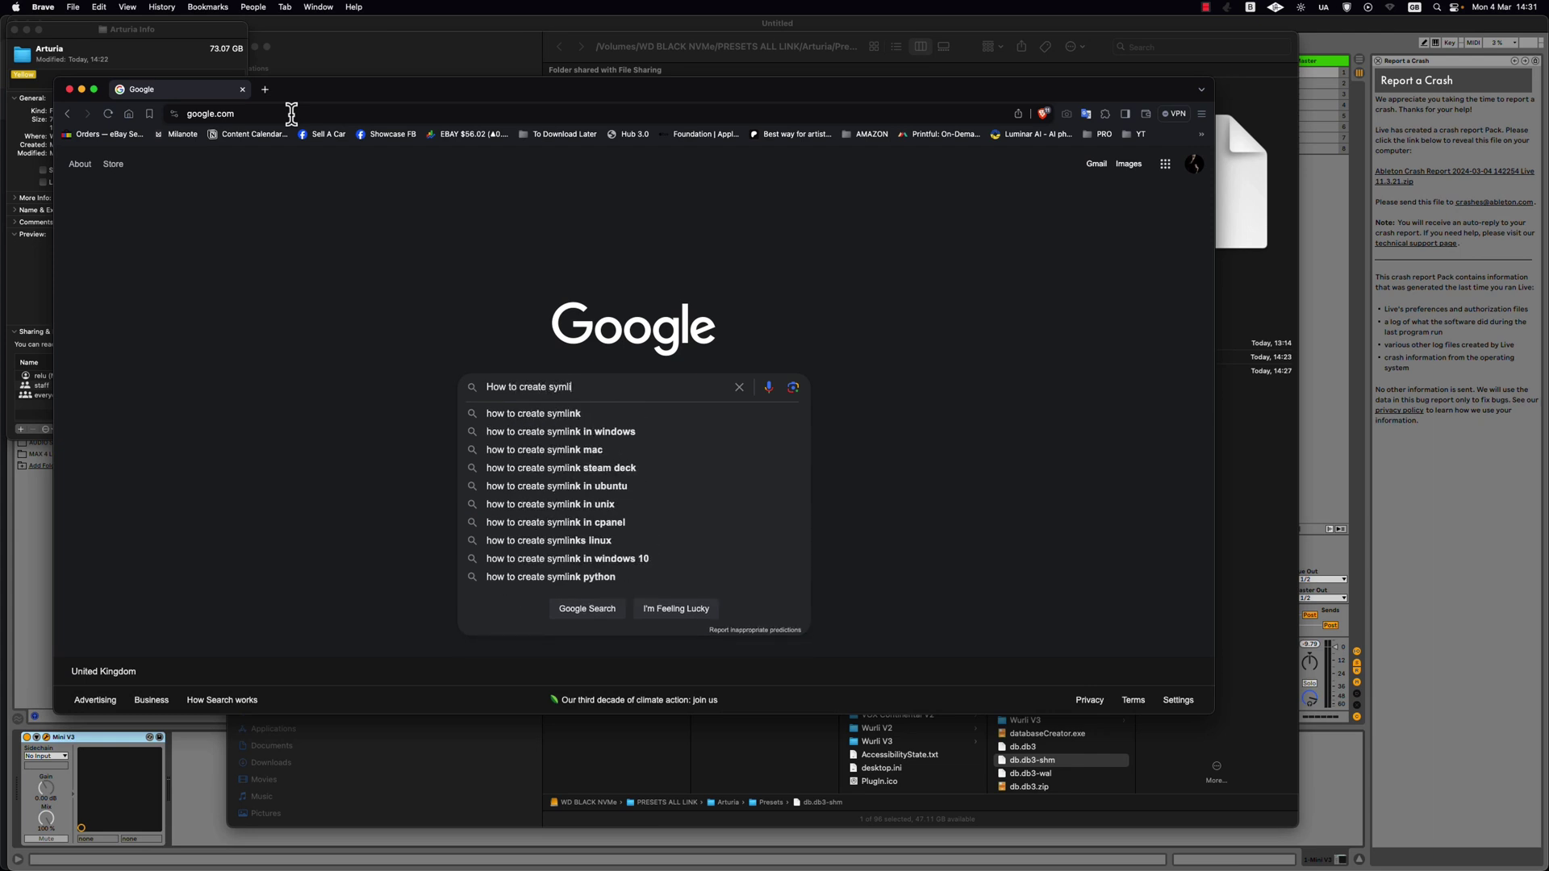
{"action": "type", "text": "ink"}
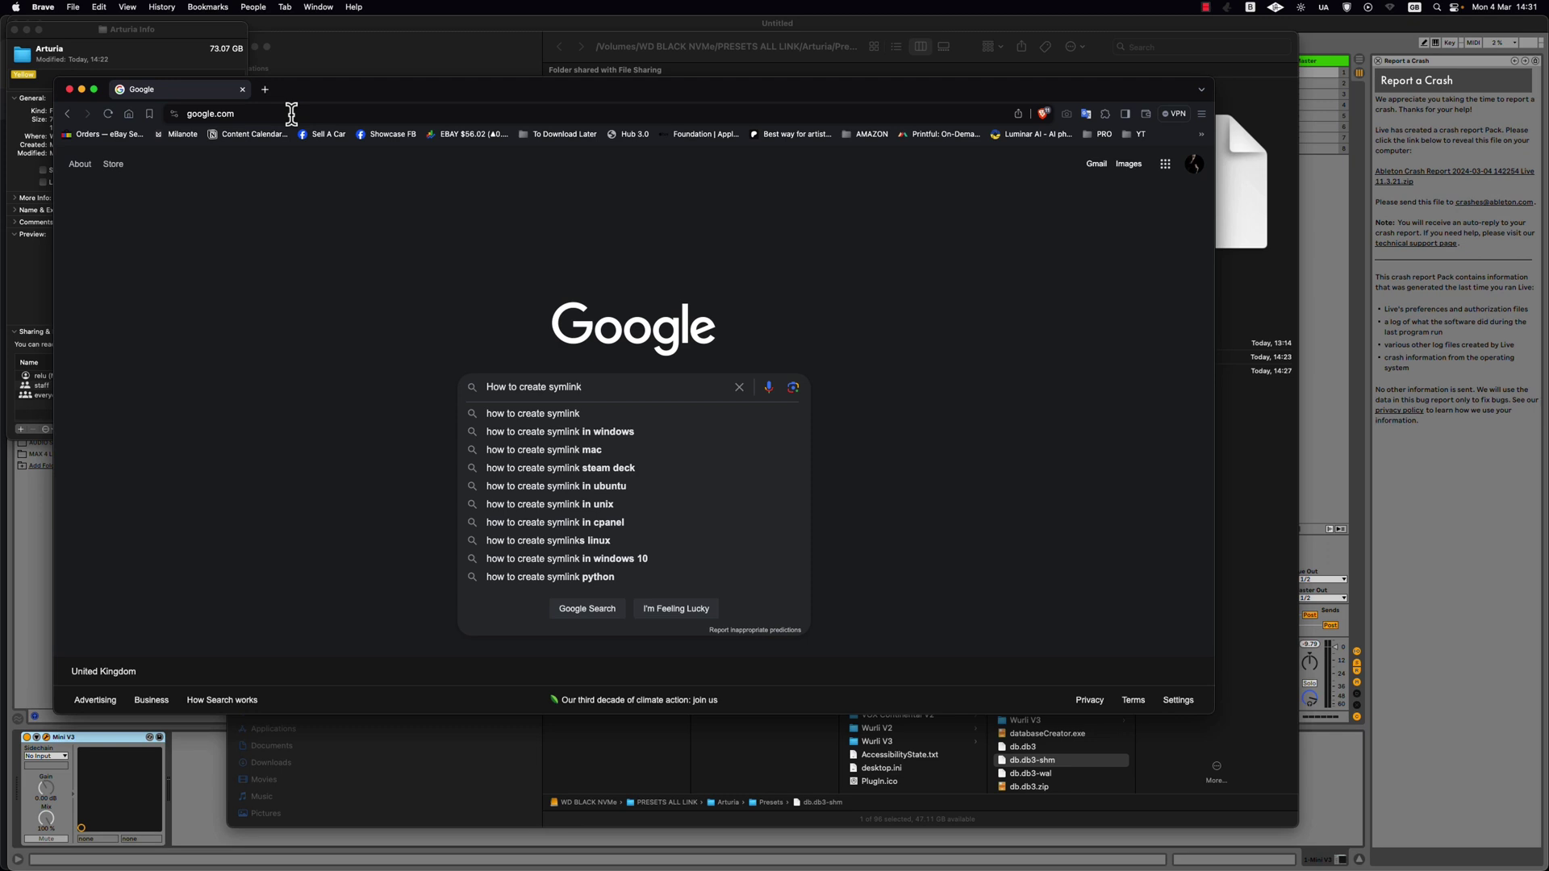
{"action": "key", "text": "Down"}
{"action": "key", "text": "Down"}
{"action": "key", "text": "Down"}
{"action": "key", "text": "Return"}
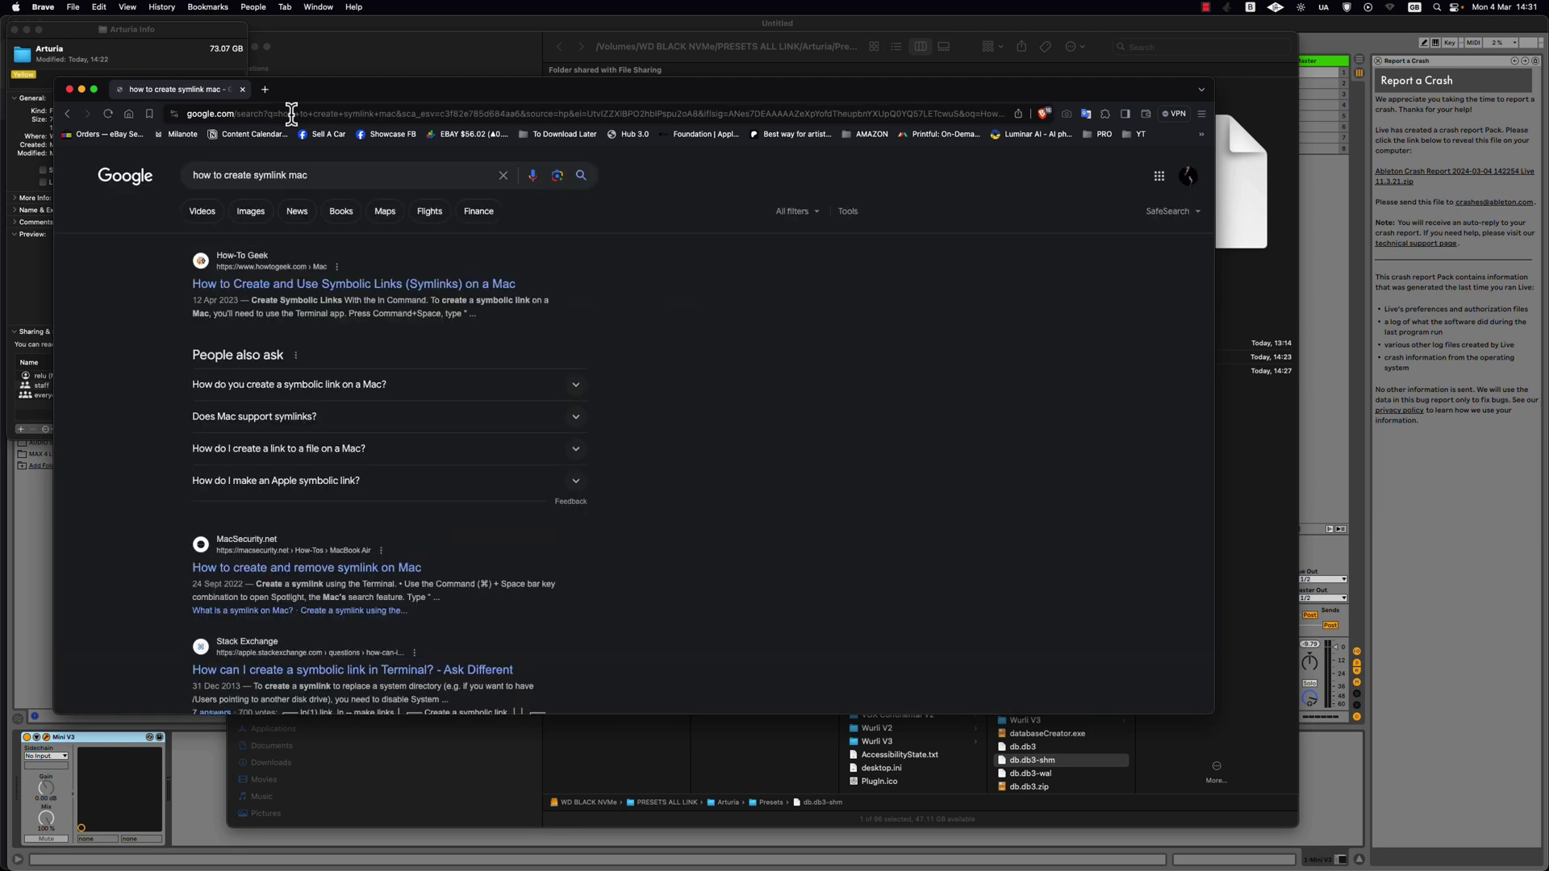
Step: Open the How-To Geek symlink result in a new tab and view it
{"action": "right_click", "coordinate": [387, 287]}
{"action": "left_click", "coordinate": [395, 292]}
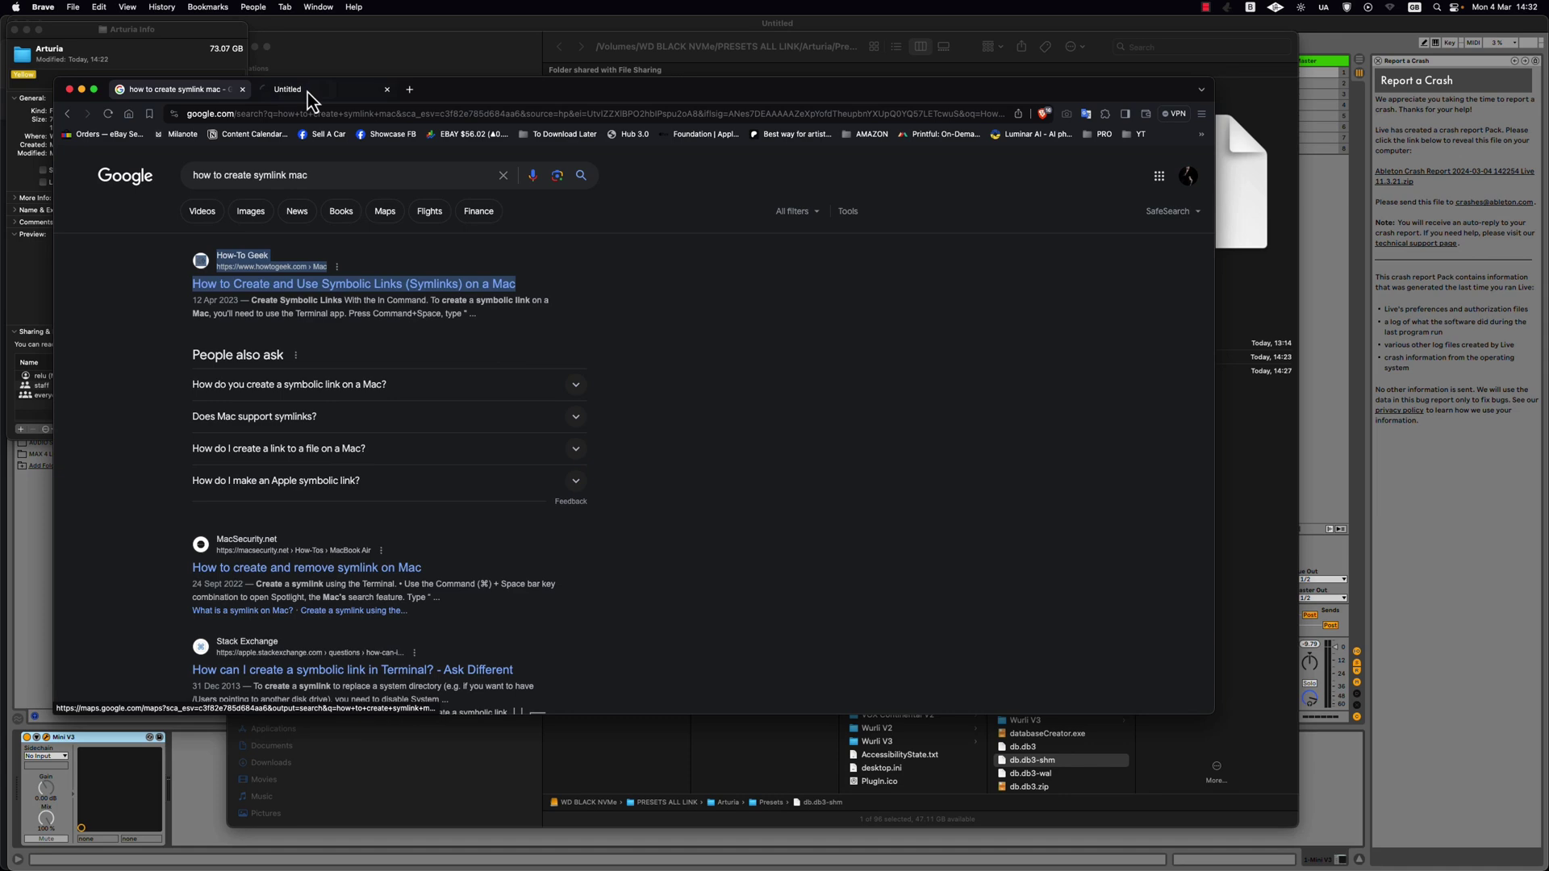
{"action": "left_click", "coordinate": [320, 97]}
Step: Reposition the browser window and read through the How-To Geek symlink guide
{"action": "left_click_drag", "start_coordinate": [484, 94], "coordinate": [472, 57]}
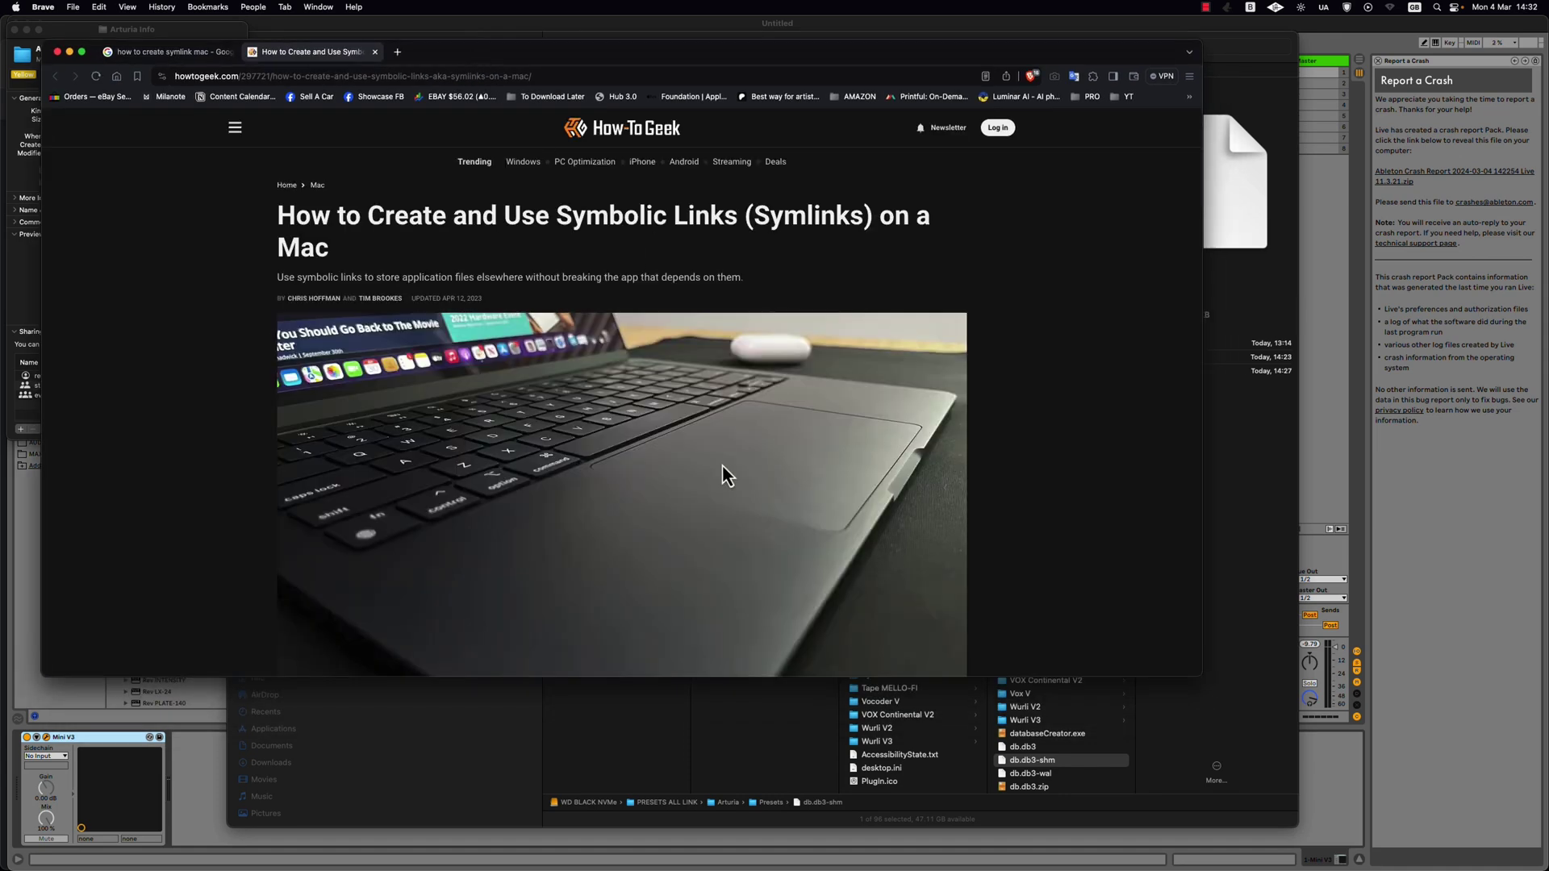
{"action": "scroll", "coordinate": [722, 467], "scroll_direction": "down", "scroll_amount": 10}
{"action": "scroll", "coordinate": [723, 470], "scroll_direction": "down", "scroll_amount": 5}
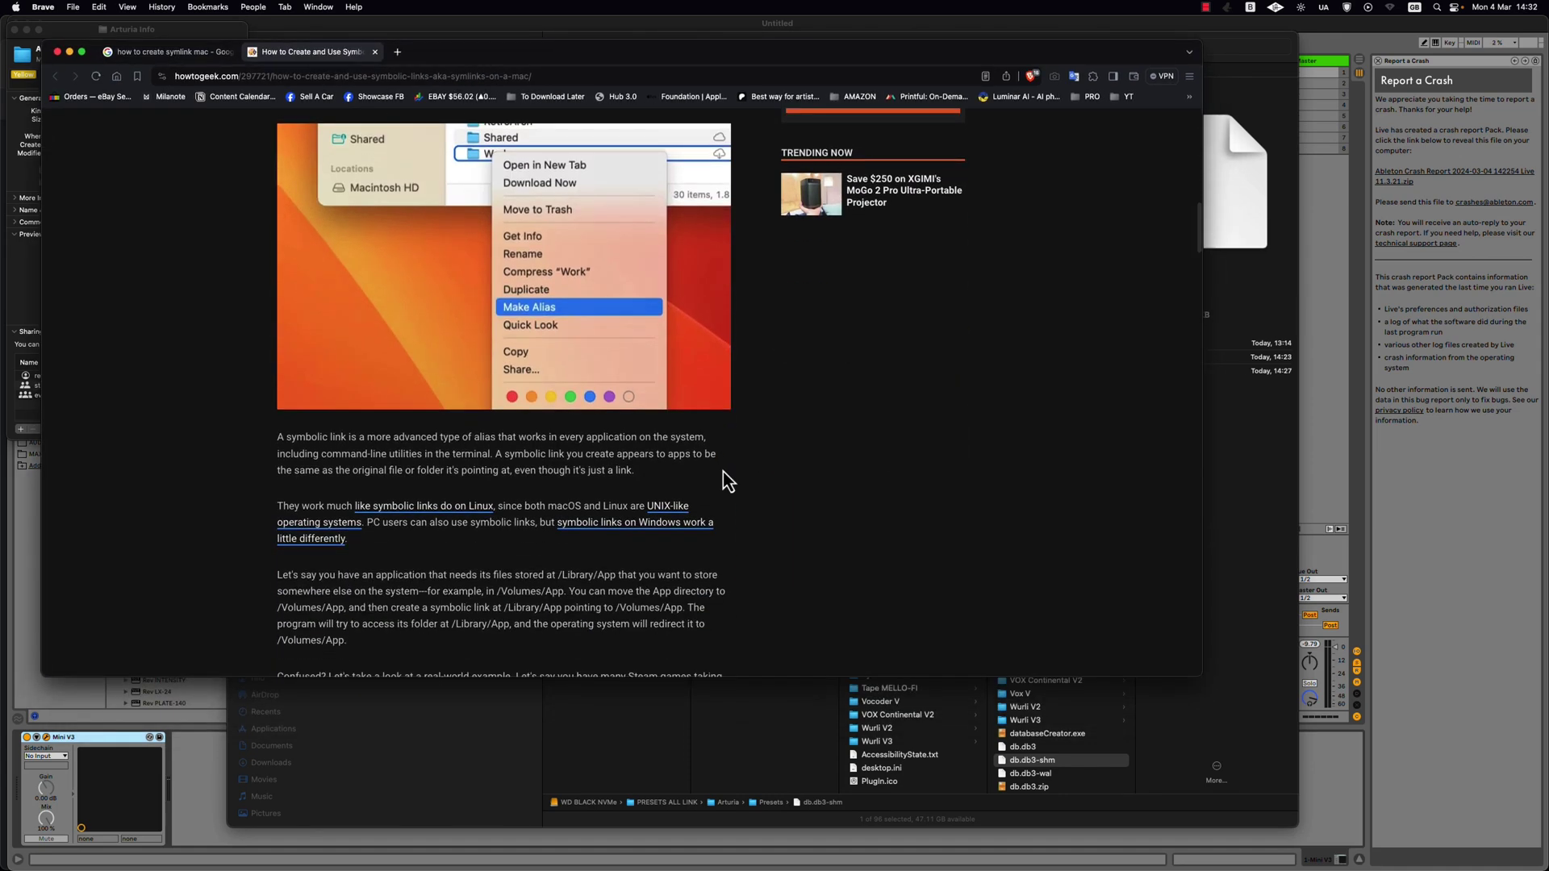
{"action": "scroll", "coordinate": [723, 471], "scroll_direction": "up", "scroll_amount": 12}
{"action": "scroll", "coordinate": [562, 367], "scroll_direction": "down", "scroll_amount": 5}
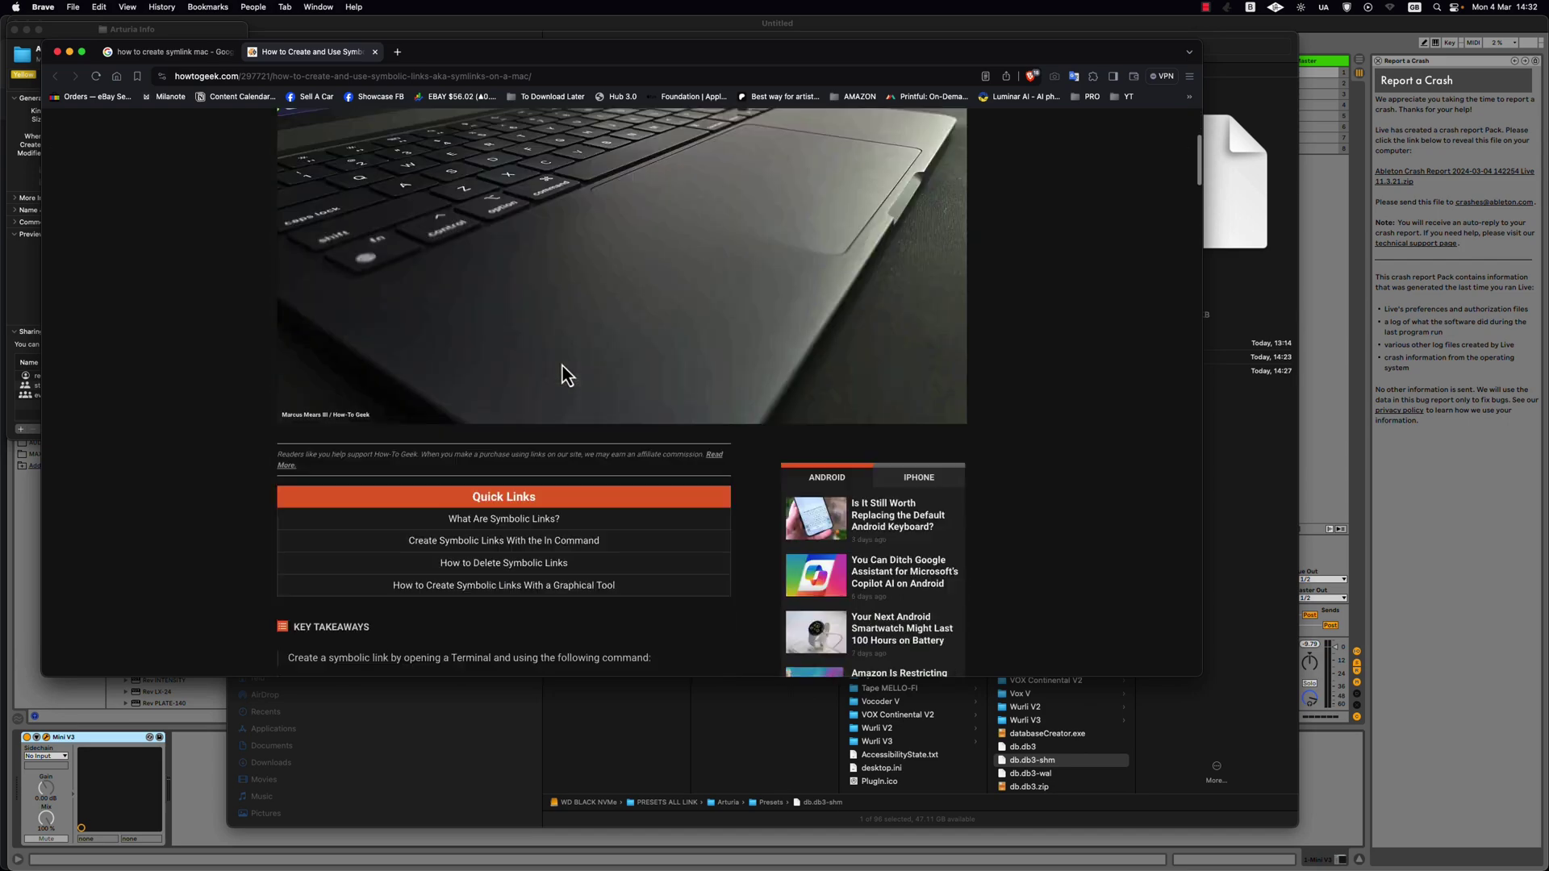
{"action": "scroll", "coordinate": [565, 371], "scroll_direction": "down", "scroll_amount": 12}
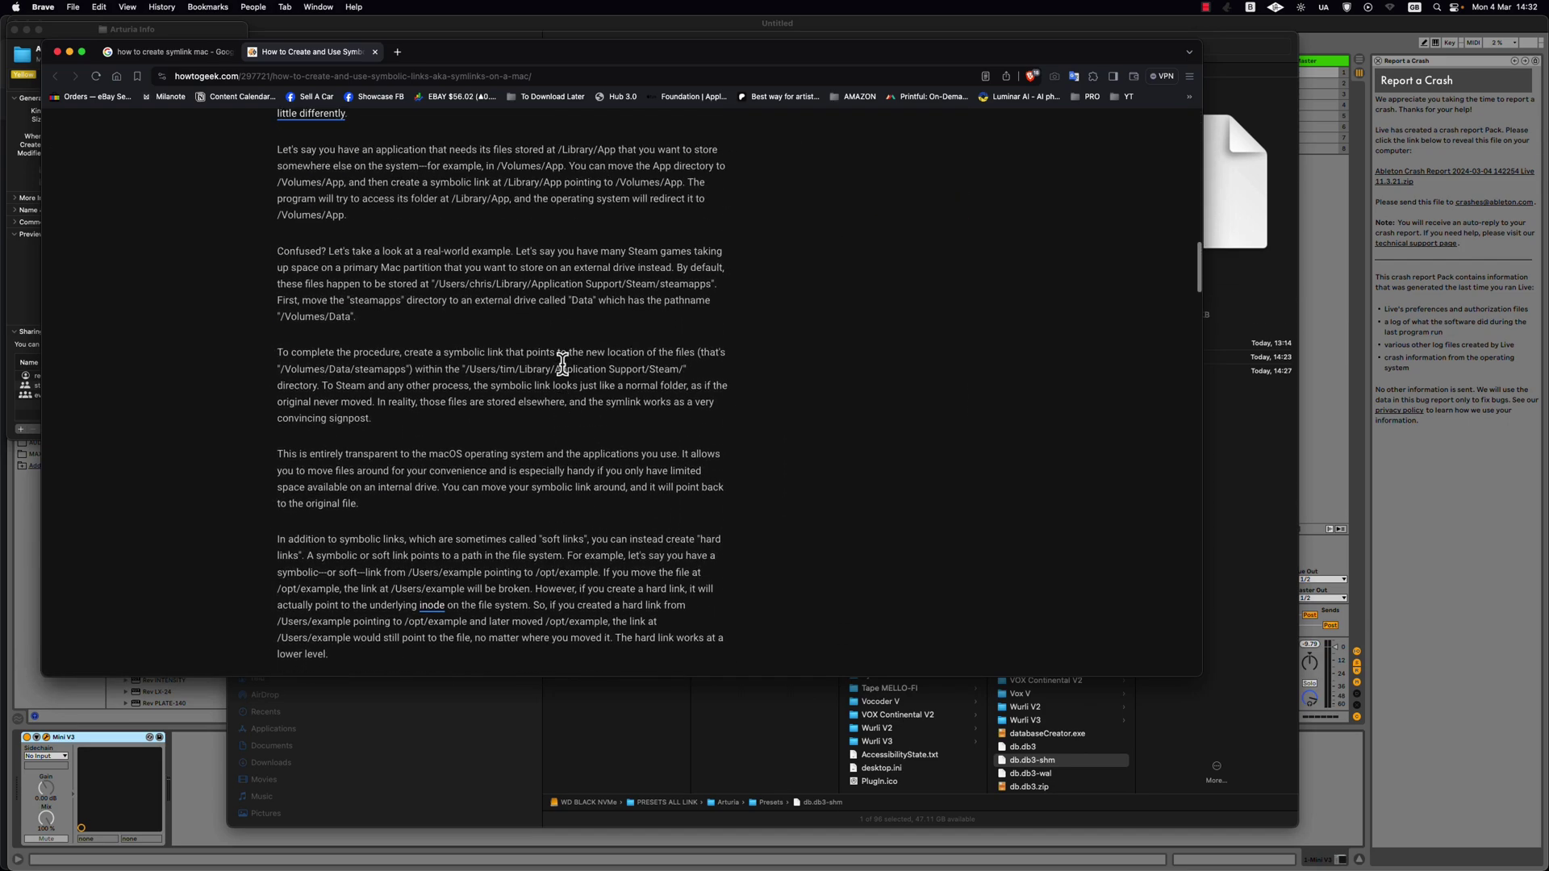
{"action": "scroll", "coordinate": [563, 370], "scroll_direction": "down", "scroll_amount": 8}
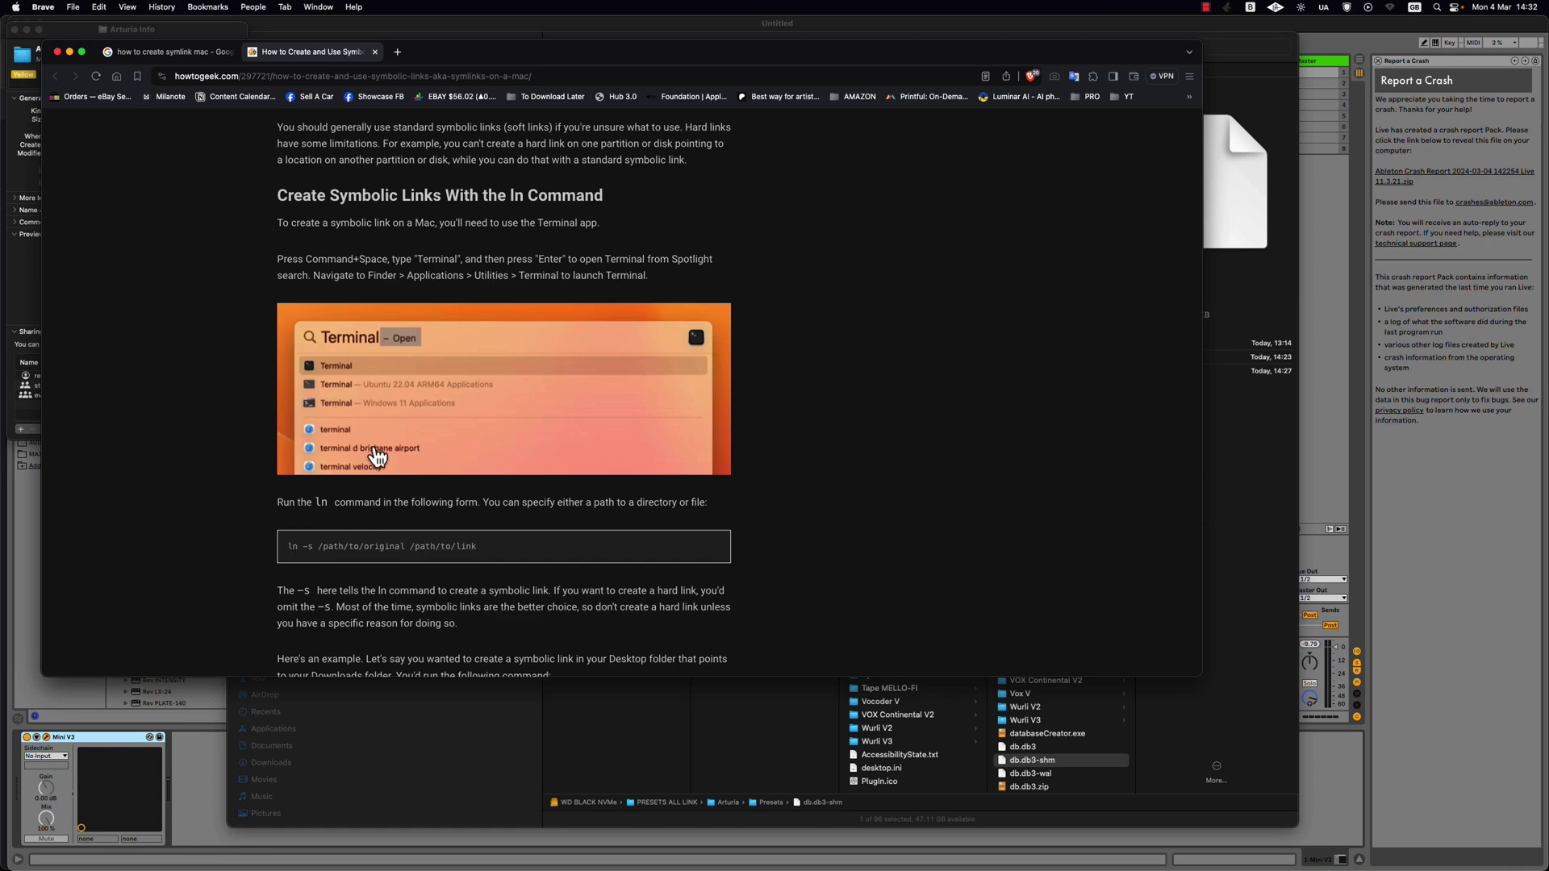
{"action": "scroll", "coordinate": [376, 457], "scroll_direction": "up", "scroll_amount": 5}
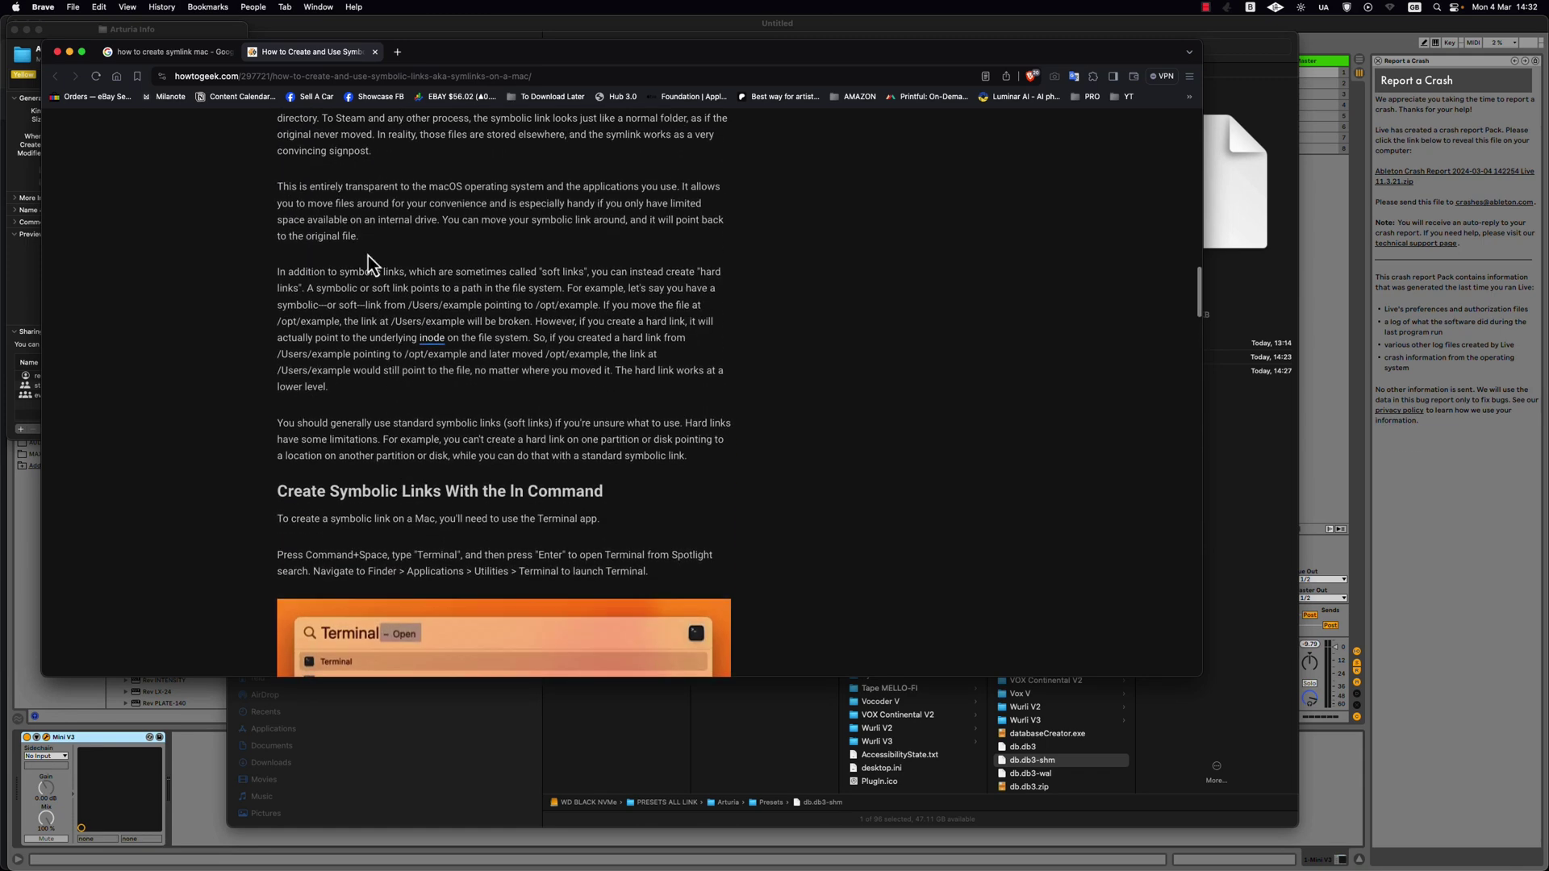
Step: Open the SymbolicLinker link in a new tab and view its GitHub releases page
{"action": "left_click", "coordinate": [176, 53]}
{"action": "scroll", "coordinate": [421, 386], "scroll_direction": "down", "scroll_amount": 5}
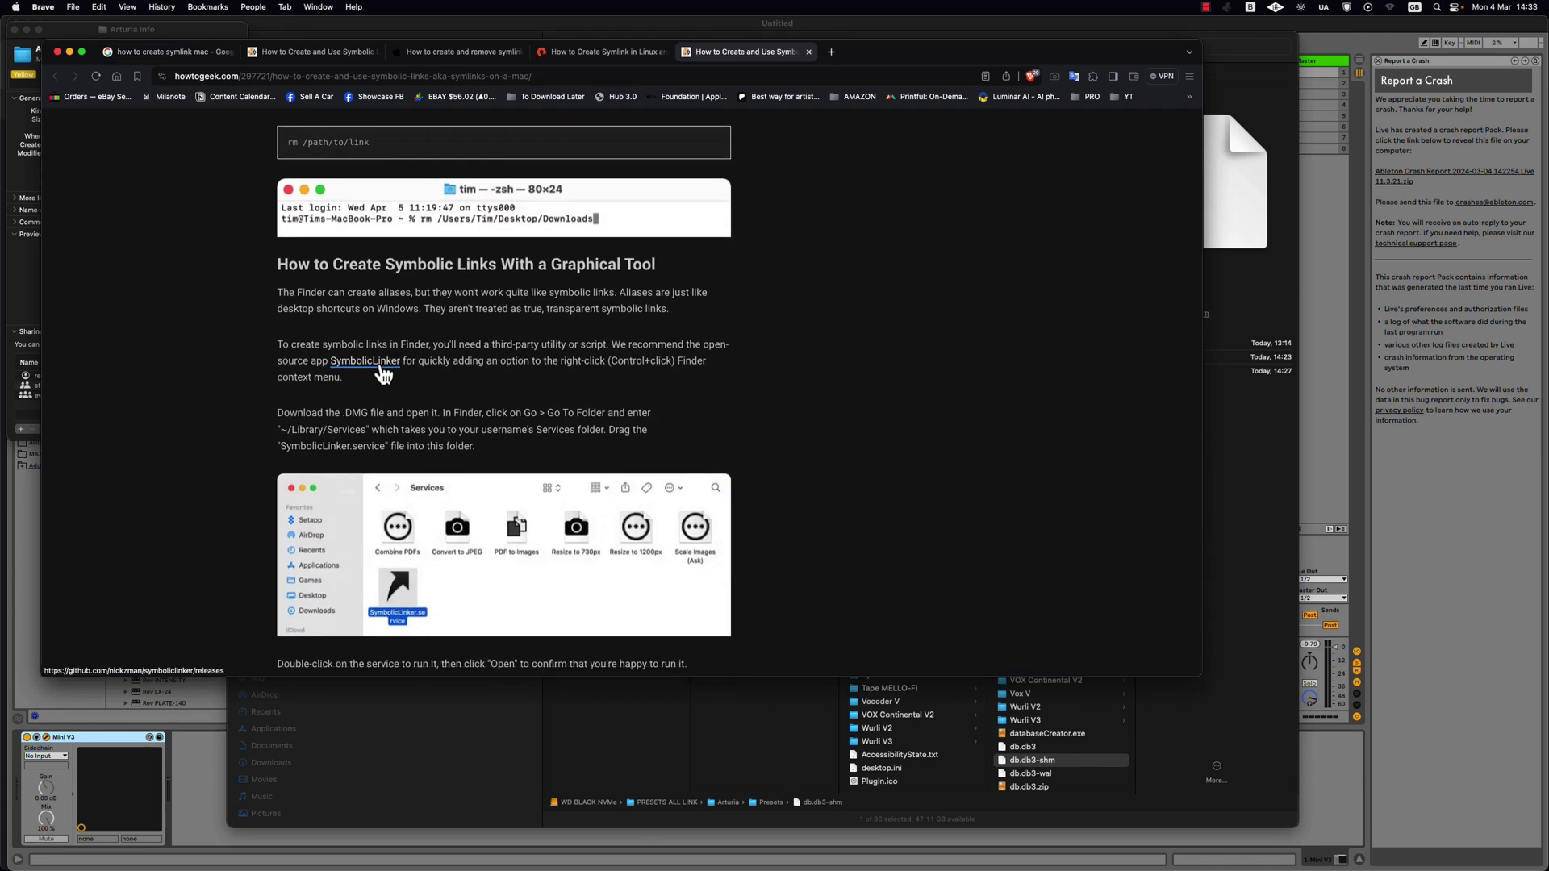
{"action": "right_click", "coordinate": [384, 371]}
{"action": "left_click", "coordinate": [415, 378]}
{"action": "left_click", "coordinate": [846, 53]}
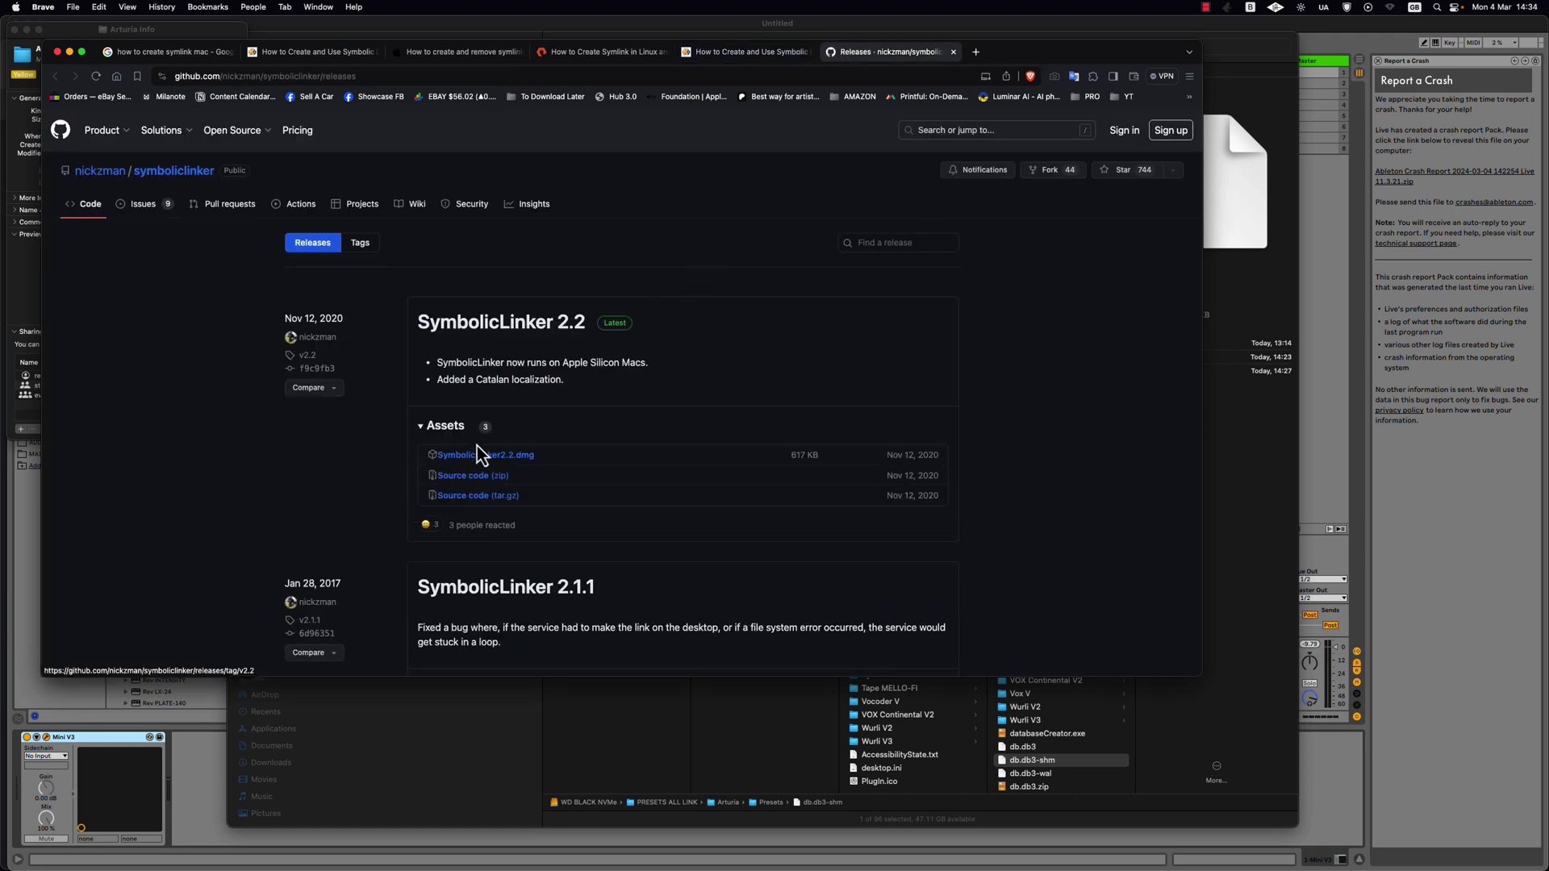
Step: Download SymbolicLinker2.2.dmg from the Assets list and check the recent downloads list
{"action": "left_click", "coordinate": [506, 464]}
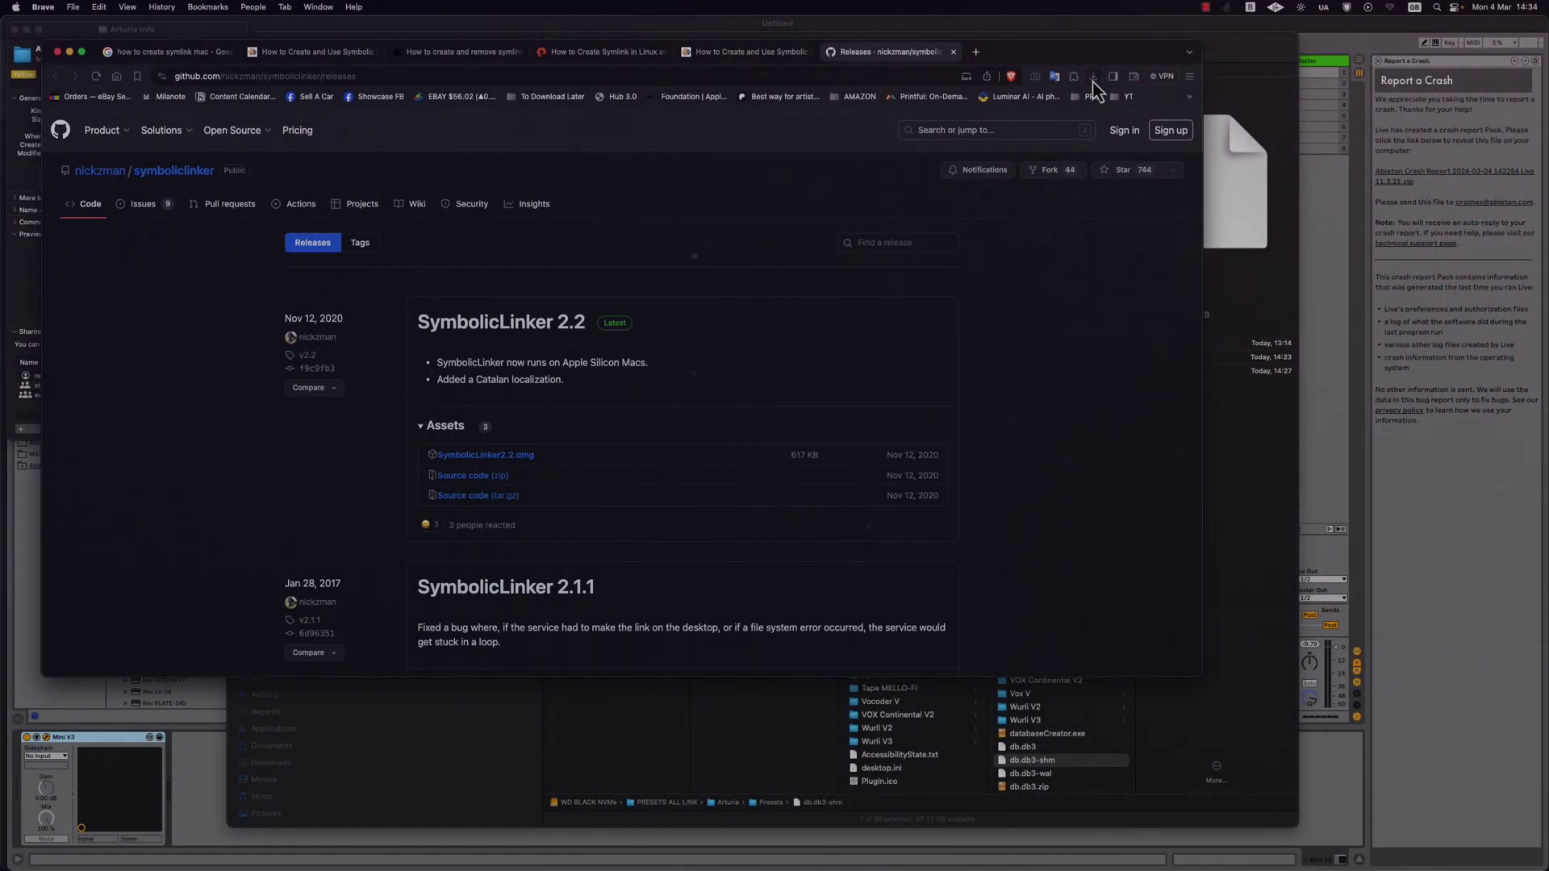
{"action": "left_click", "coordinate": [1092, 76]}
Step: Reveal and mount SymbolicLinker2.2.dmg, select SymbolicLinker.service, and enlarge the window
{"action": "left_click", "coordinate": [1065, 128]}
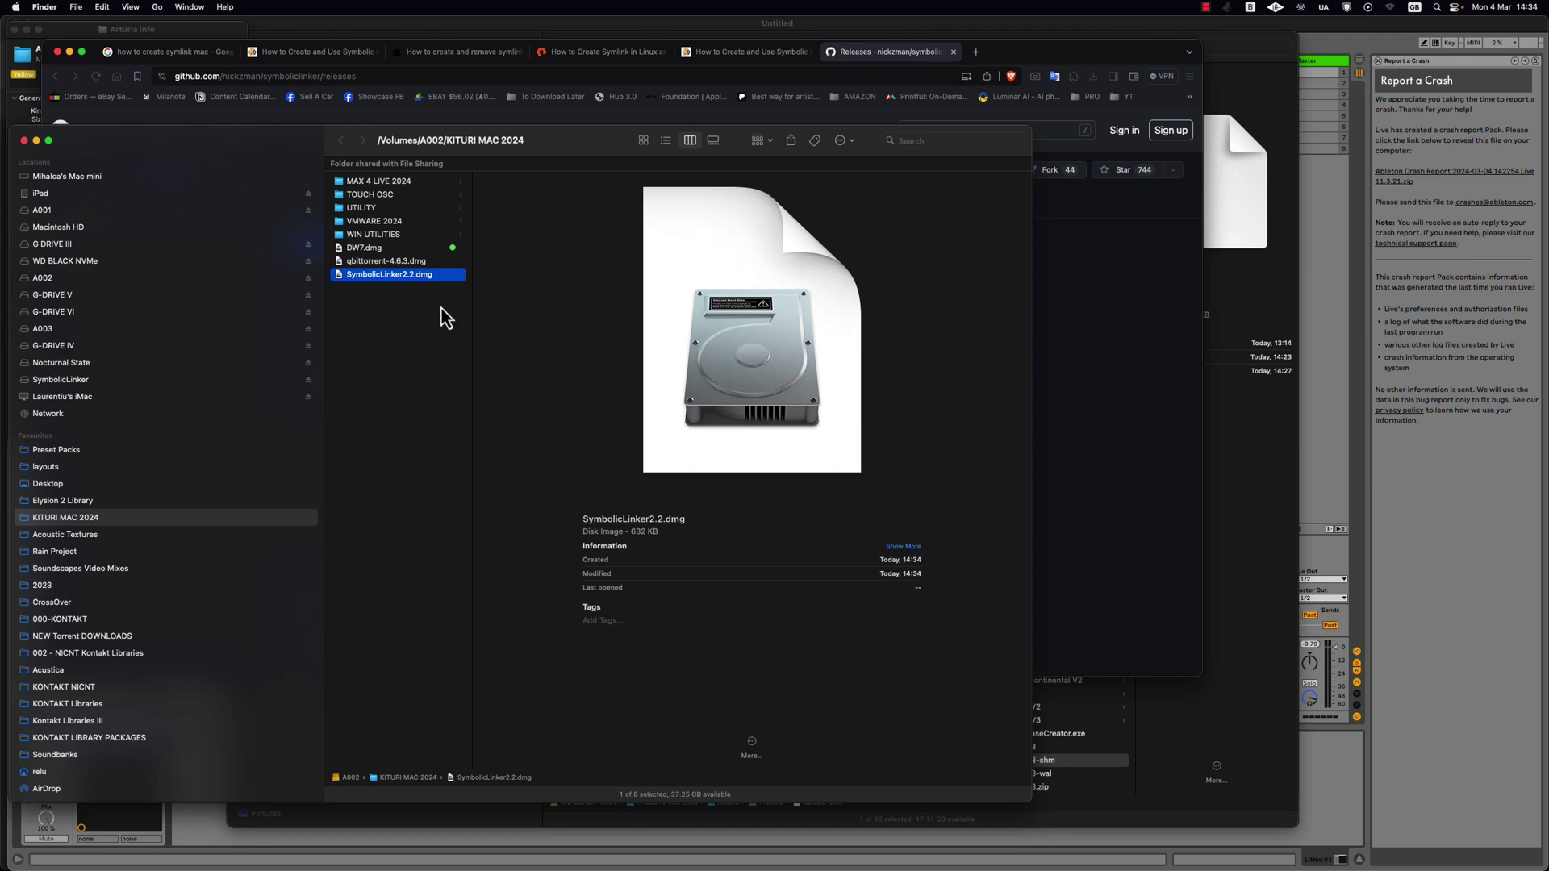
{"action": "double_click", "coordinate": [421, 282]}
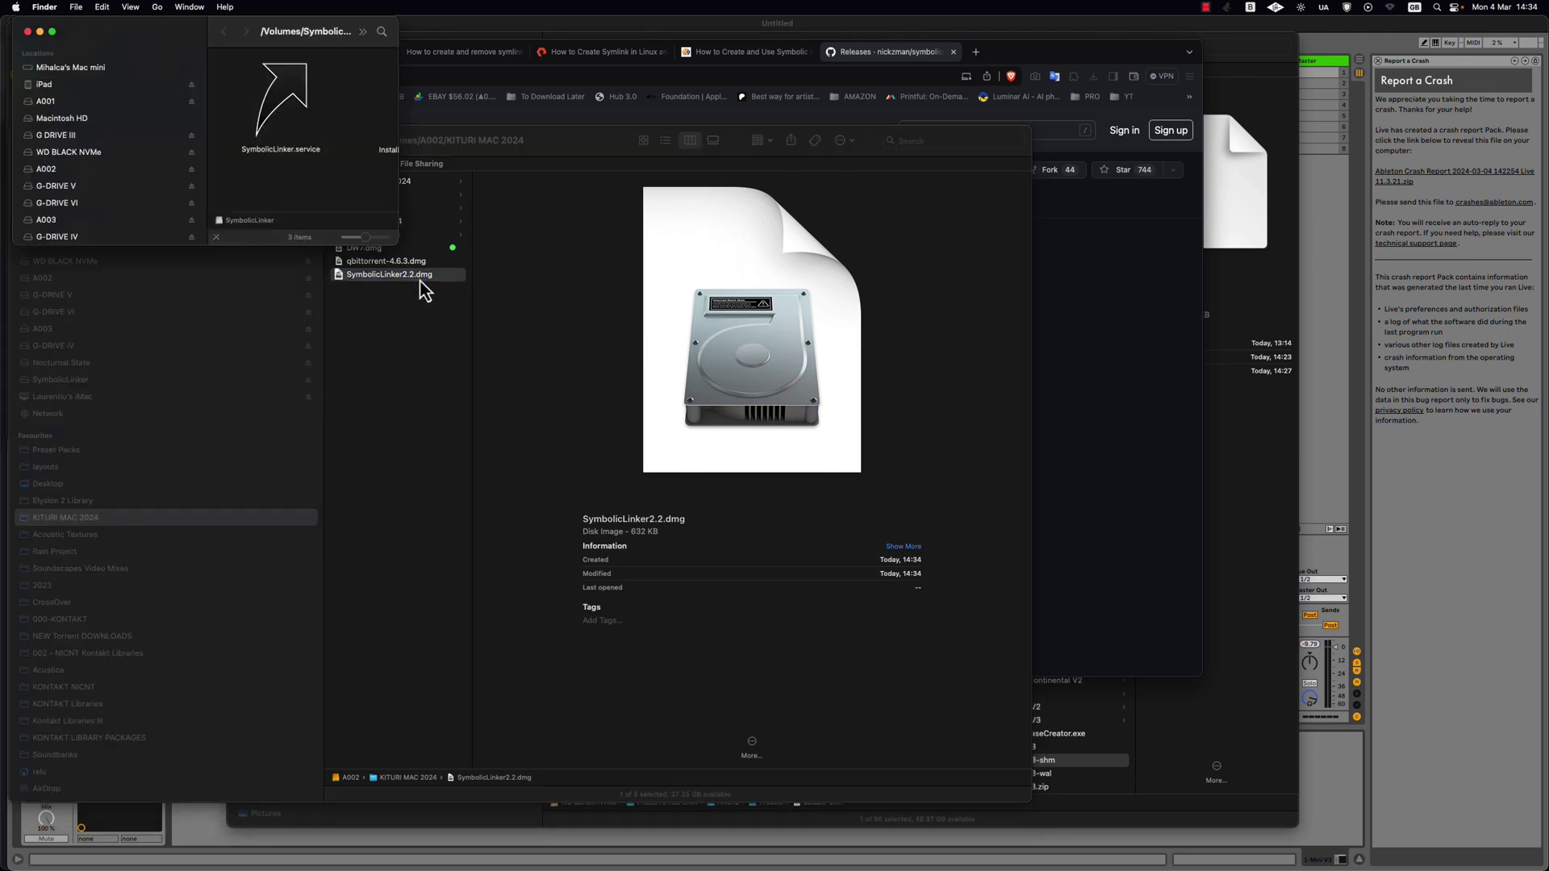
{"action": "left_click", "coordinate": [297, 150]}
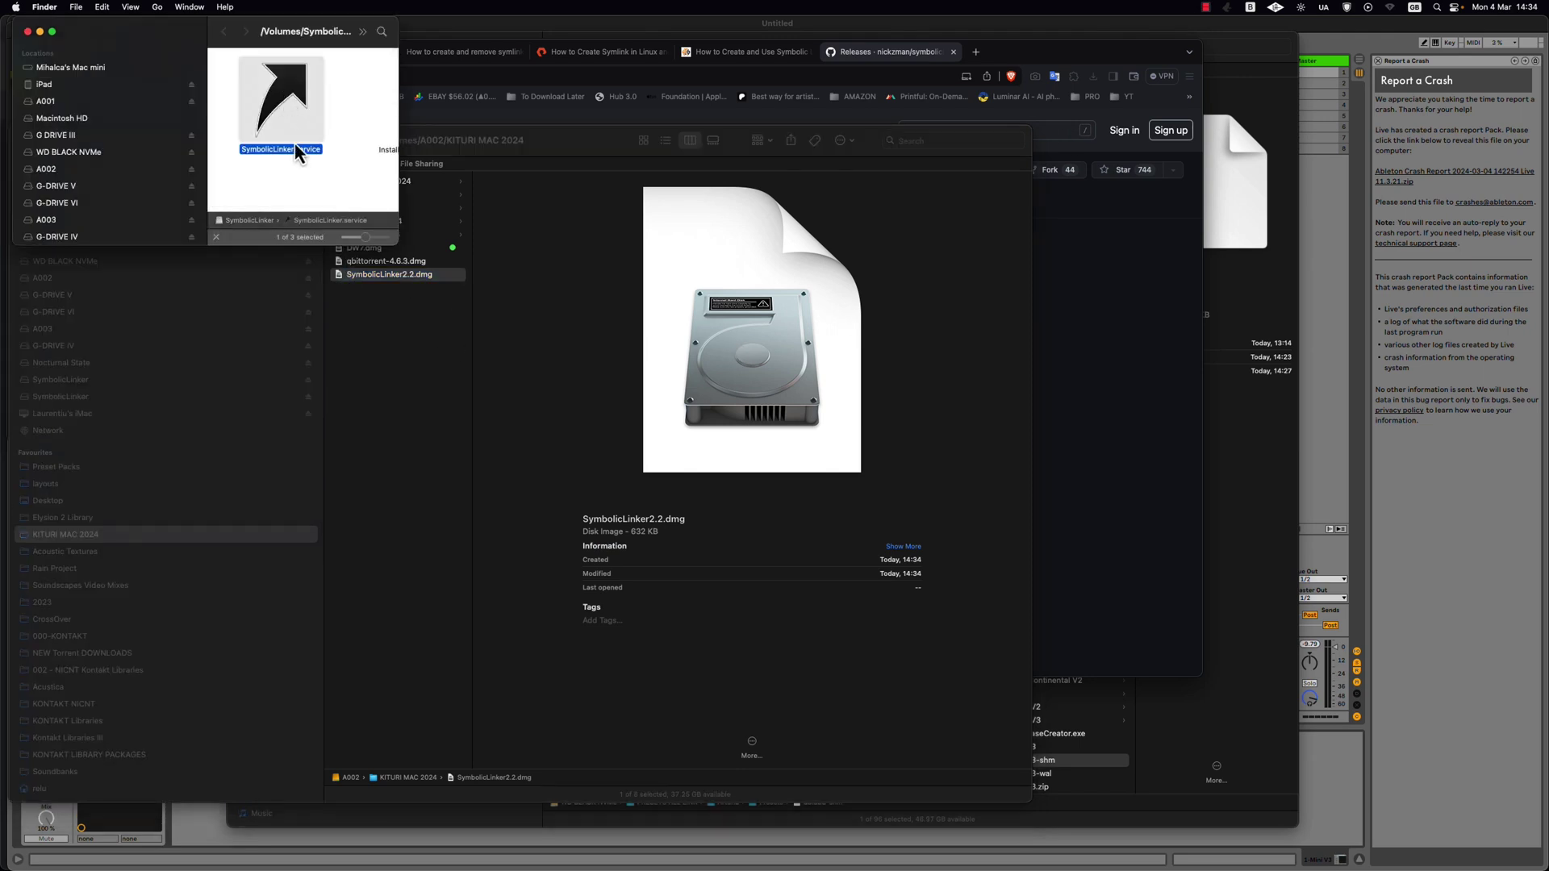
{"action": "left_click_drag", "start_coordinate": [393, 245], "coordinate": [657, 454]}
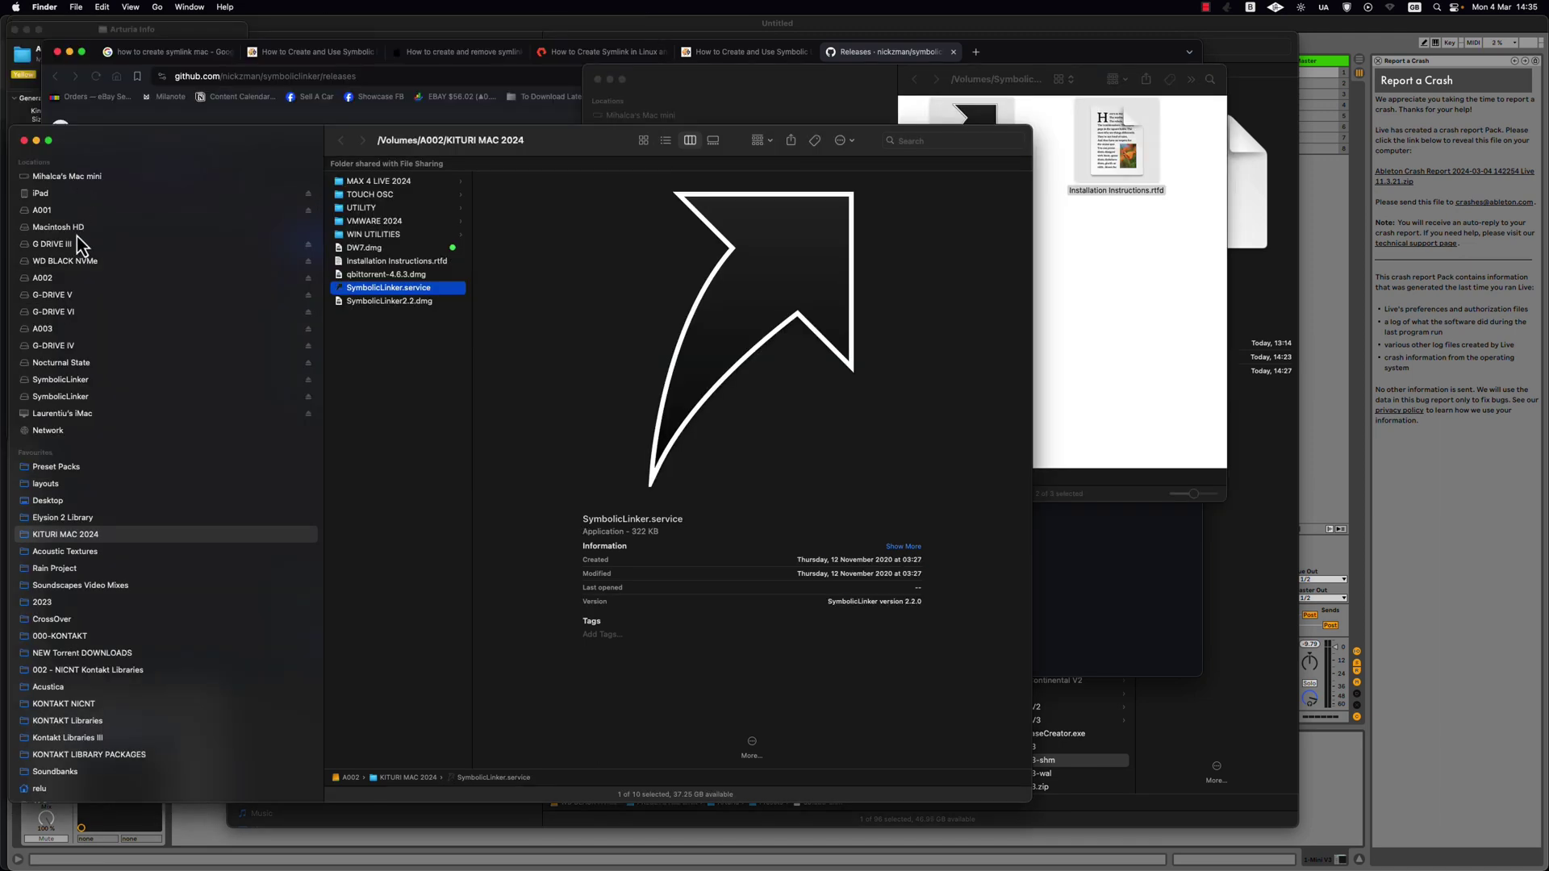
Step: Check Macintosh HD > Library > Services for the service, then return to the Macintosh HD root
{"action": "left_click", "coordinate": [76, 231]}
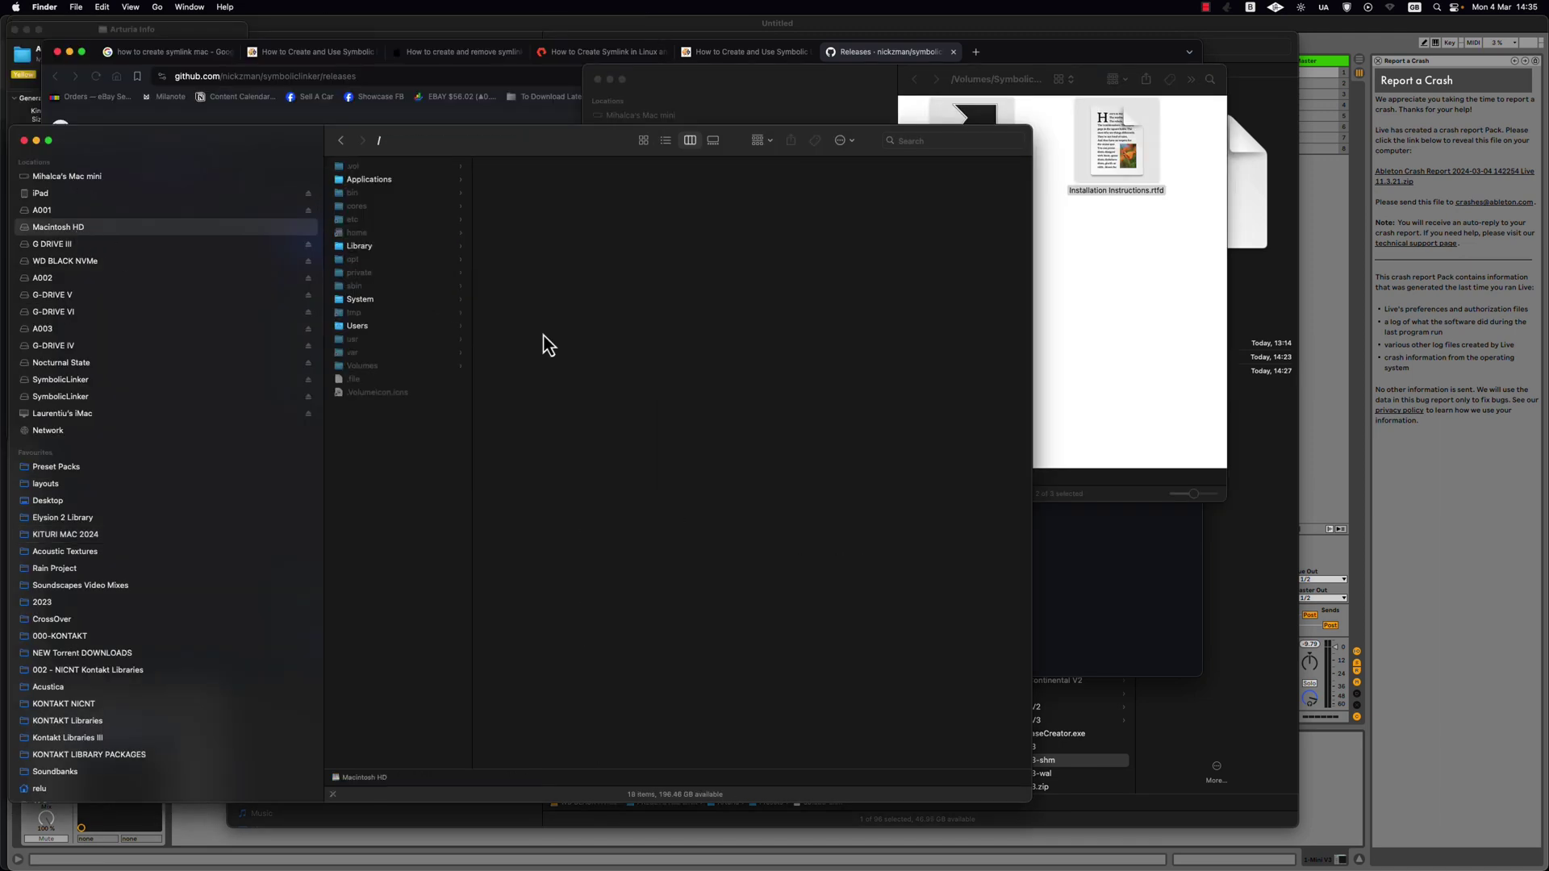
{"action": "left_click", "coordinate": [367, 246]}
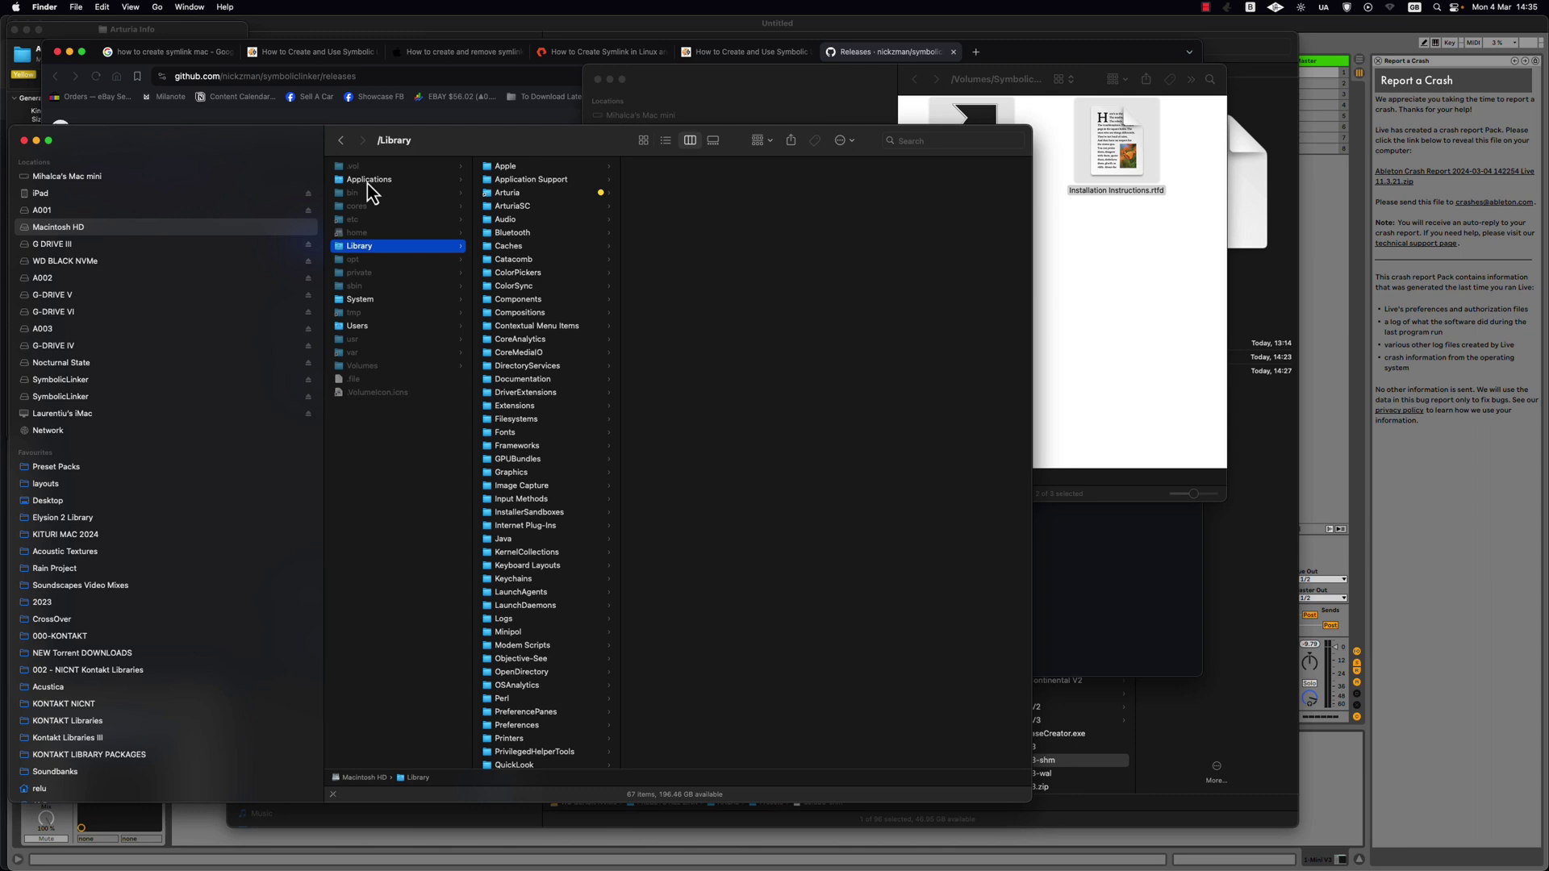
{"action": "scroll", "coordinate": [563, 526], "scroll_direction": "down", "scroll_amount": 6}
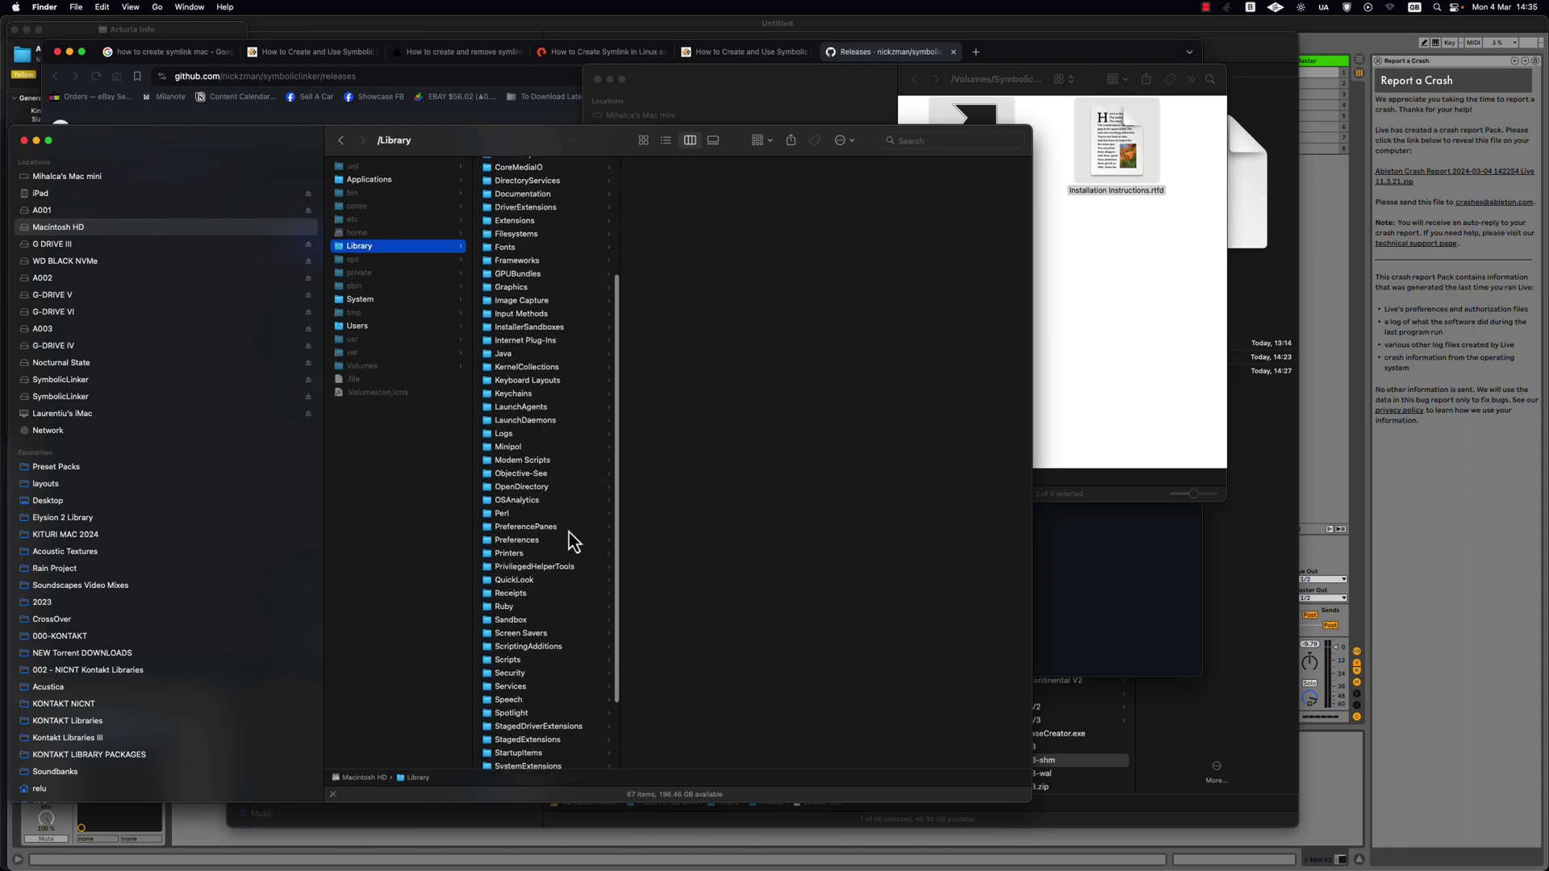
{"action": "left_click", "coordinate": [523, 584]}
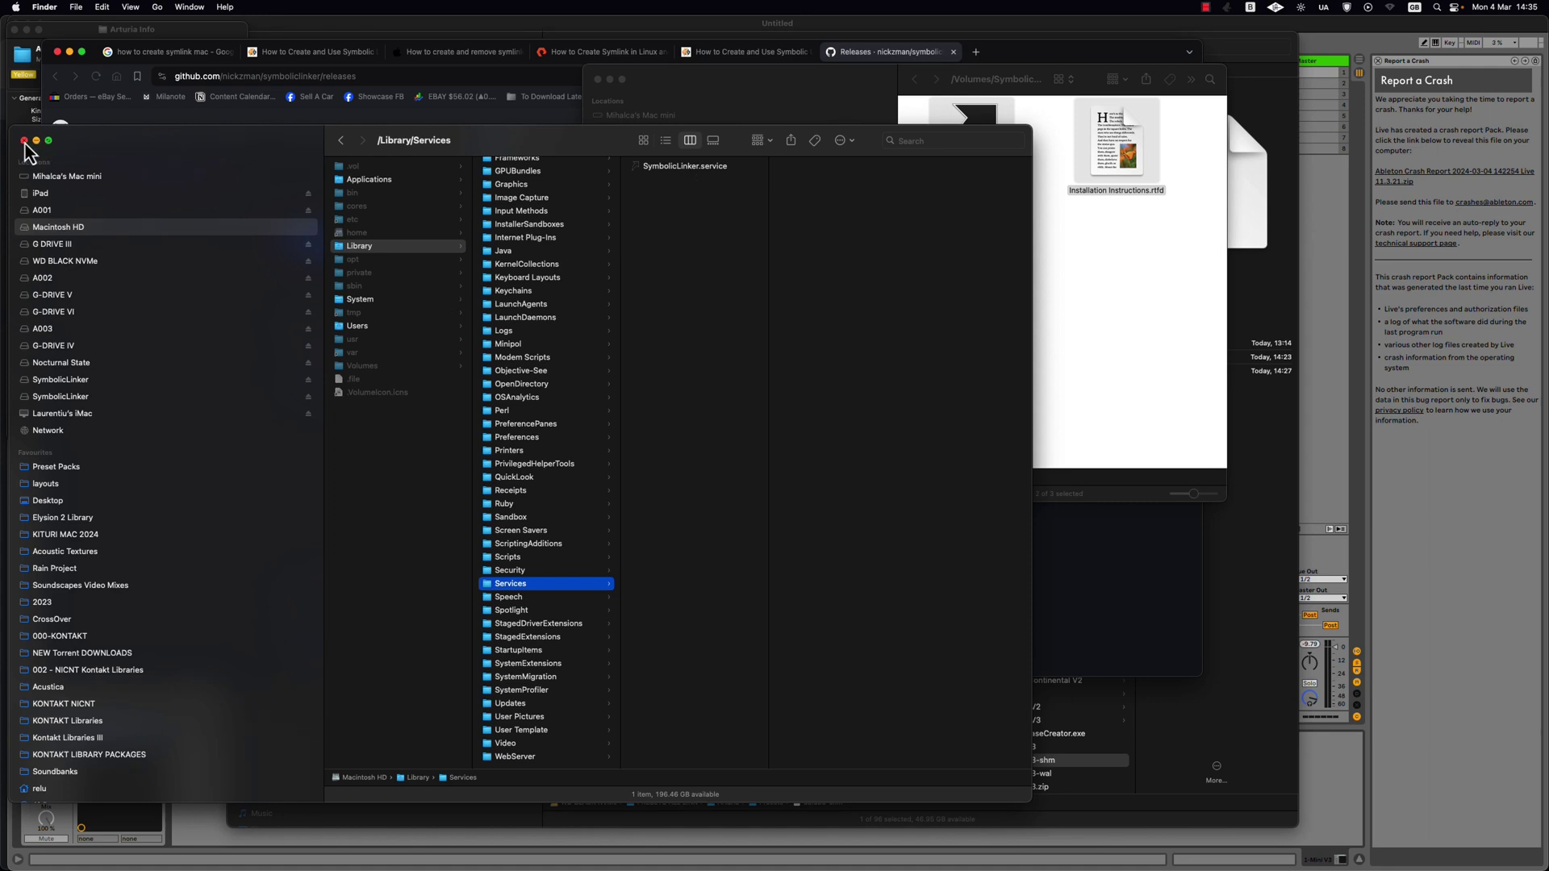
{"action": "left_click", "coordinate": [584, 266]}
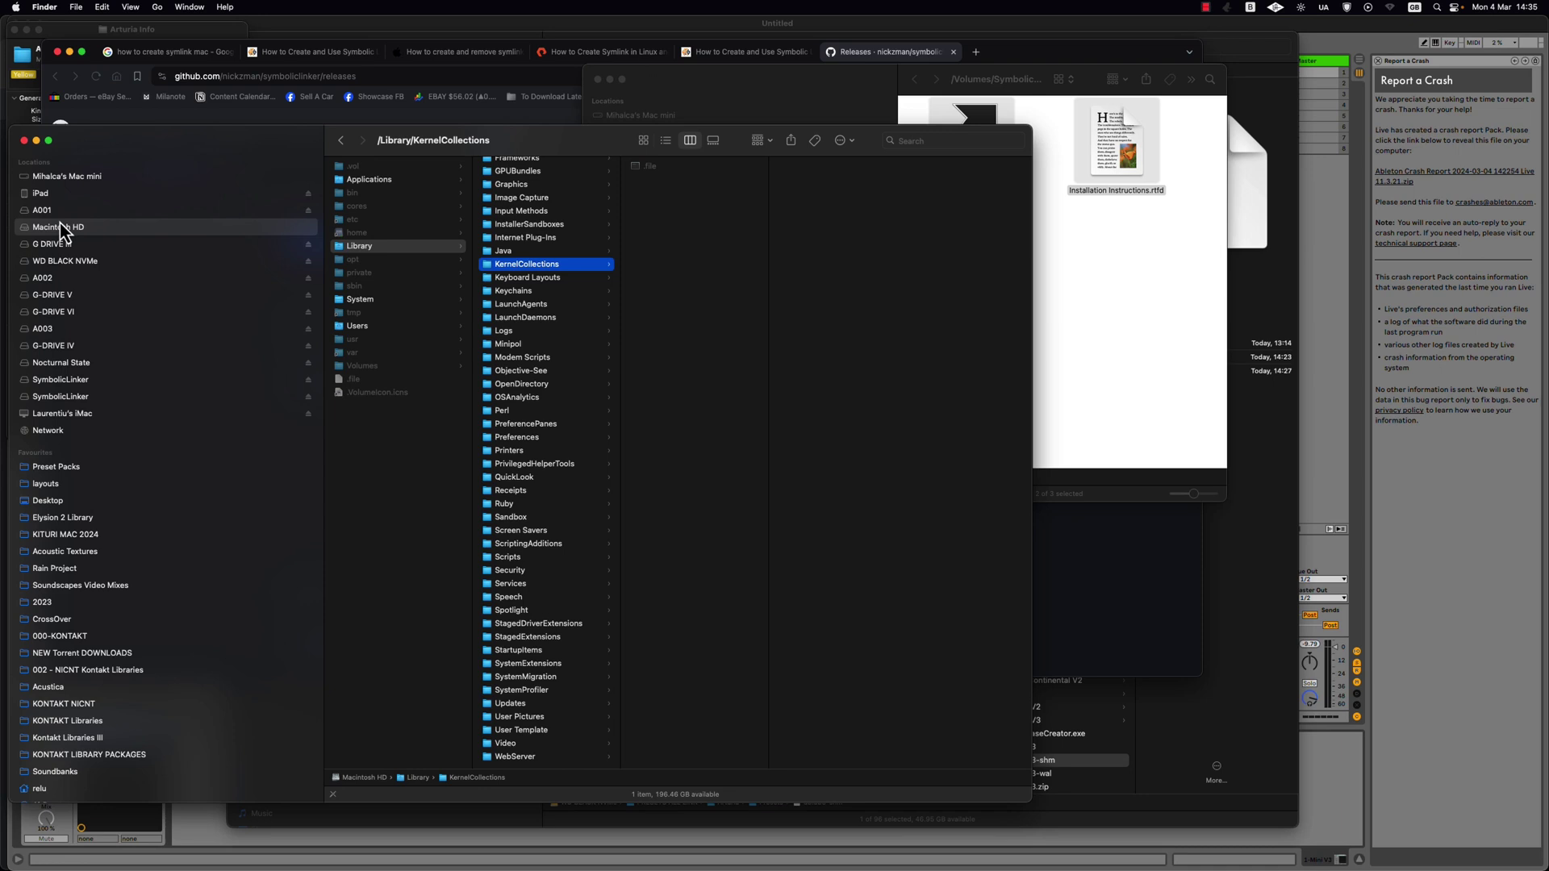
{"action": "left_click", "coordinate": [37, 197]}
{"action": "left_click", "coordinate": [64, 211]}
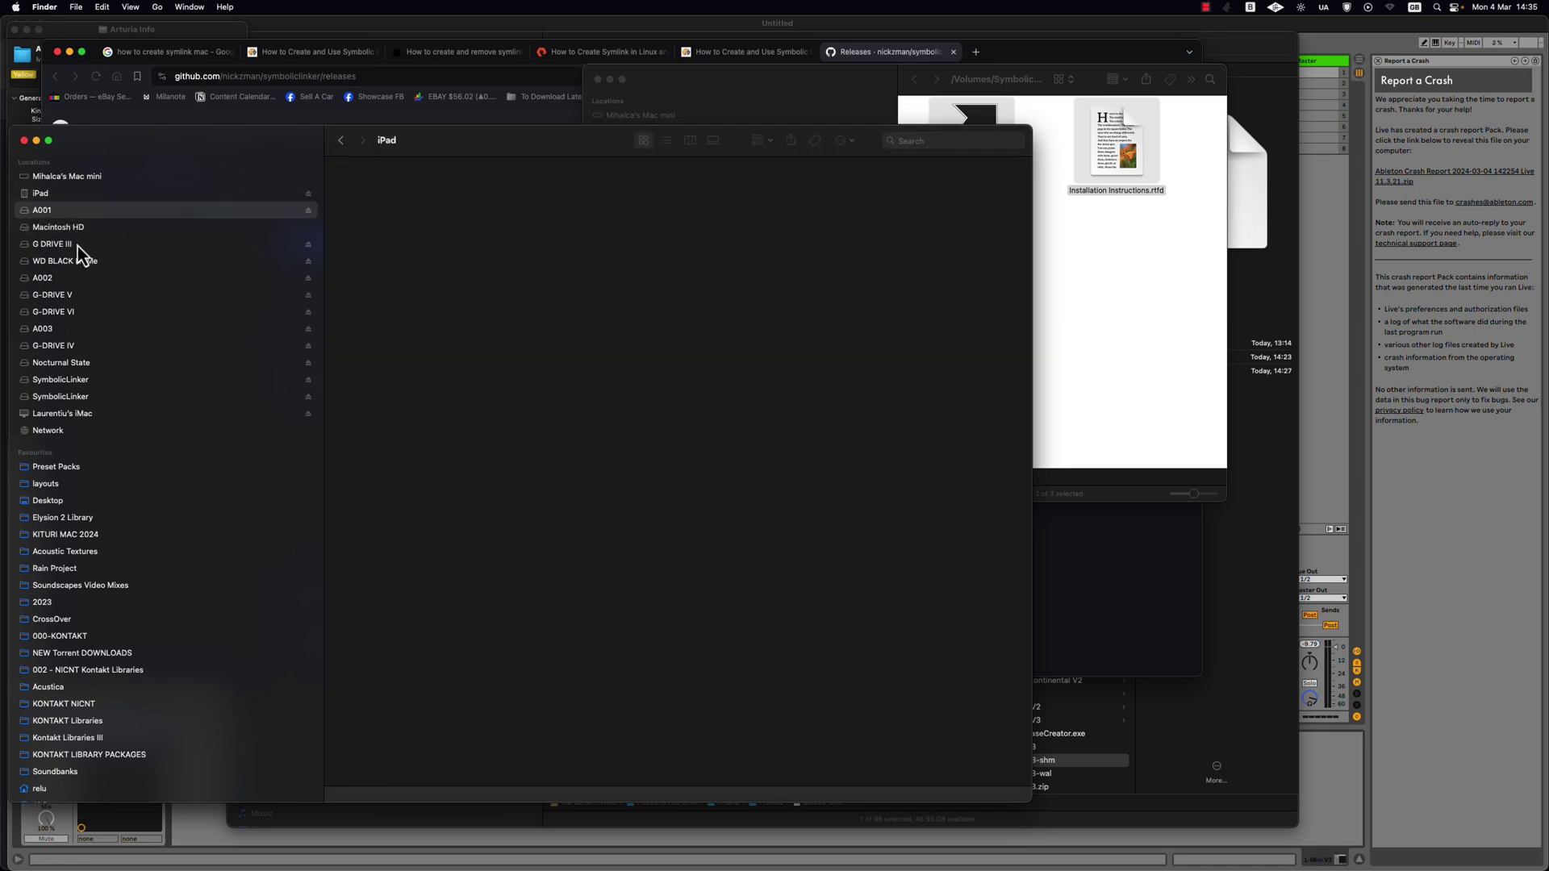
{"action": "left_click", "coordinate": [73, 230]}
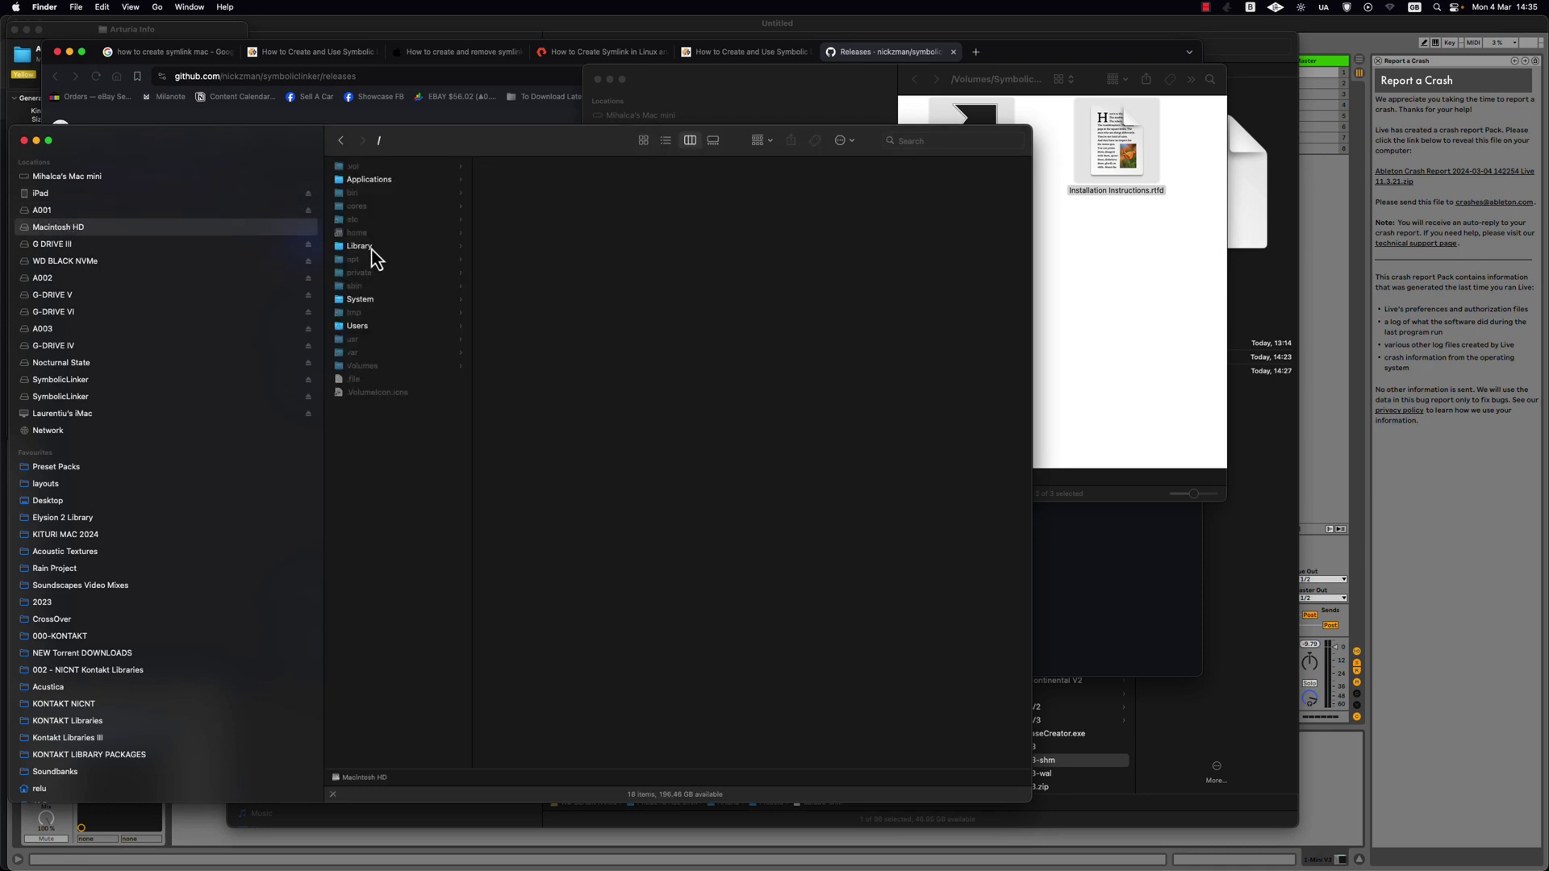
Step: Open Macintosh HD > Library > Arturia and inspect the Arturia folder's Services menu options
{"action": "right_click", "coordinate": [372, 253]}
{"action": "mouse_move", "coordinate": [432, 424]}
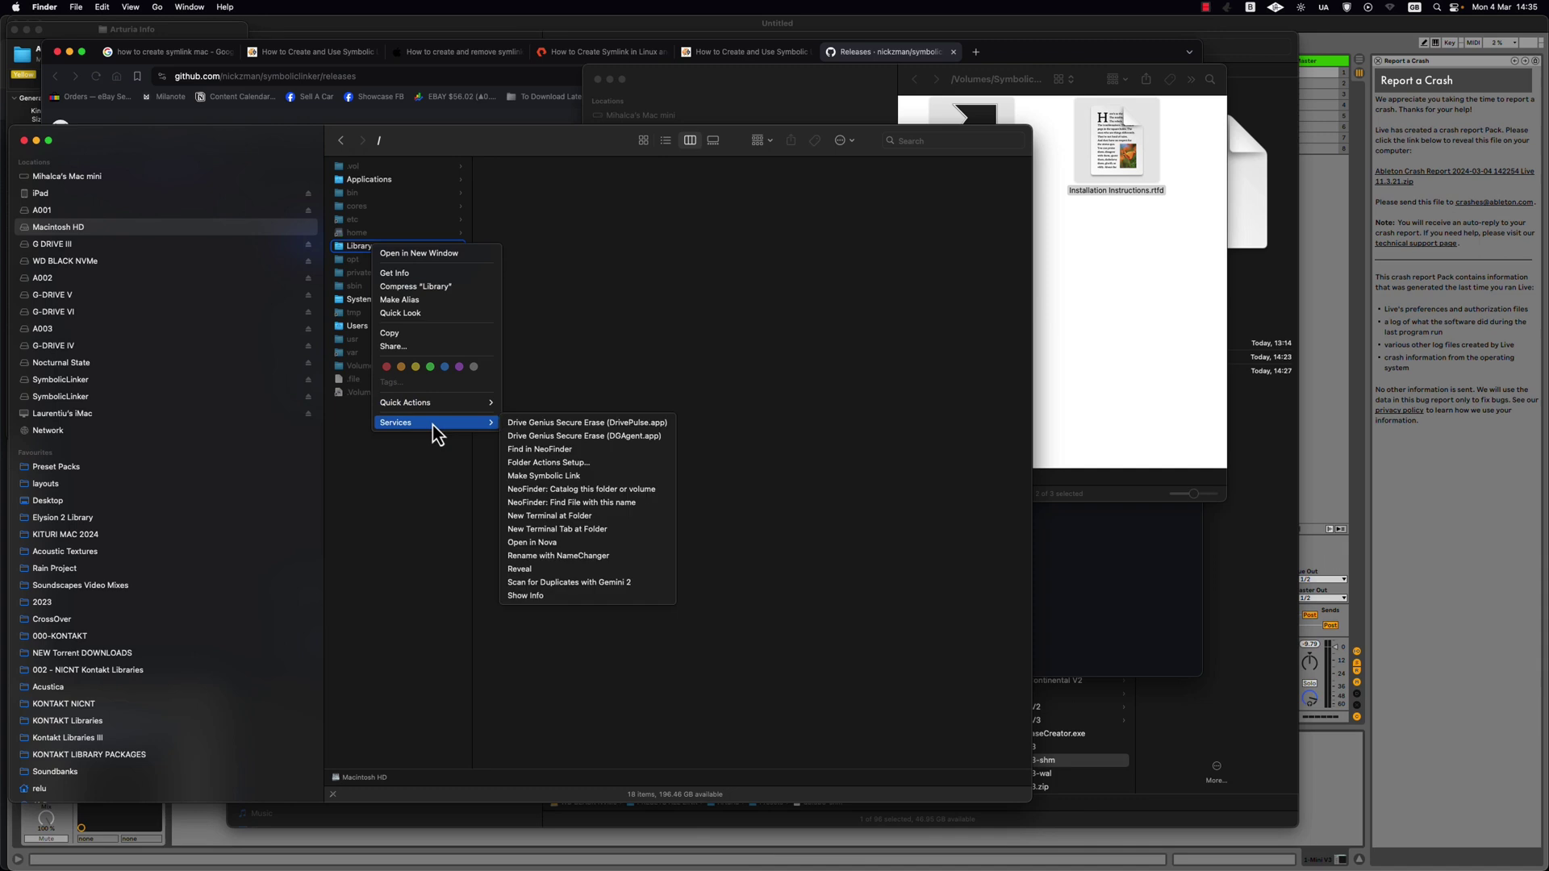
{"action": "left_click", "coordinate": [587, 480]}
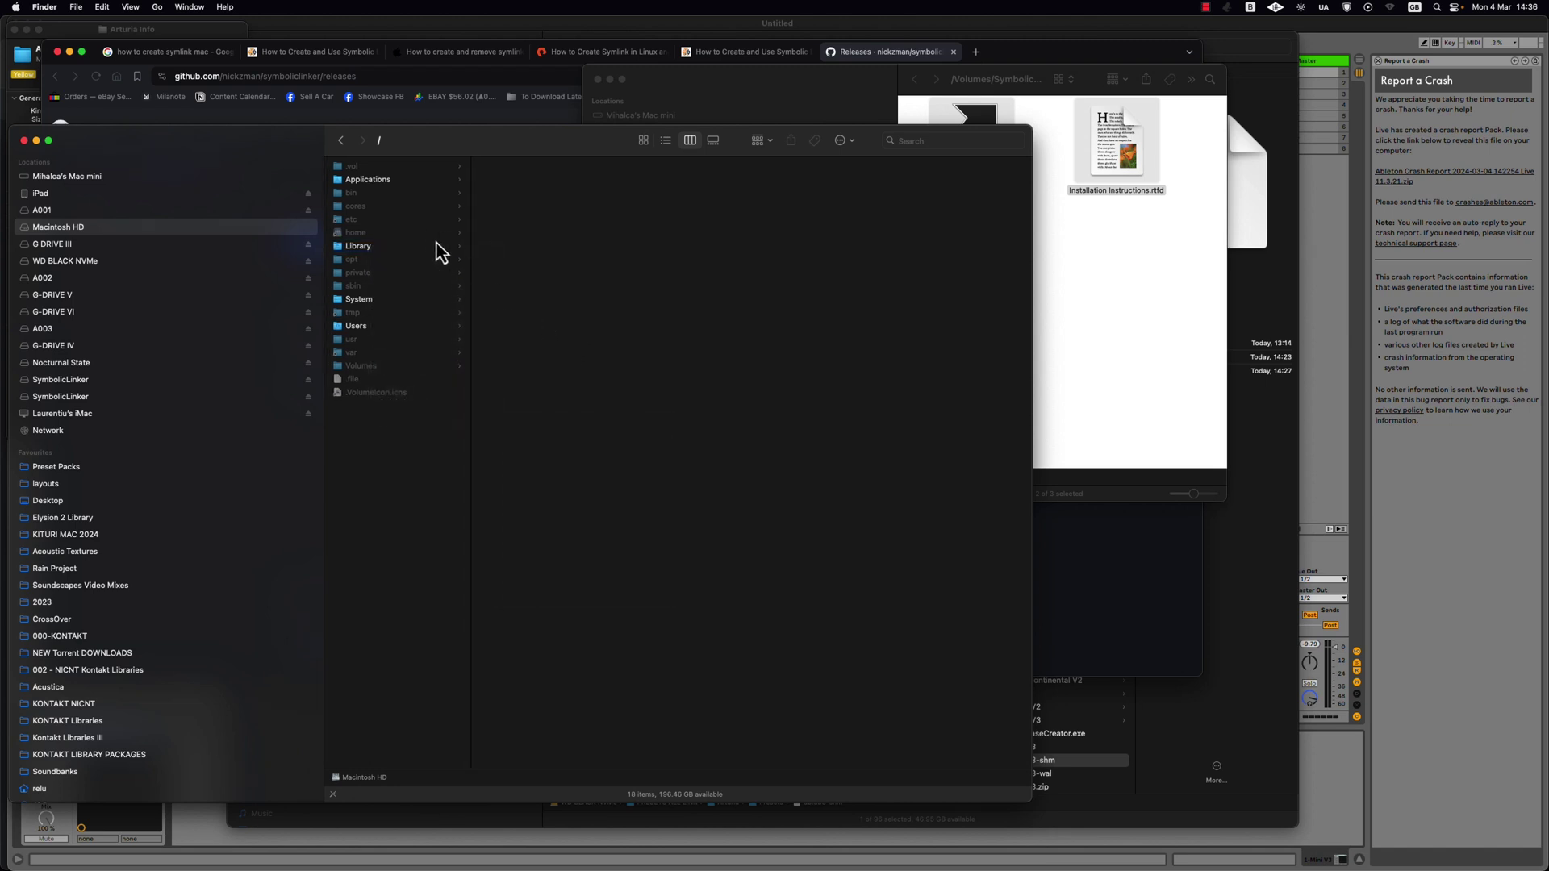
{"action": "left_click", "coordinate": [373, 247]}
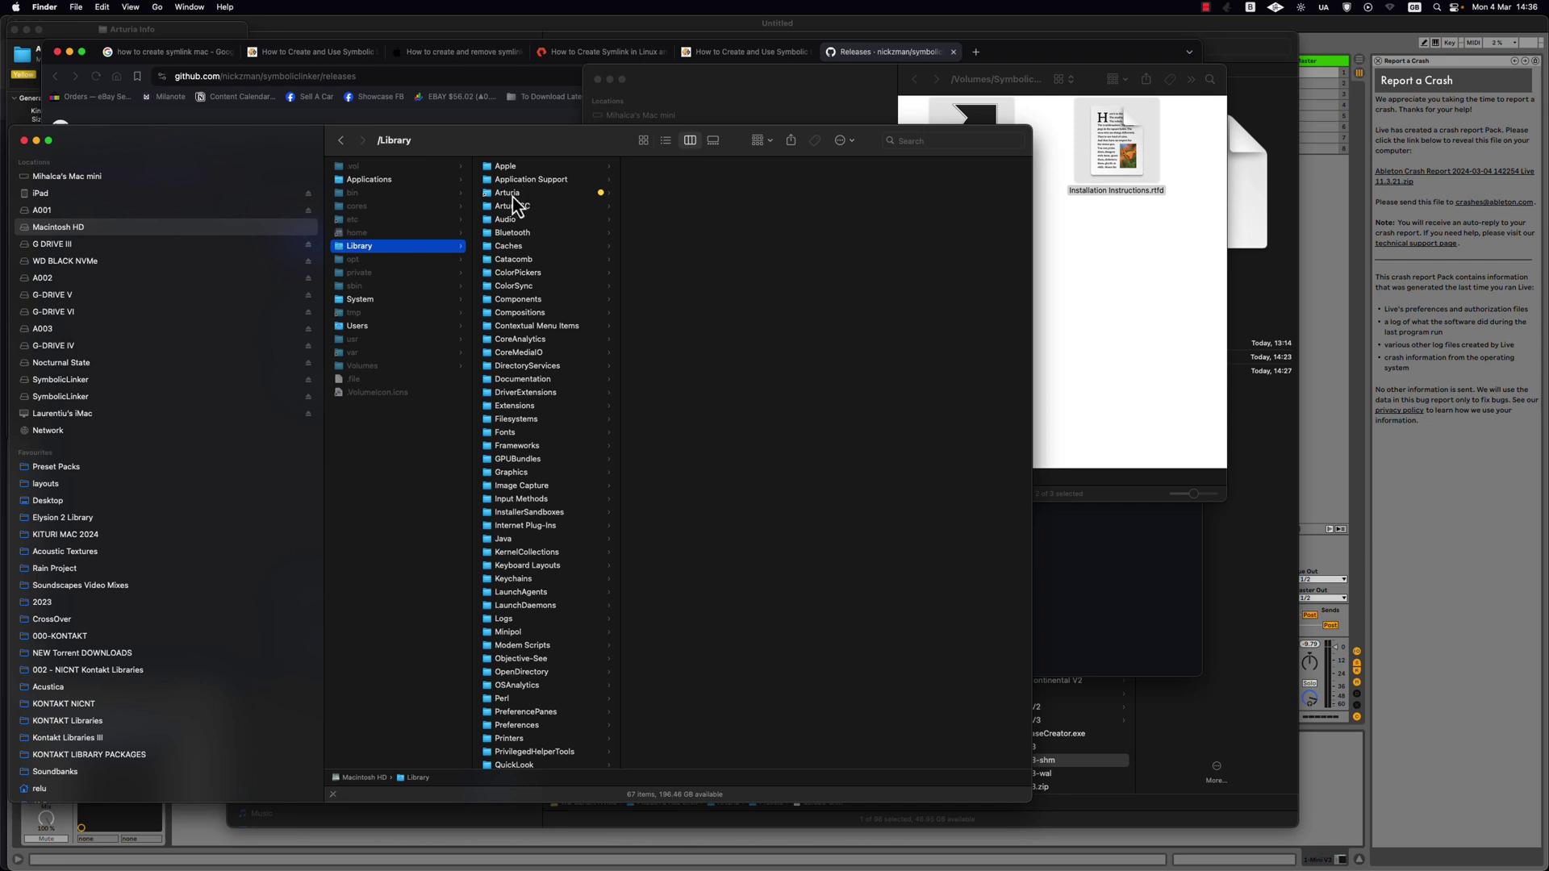
{"action": "left_click", "coordinate": [513, 194]}
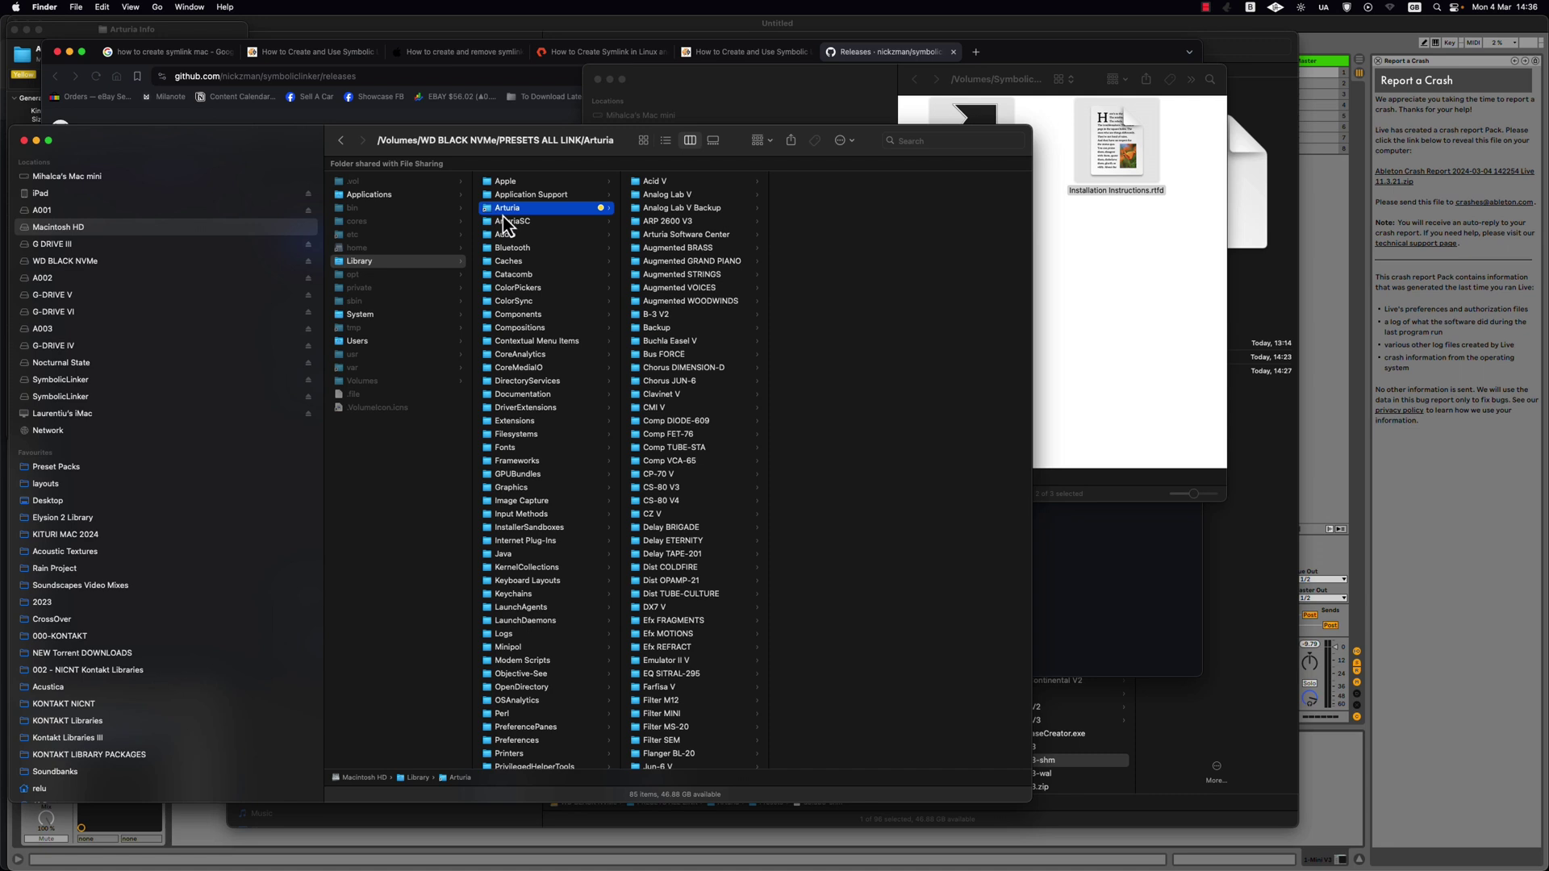
{"action": "right_click", "coordinate": [513, 208]}
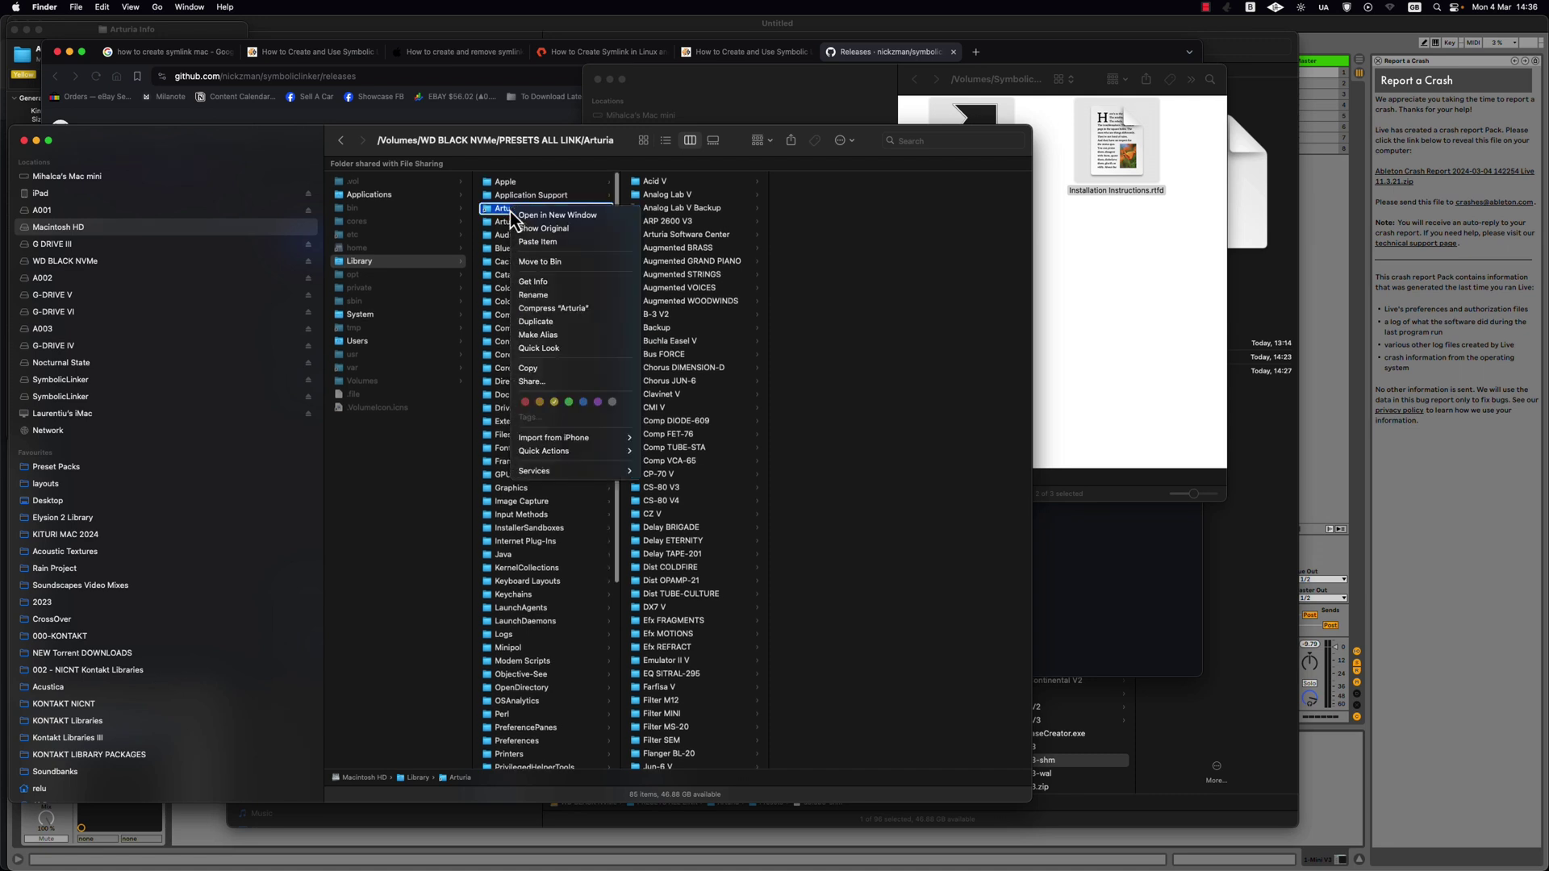
{"action": "mouse_move", "coordinate": [595, 472]}
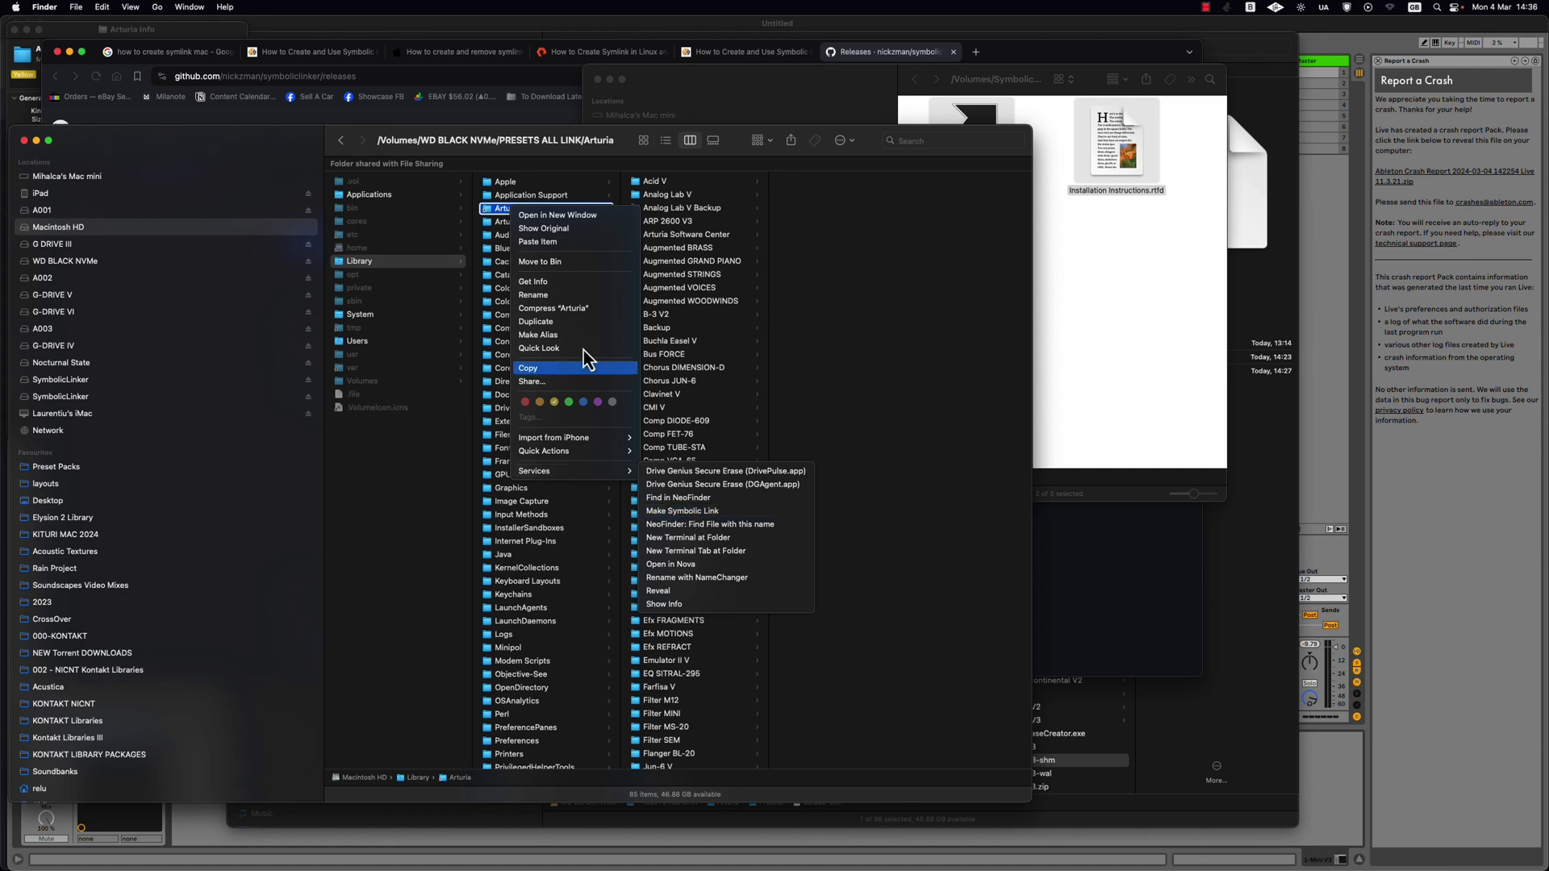
{"action": "left_click", "coordinate": [496, 221]}
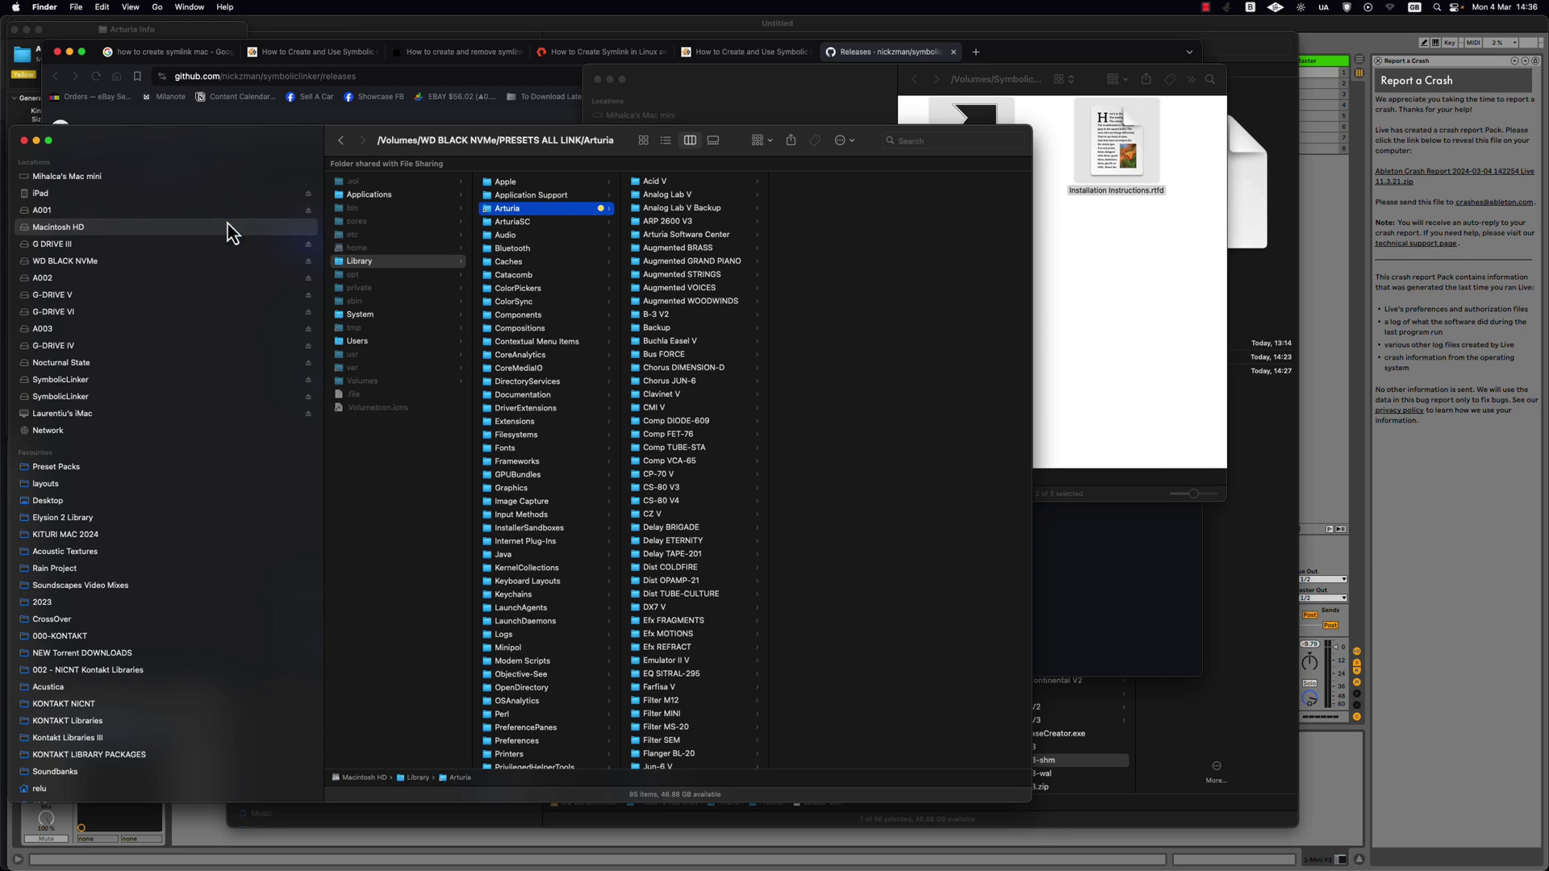
Step: Open WD BLACK NVMe > PRESETS ALL LINK > Arturia and reach Services > Make Symbolic Link
{"action": "left_click", "coordinate": [153, 262]}
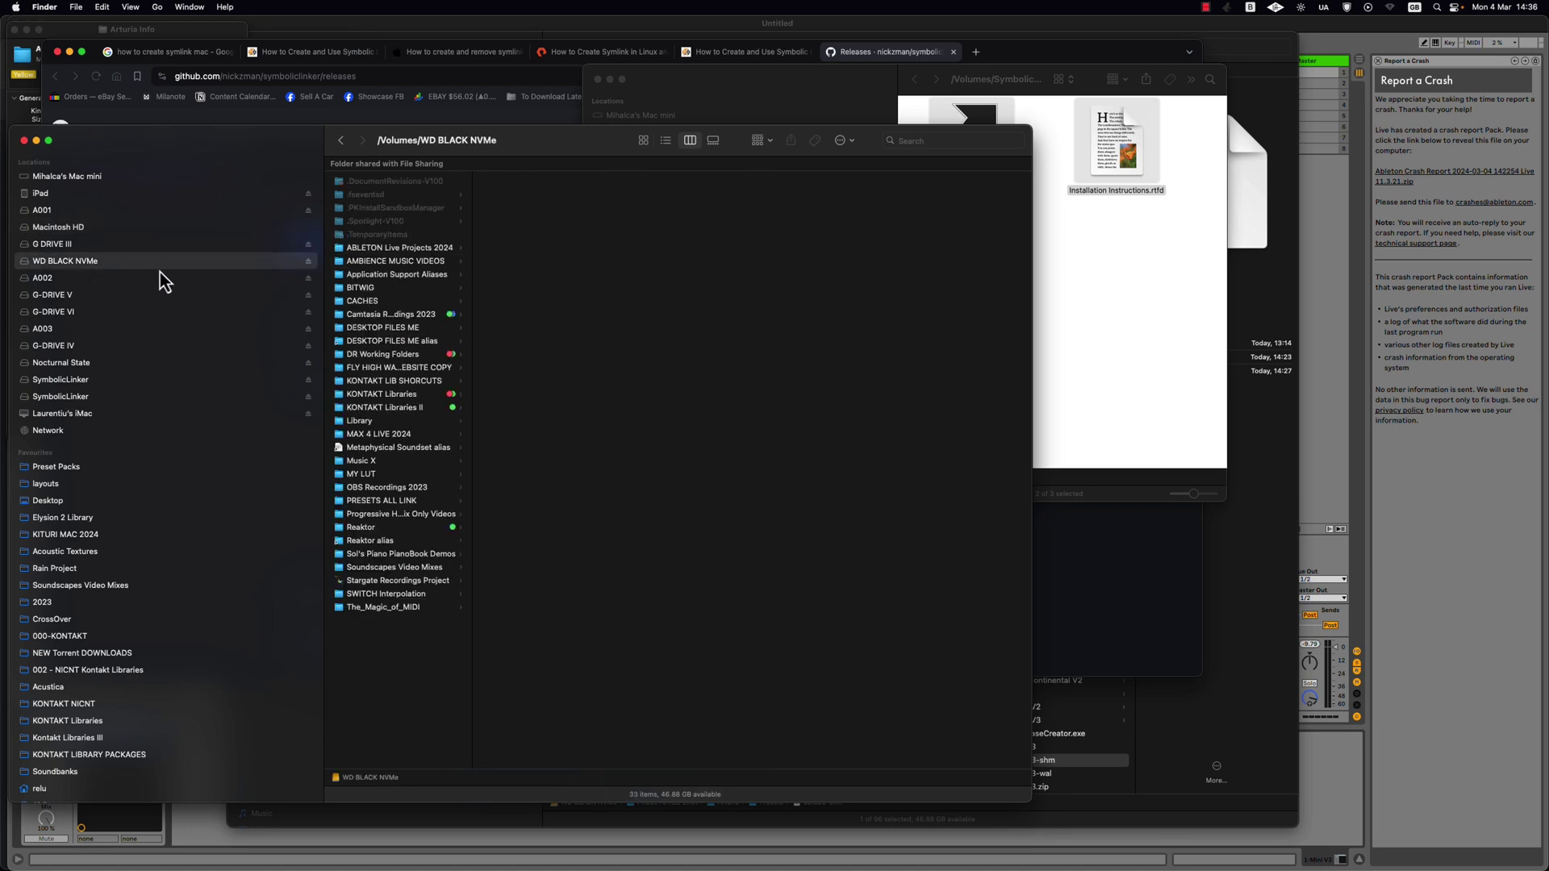
{"action": "left_click", "coordinate": [418, 502]}
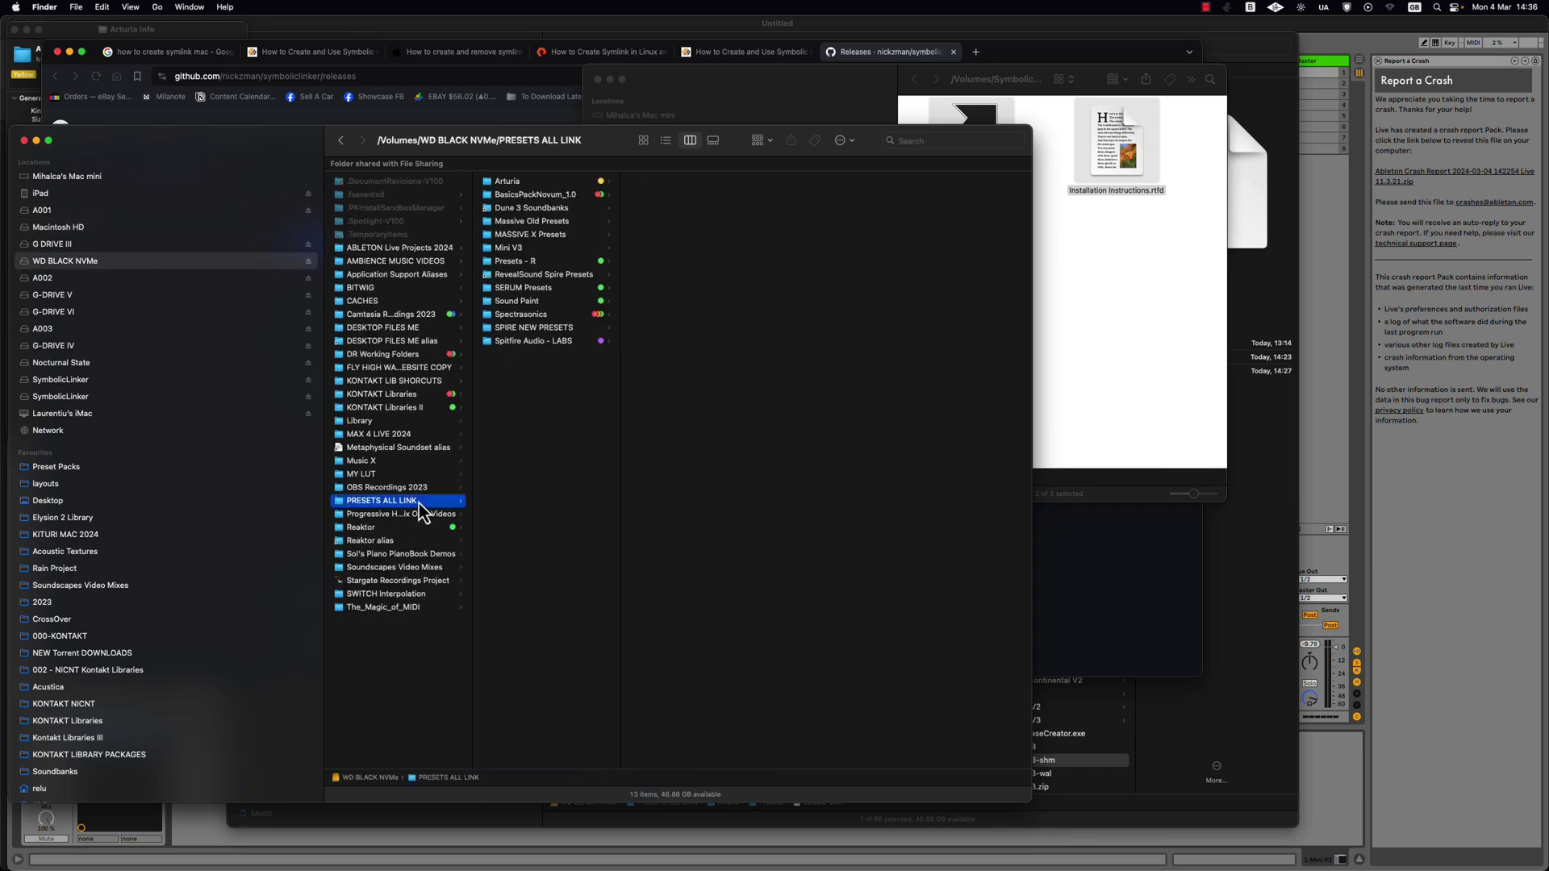
{"action": "left_click", "coordinate": [517, 185]}
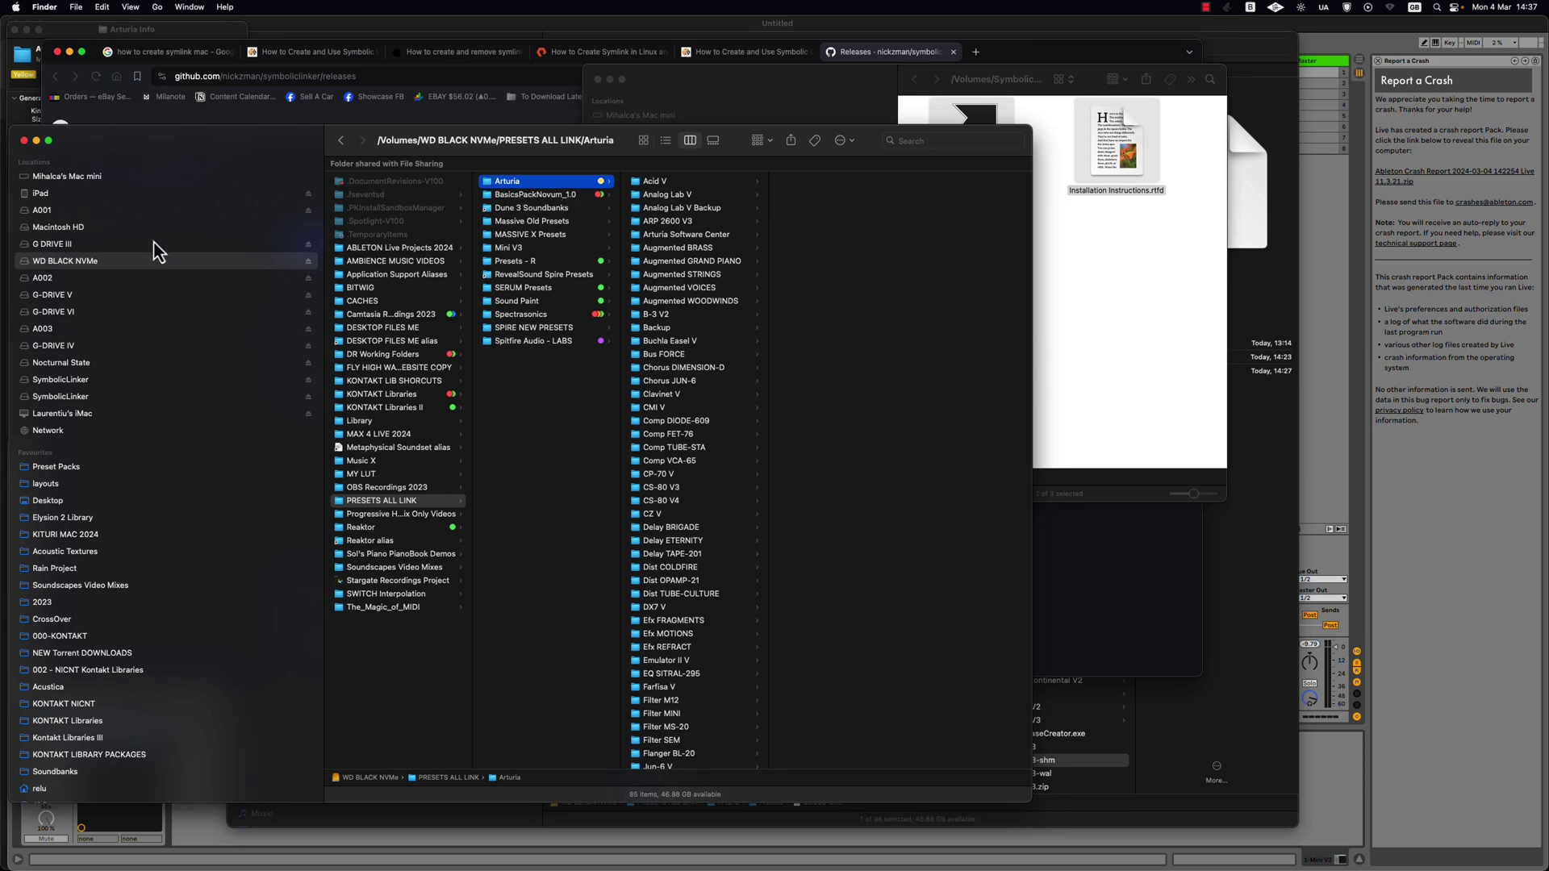
{"action": "right_click", "coordinate": [533, 185]}
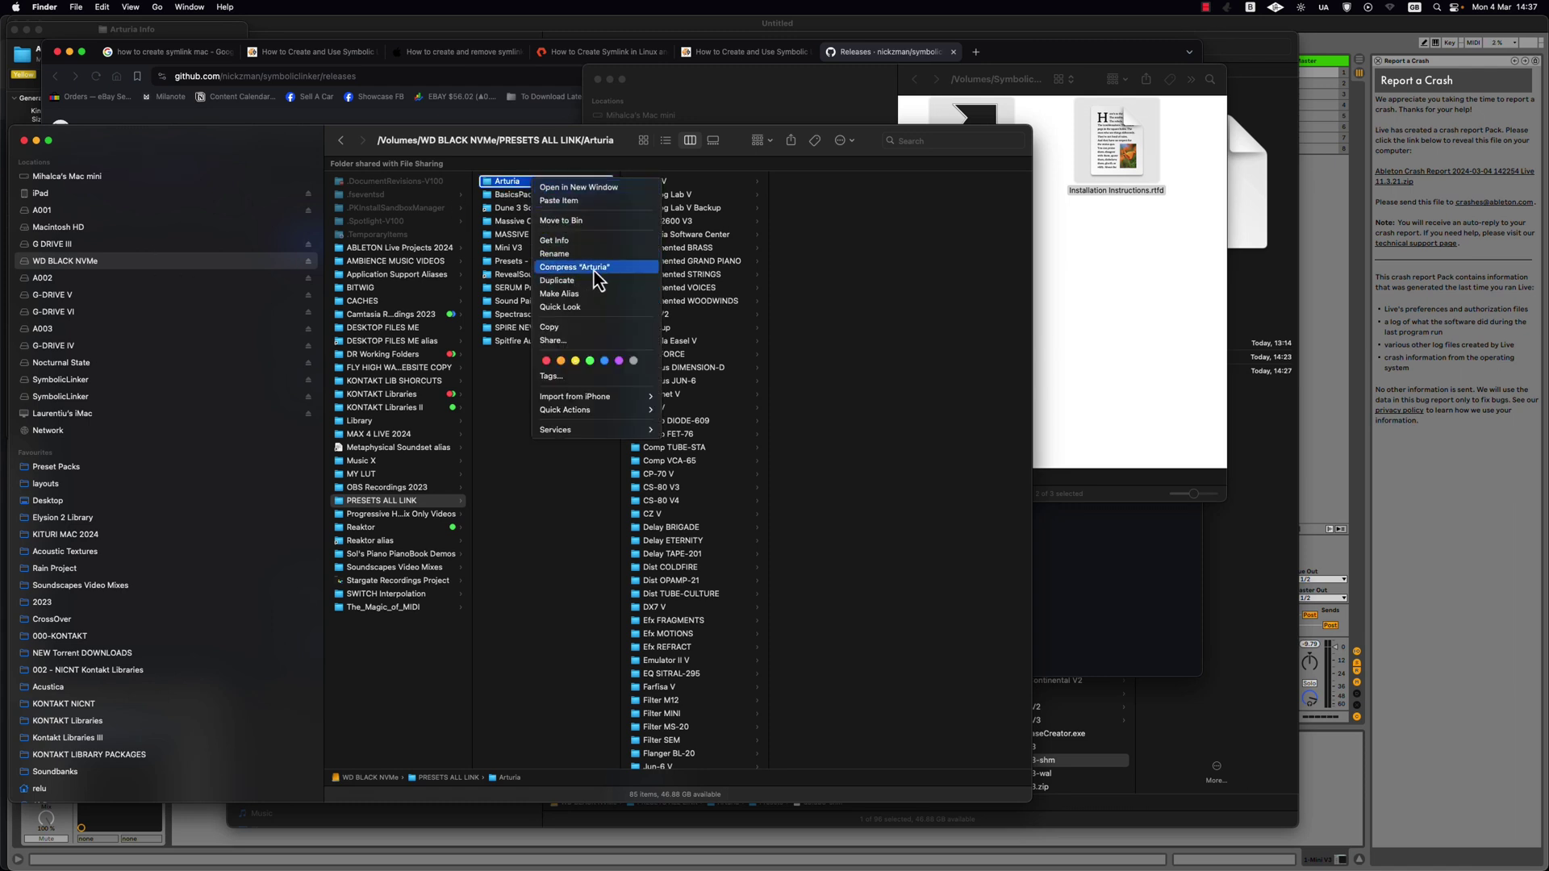
{"action": "mouse_move", "coordinate": [579, 434]}
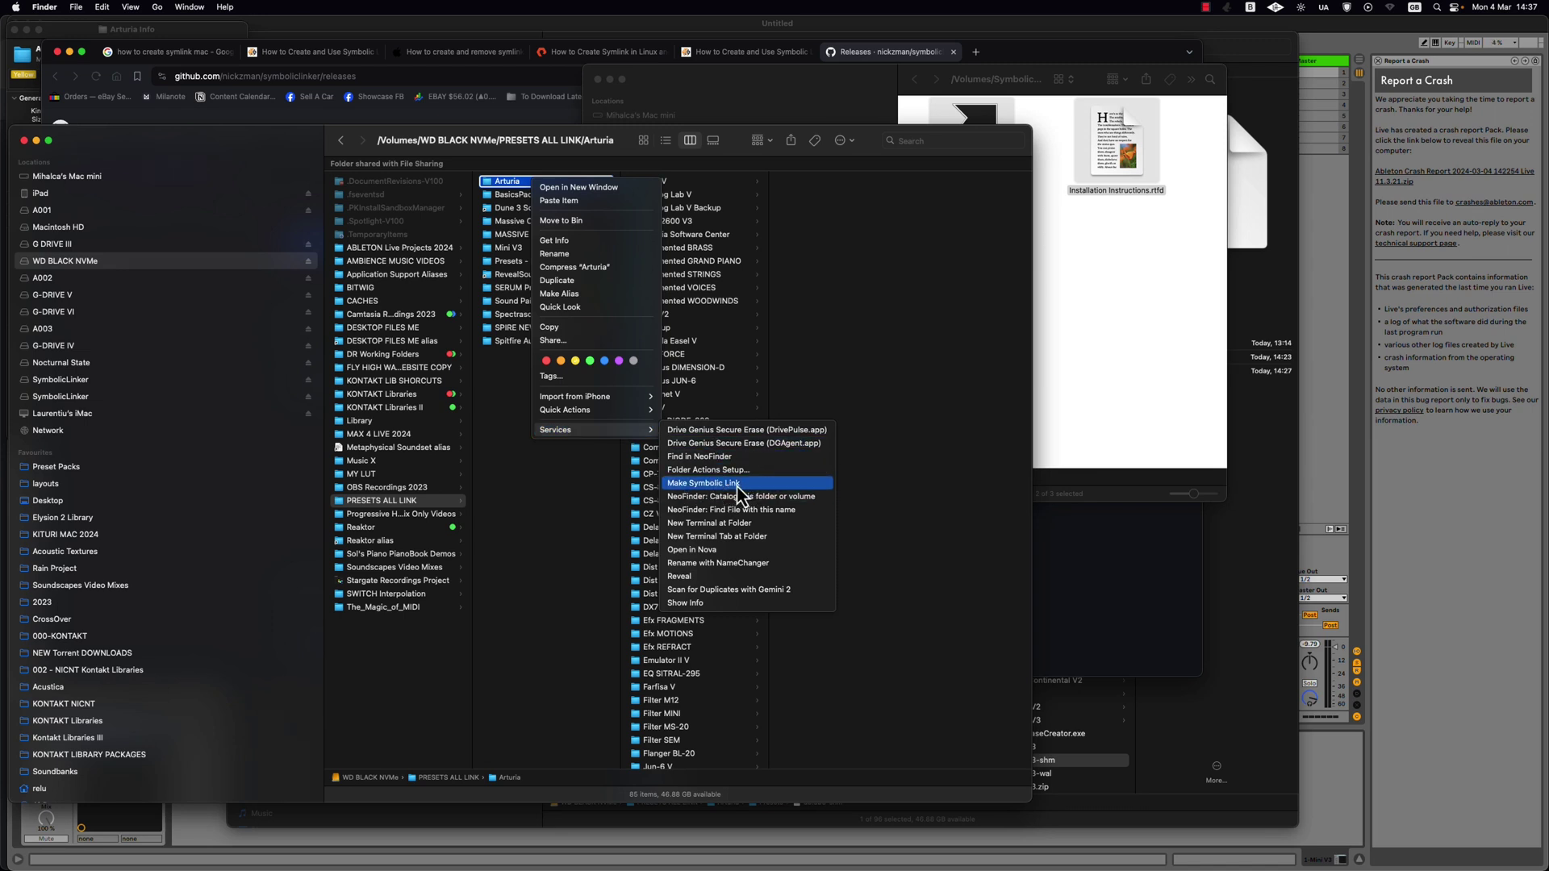
Step: Make a symbolic link named 'Arturia symlink' and bring up its context menu to copy it
{"action": "left_click", "coordinate": [688, 484]}
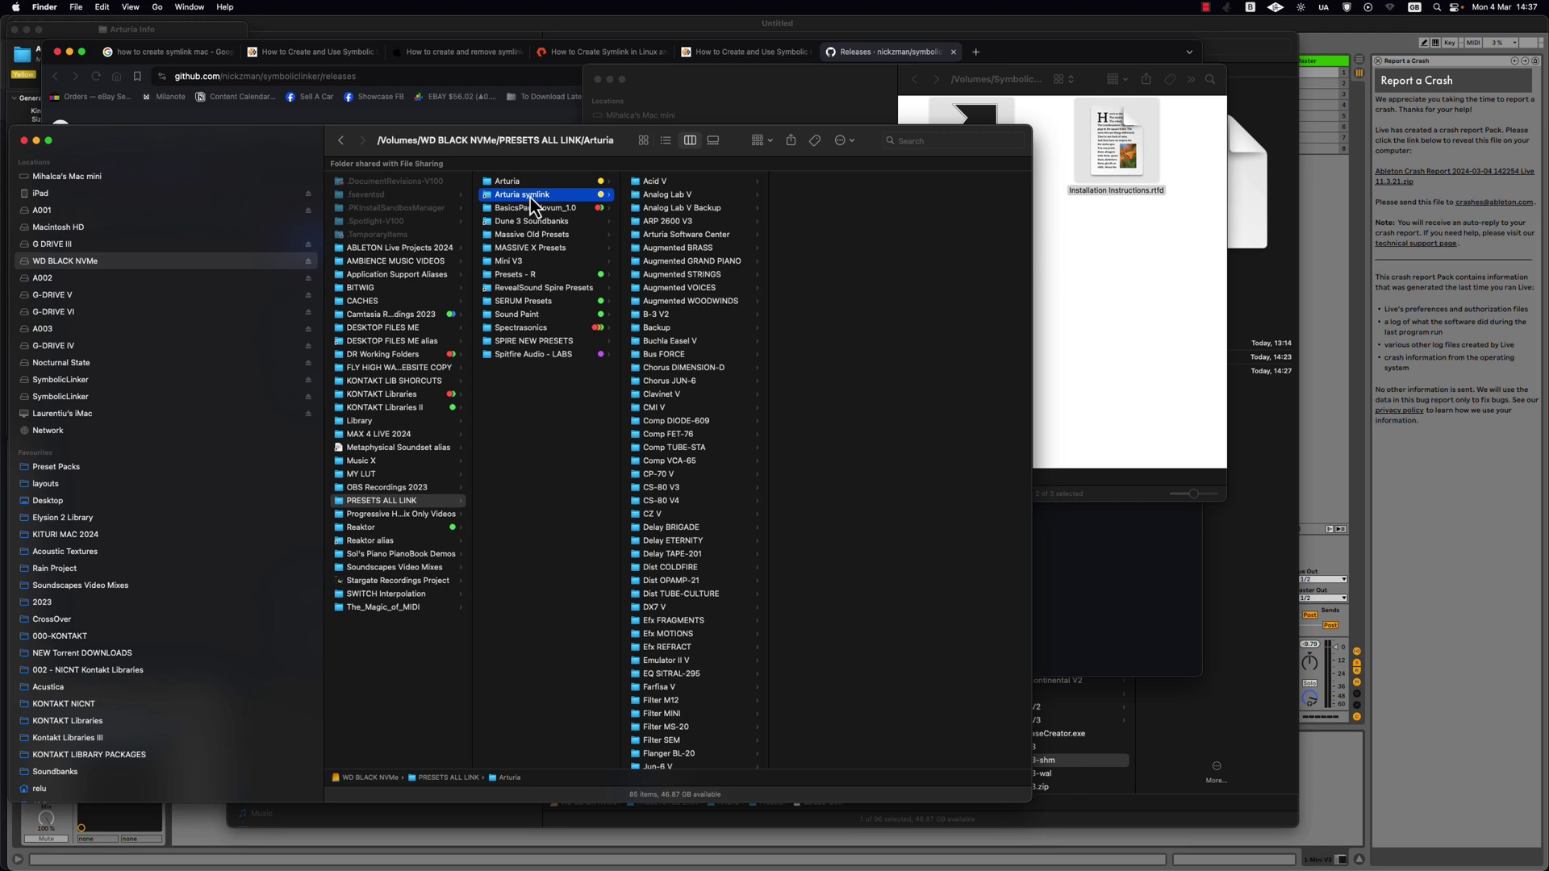
{"action": "right_click", "coordinate": [516, 199]}
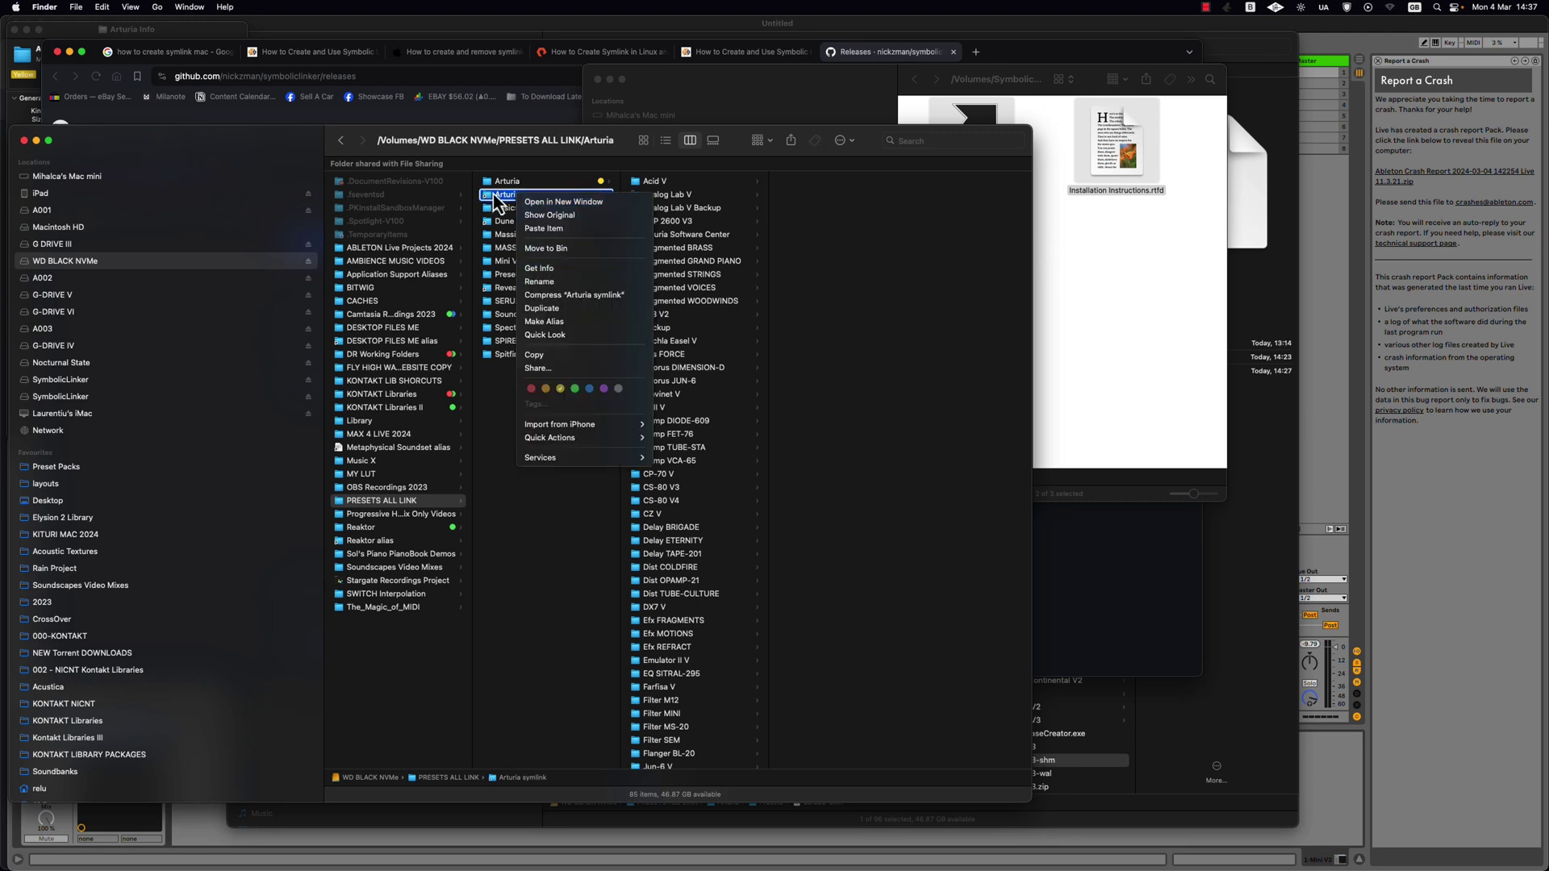
{"action": "left_click", "coordinate": [492, 194]}
{"action": "right_click", "coordinate": [511, 196]}
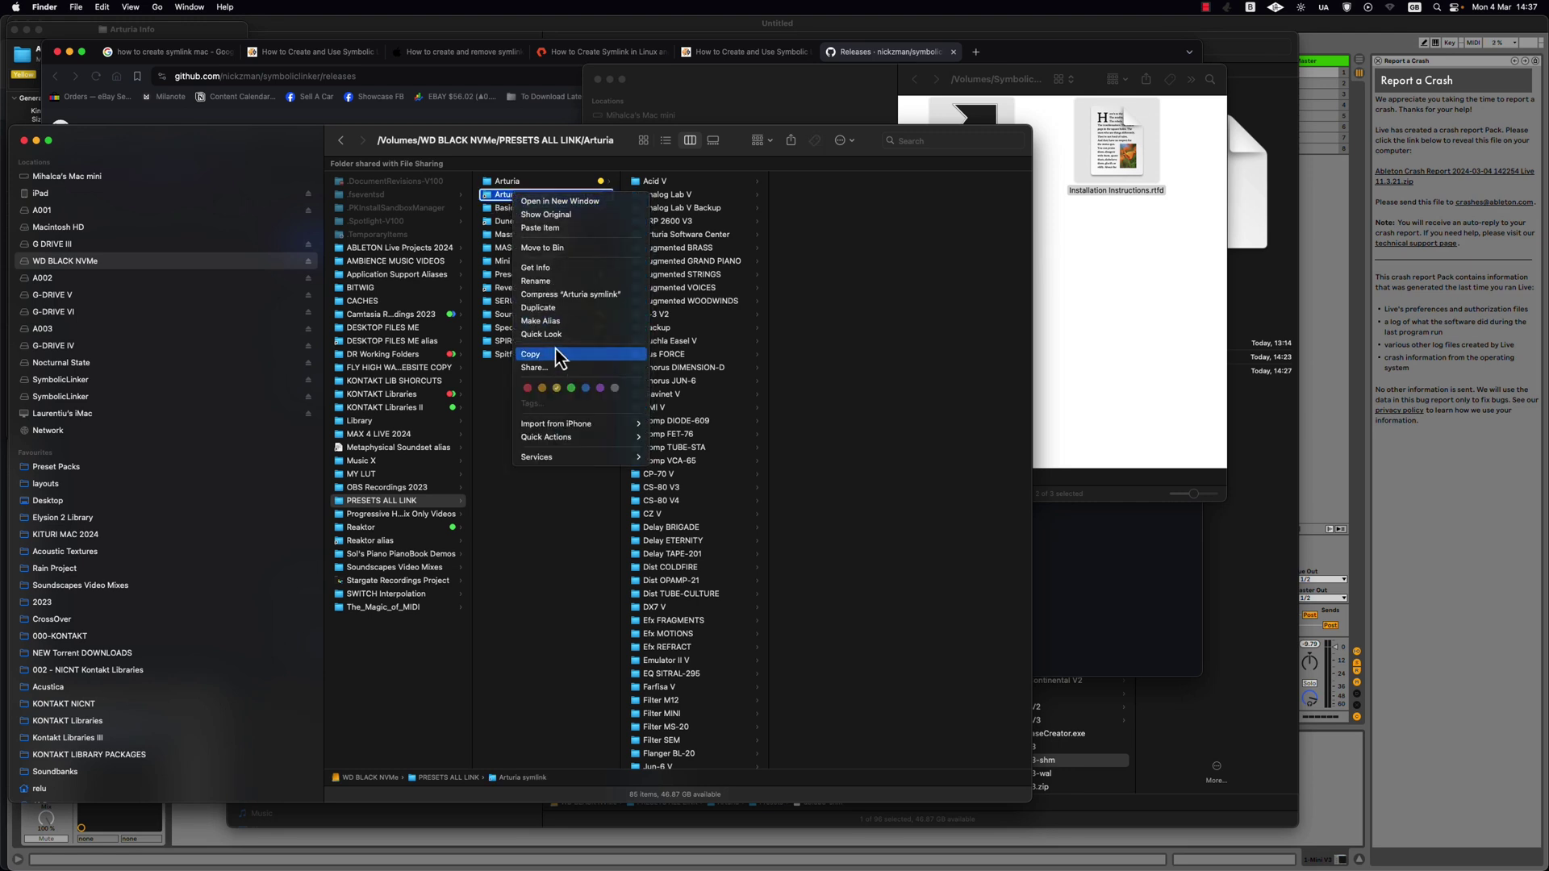
Step: Copy 'Arturia symlink' and paste it into Macintosh HD > Library, approving with the admin password
{"action": "left_click", "coordinate": [553, 349]}
{"action": "left_click", "coordinate": [61, 229]}
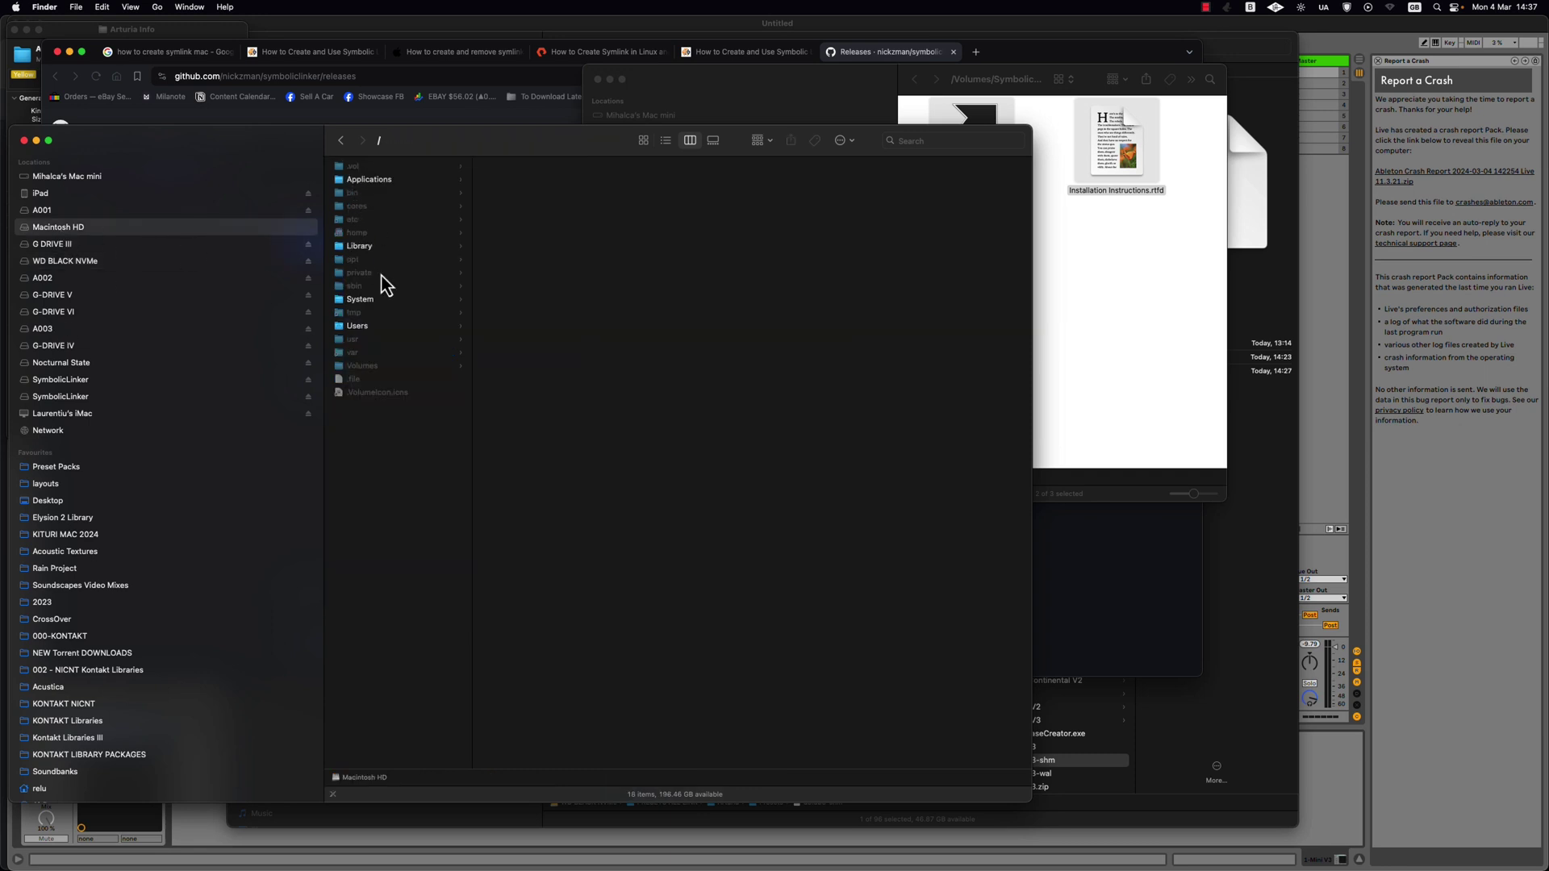
{"action": "left_click", "coordinate": [377, 247]}
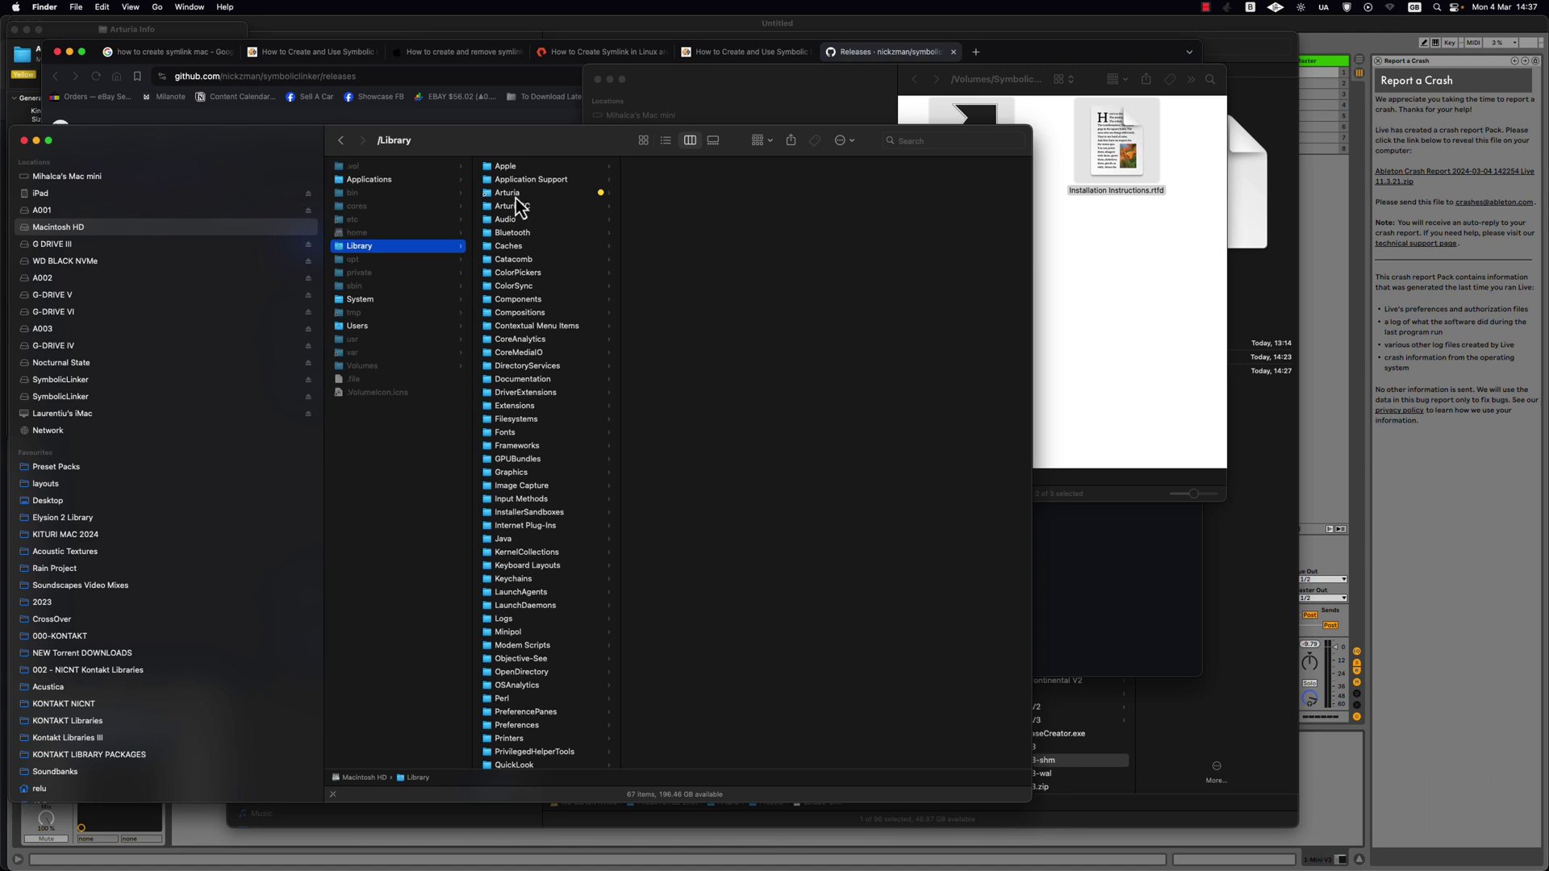
{"action": "key", "text": "super+v"}
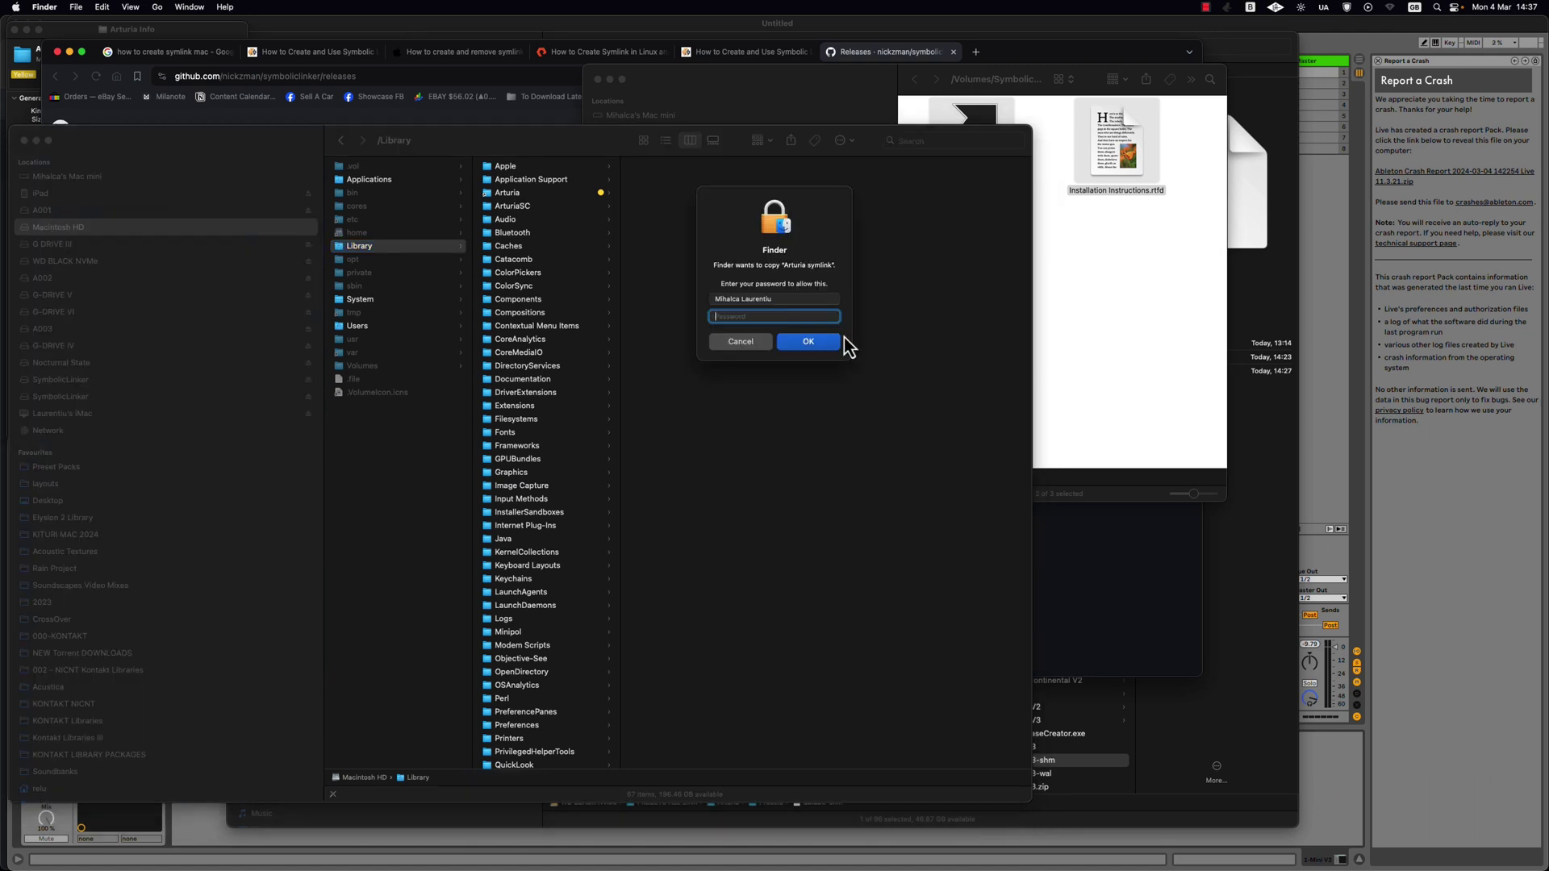
{"action": "type", "text": "********"}
{"action": "key", "text": "Return"}
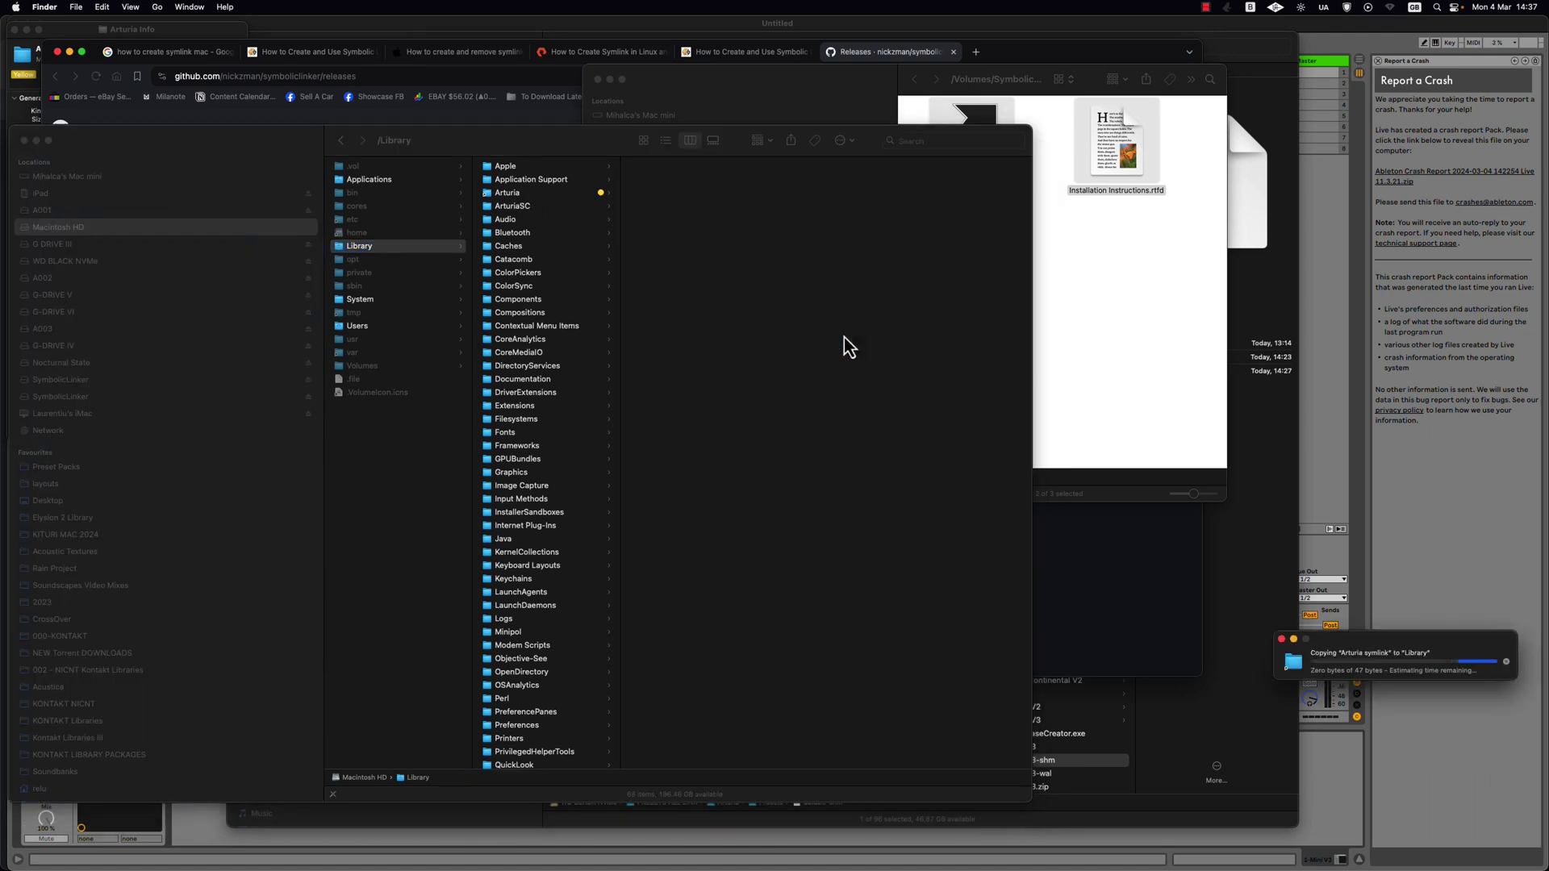
Step: Refresh the Library listing and open 'Arturia symlink' to check its target
{"action": "scroll", "coordinate": [535, 304], "scroll_direction": "up", "scroll_amount": 2}
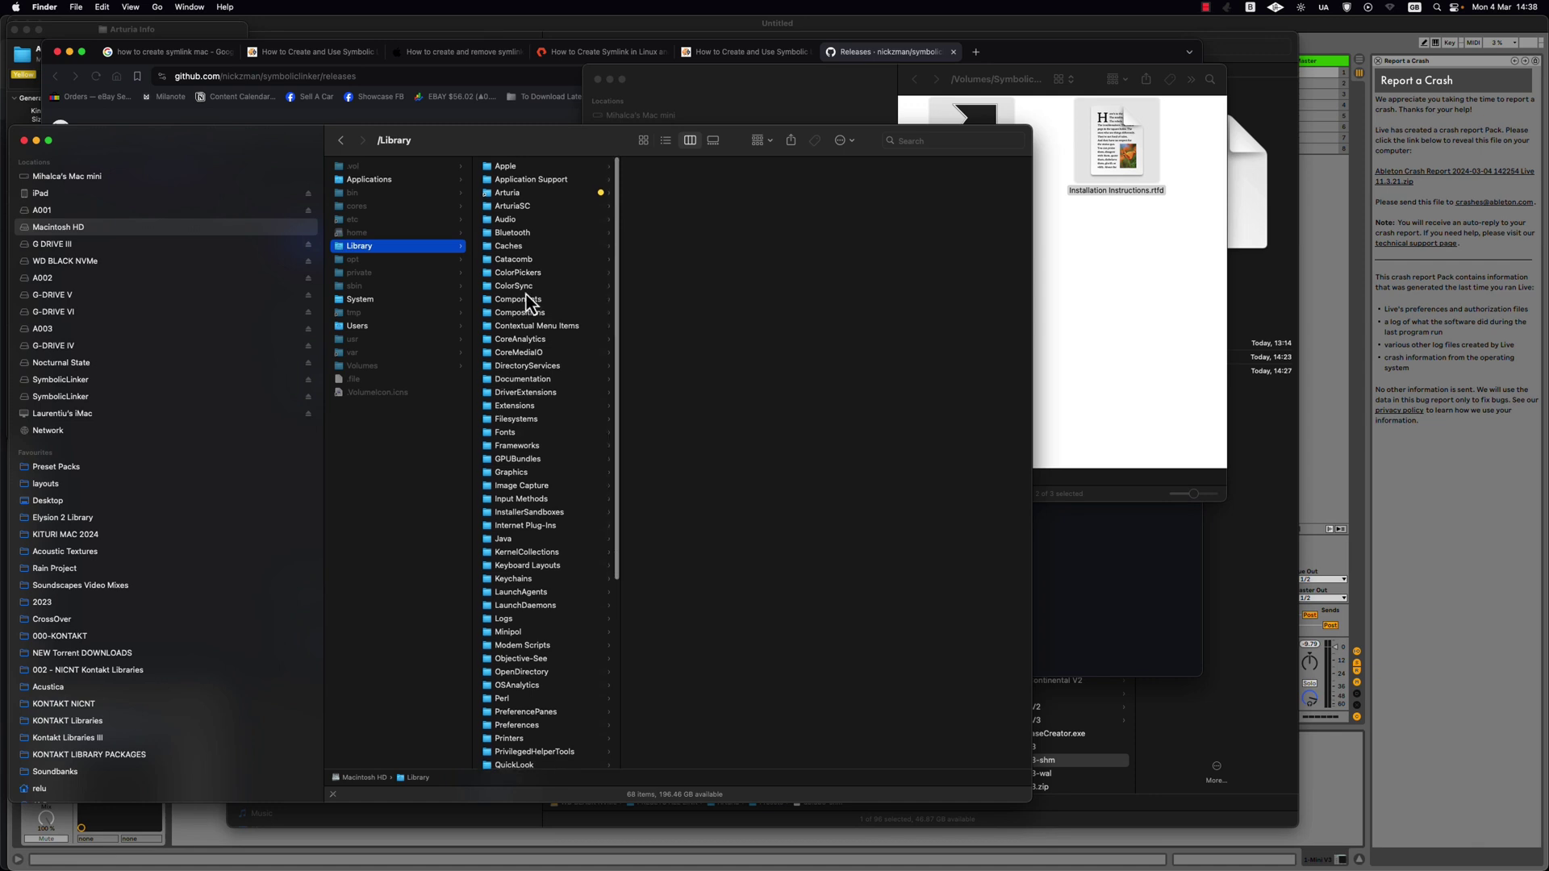
{"action": "left_click", "coordinate": [378, 247]}
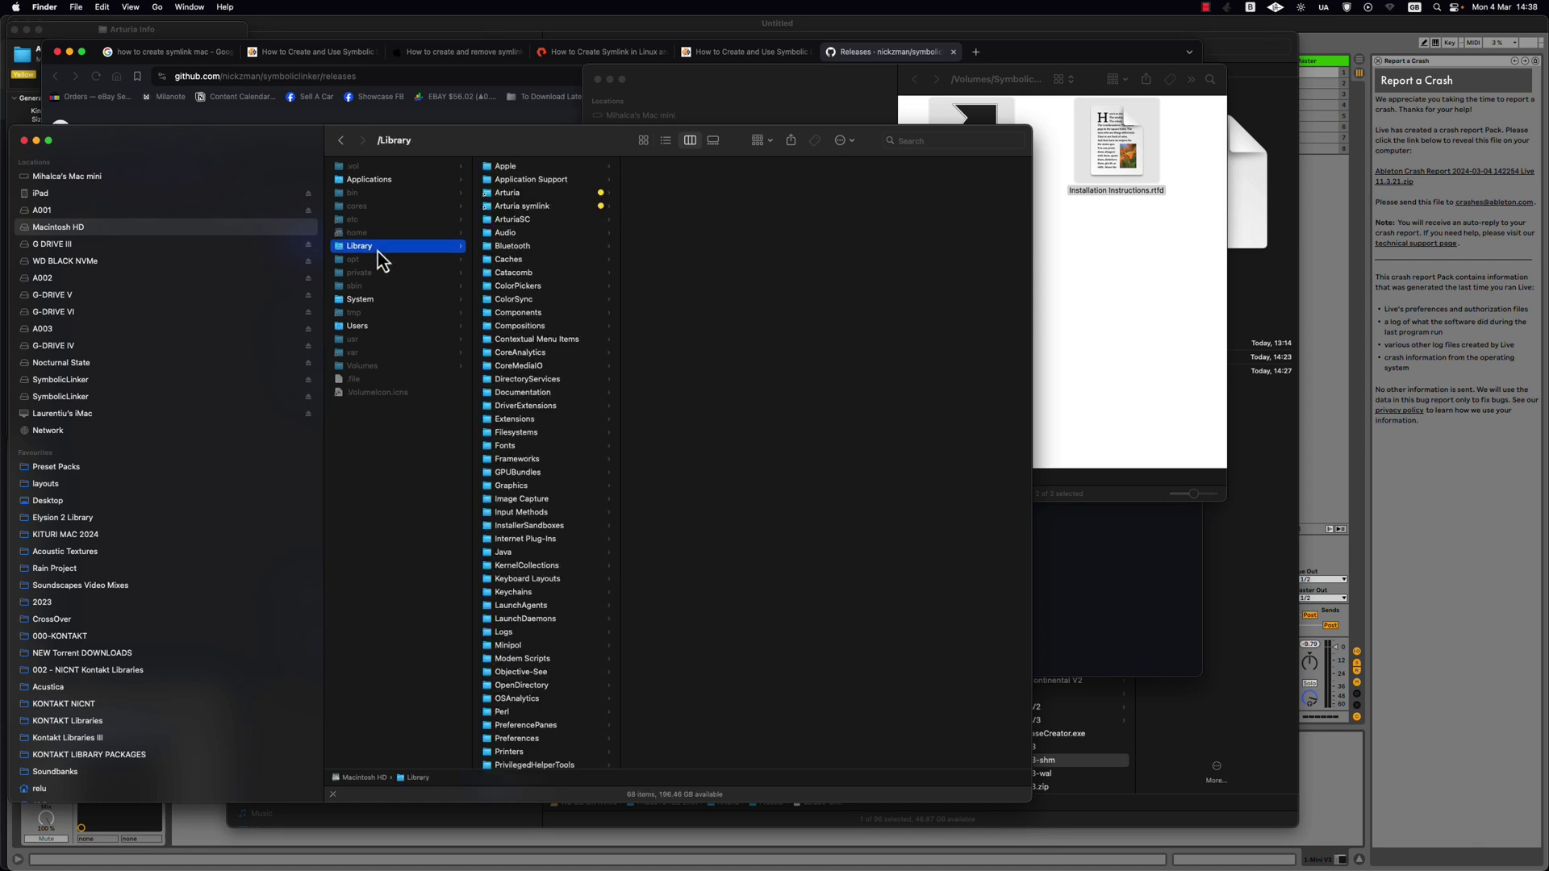
{"action": "left_click", "coordinate": [538, 209]}
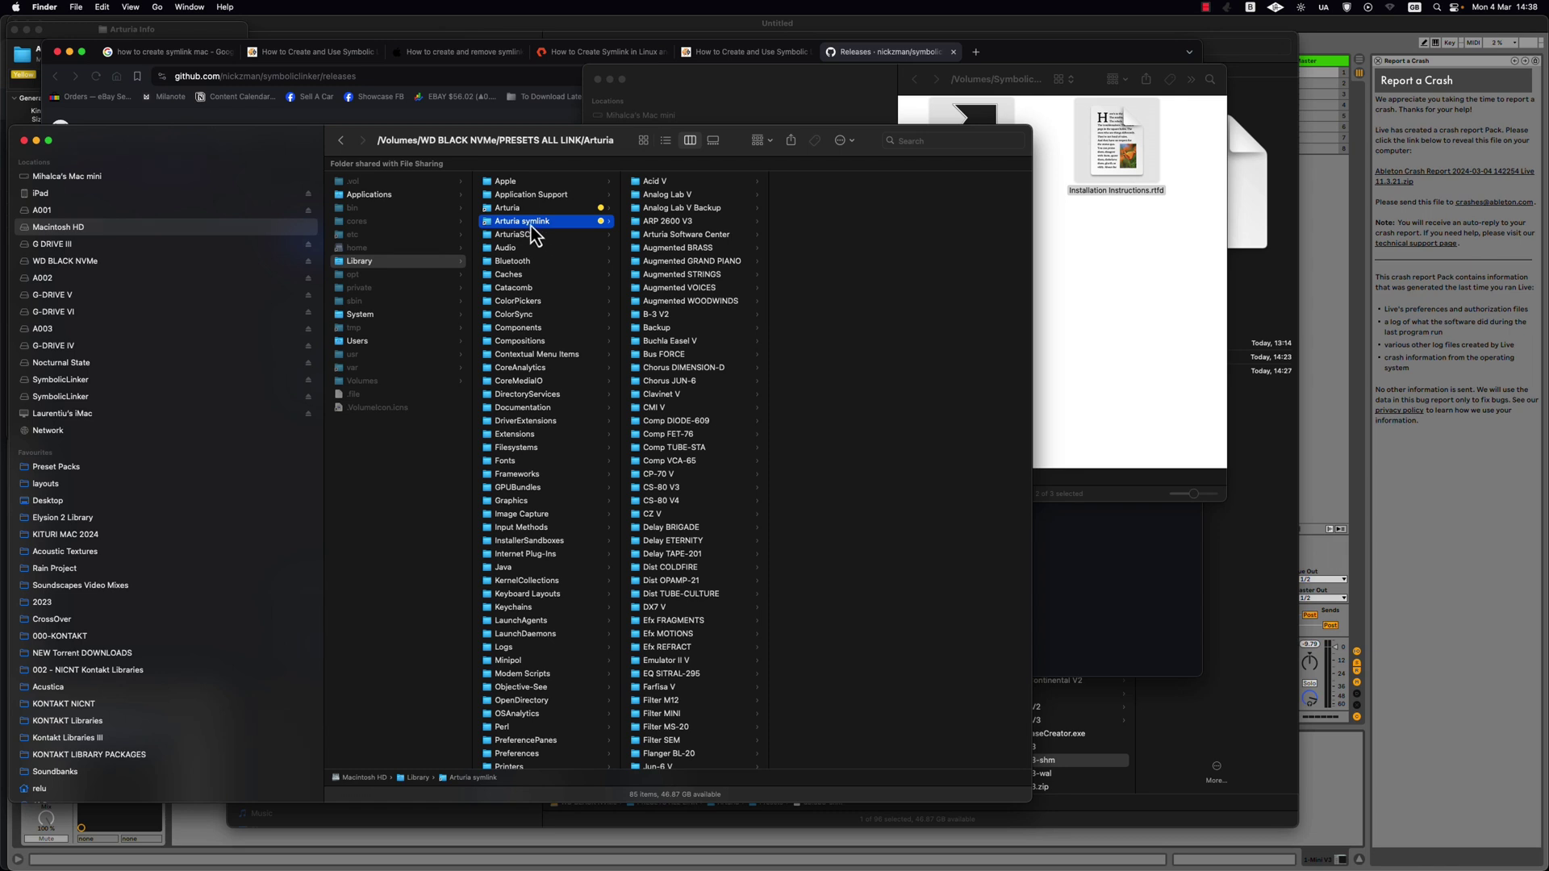
{"action": "left_click", "coordinate": [524, 221]}
Step: Move 'Arturia symlink' from Library to the Bin, confirming with the account password
{"action": "right_click", "coordinate": [516, 223]}
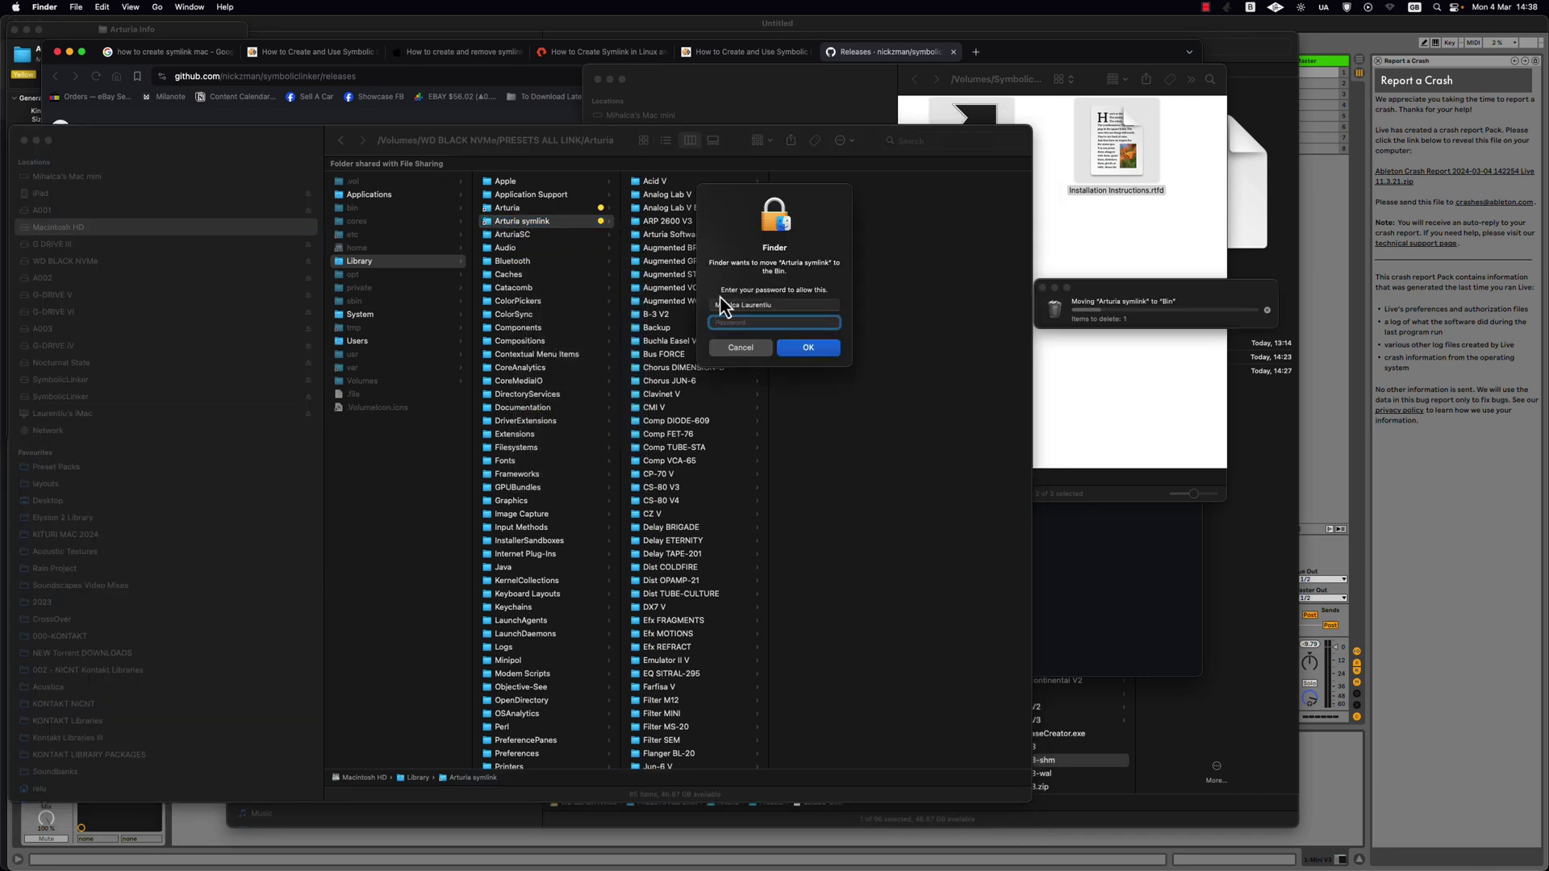
{"action": "type", "text": "••"}
{"action": "key", "text": "Return"}
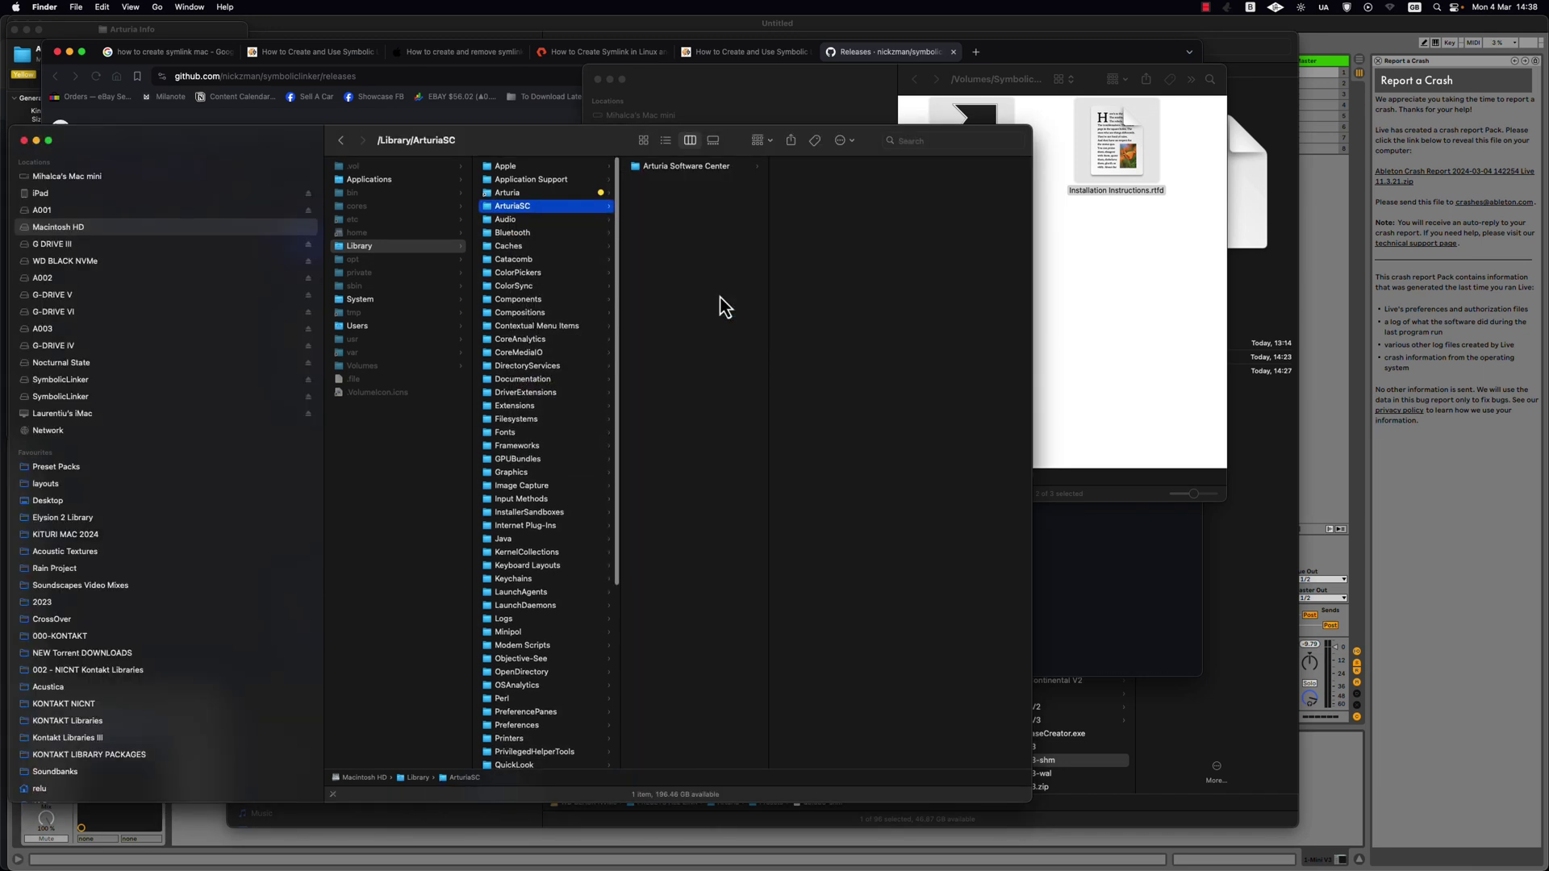
Step: Browse Library's Arturia folder and use Show Original to reveal the WD BLACK NVMe presets
{"action": "left_click", "coordinate": [529, 194]}
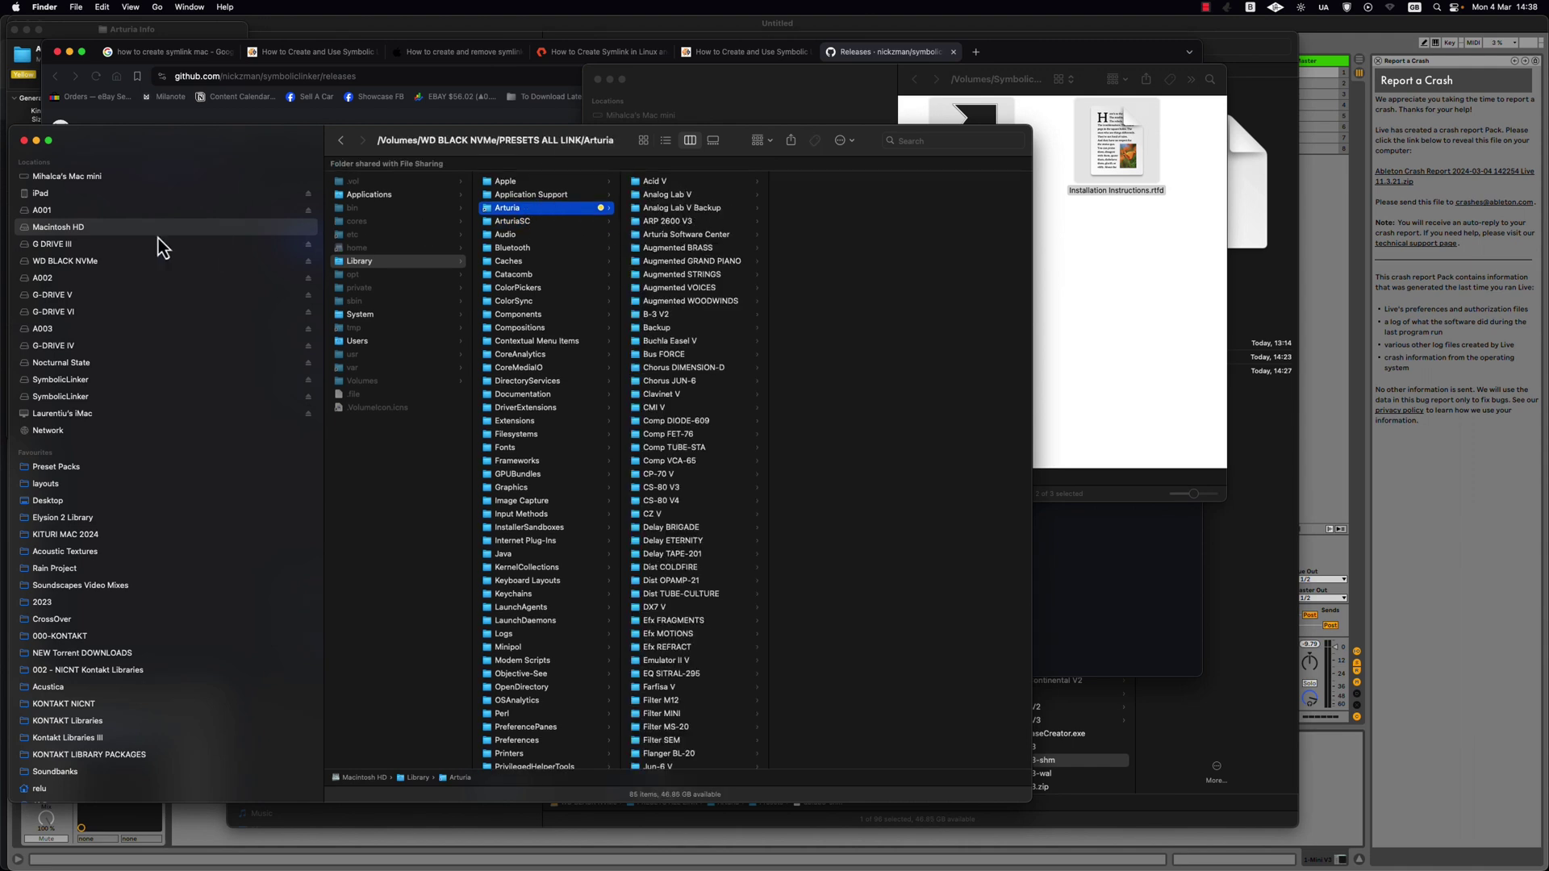
{"action": "left_click", "coordinate": [670, 235]}
{"action": "right_click", "coordinate": [541, 212]}
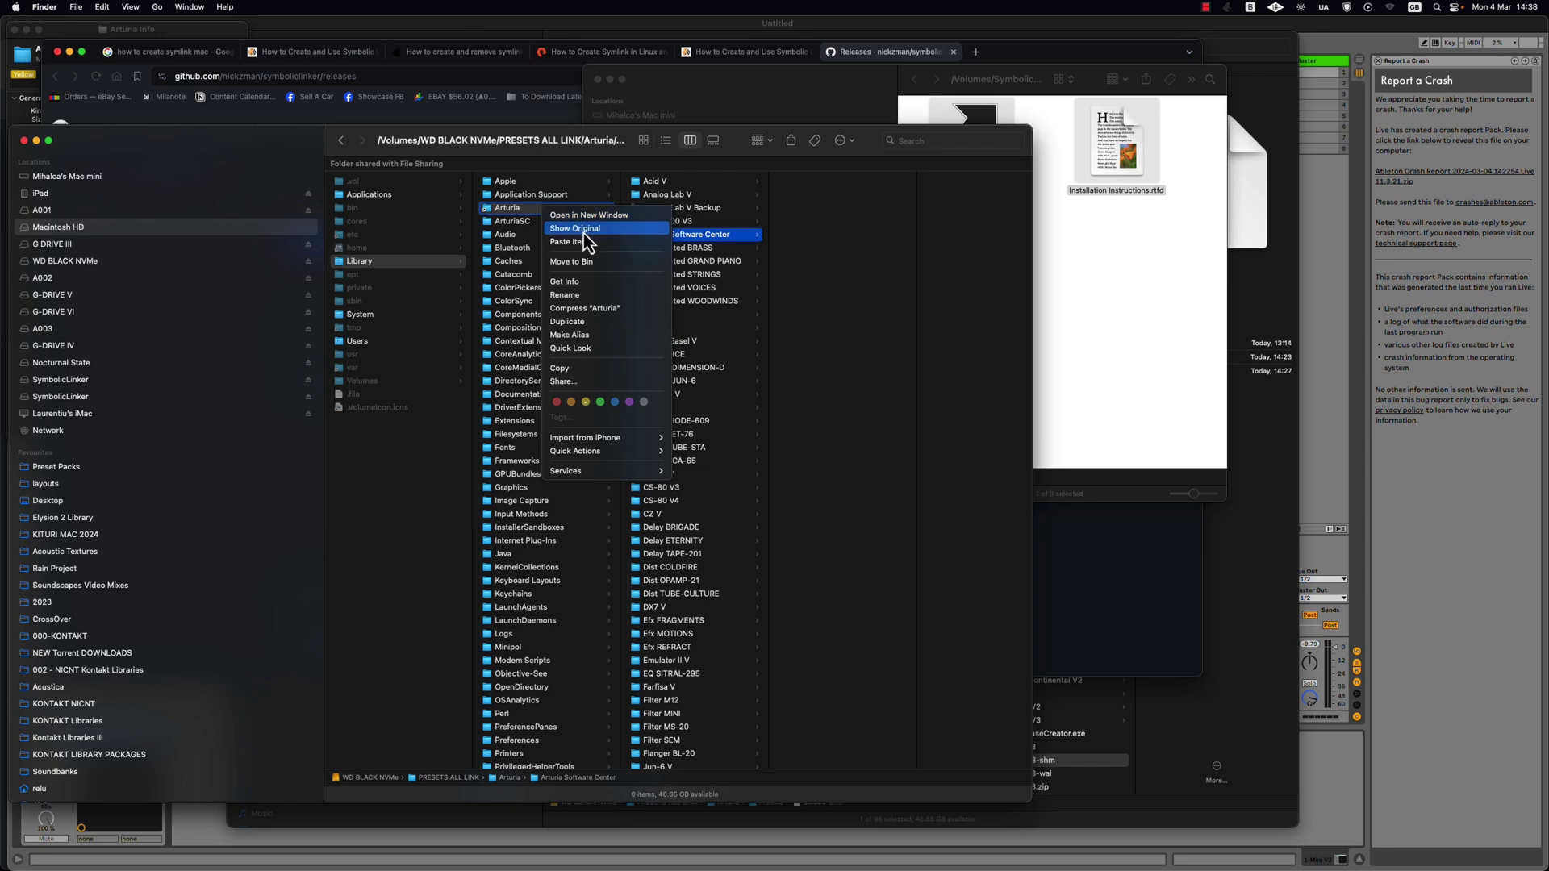
{"action": "left_click", "coordinate": [573, 230]}
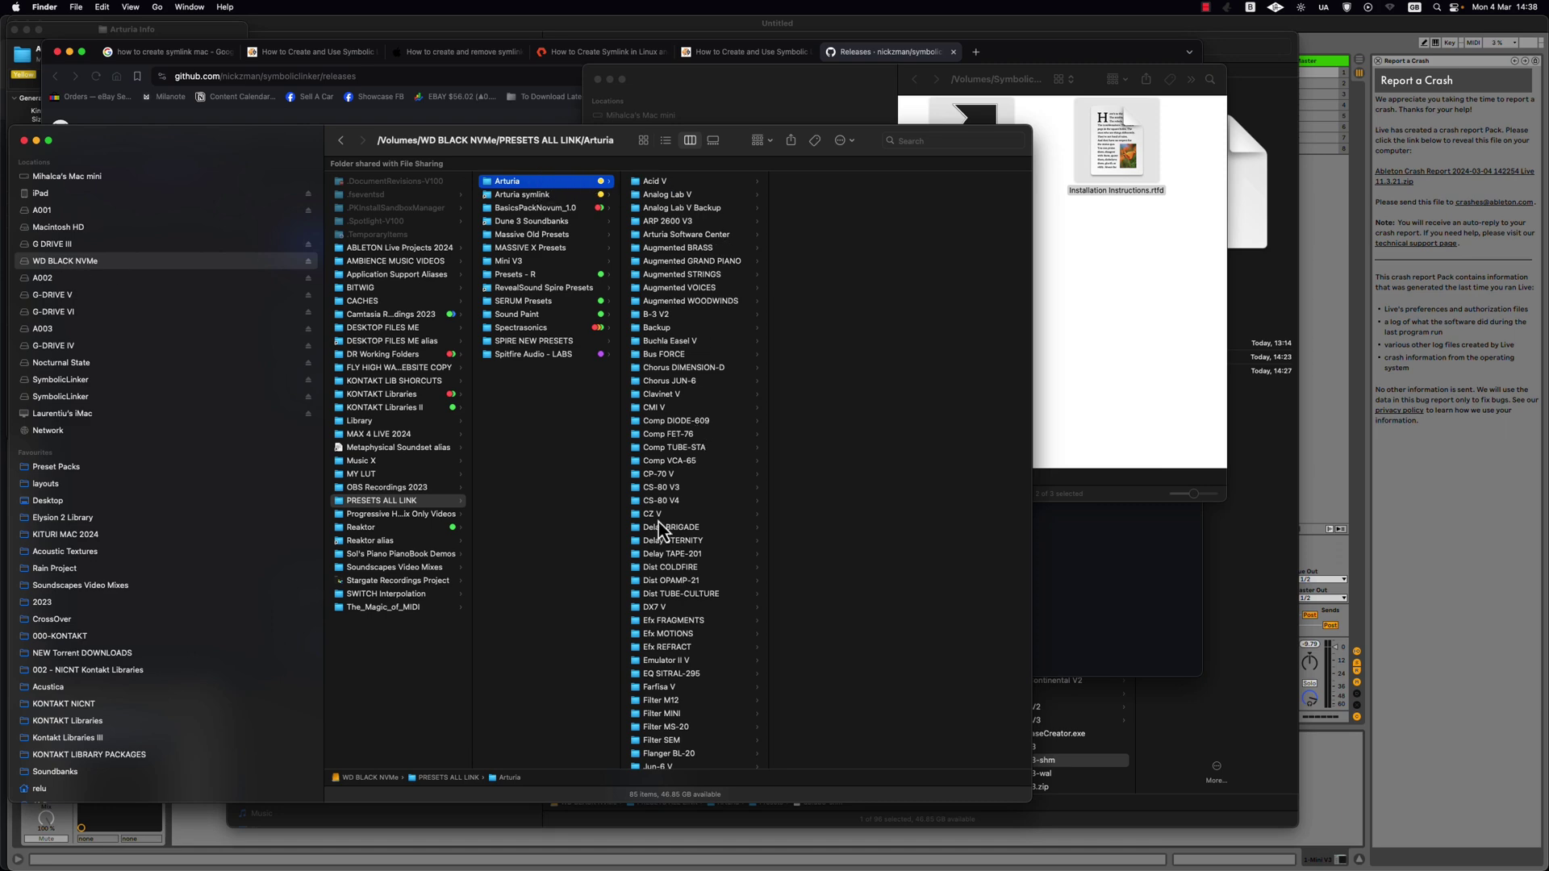
Step: Open the Arturia > Presets folder on WD BLACK NVMe and scroll down to the db.db3 files
{"action": "scroll", "coordinate": [690, 502], "scroll_direction": "down", "scroll_amount": 10}
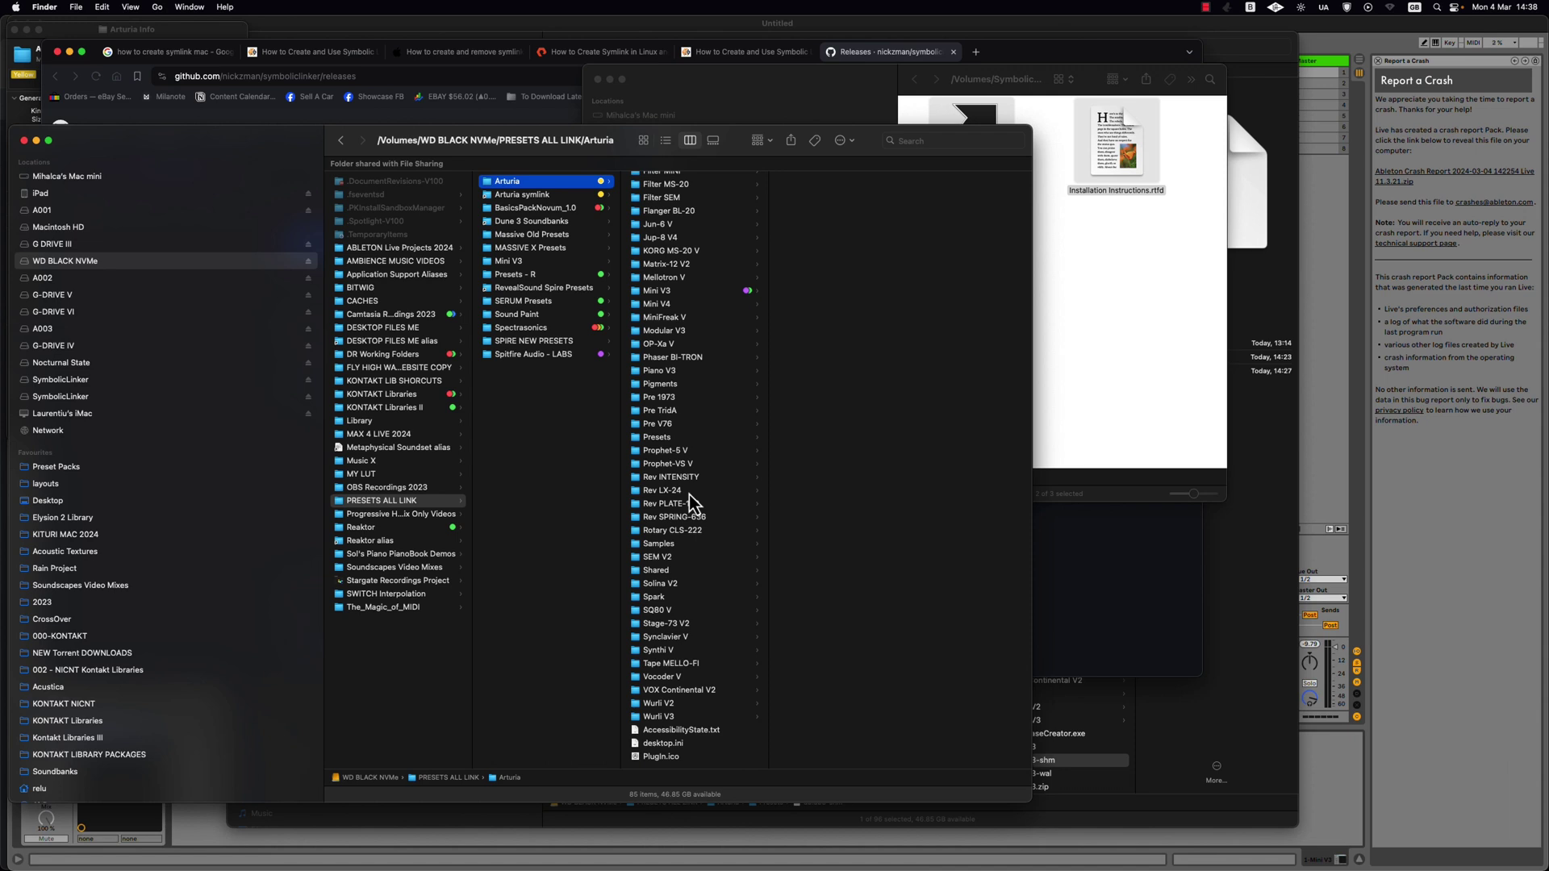
{"action": "left_click", "coordinate": [679, 440]}
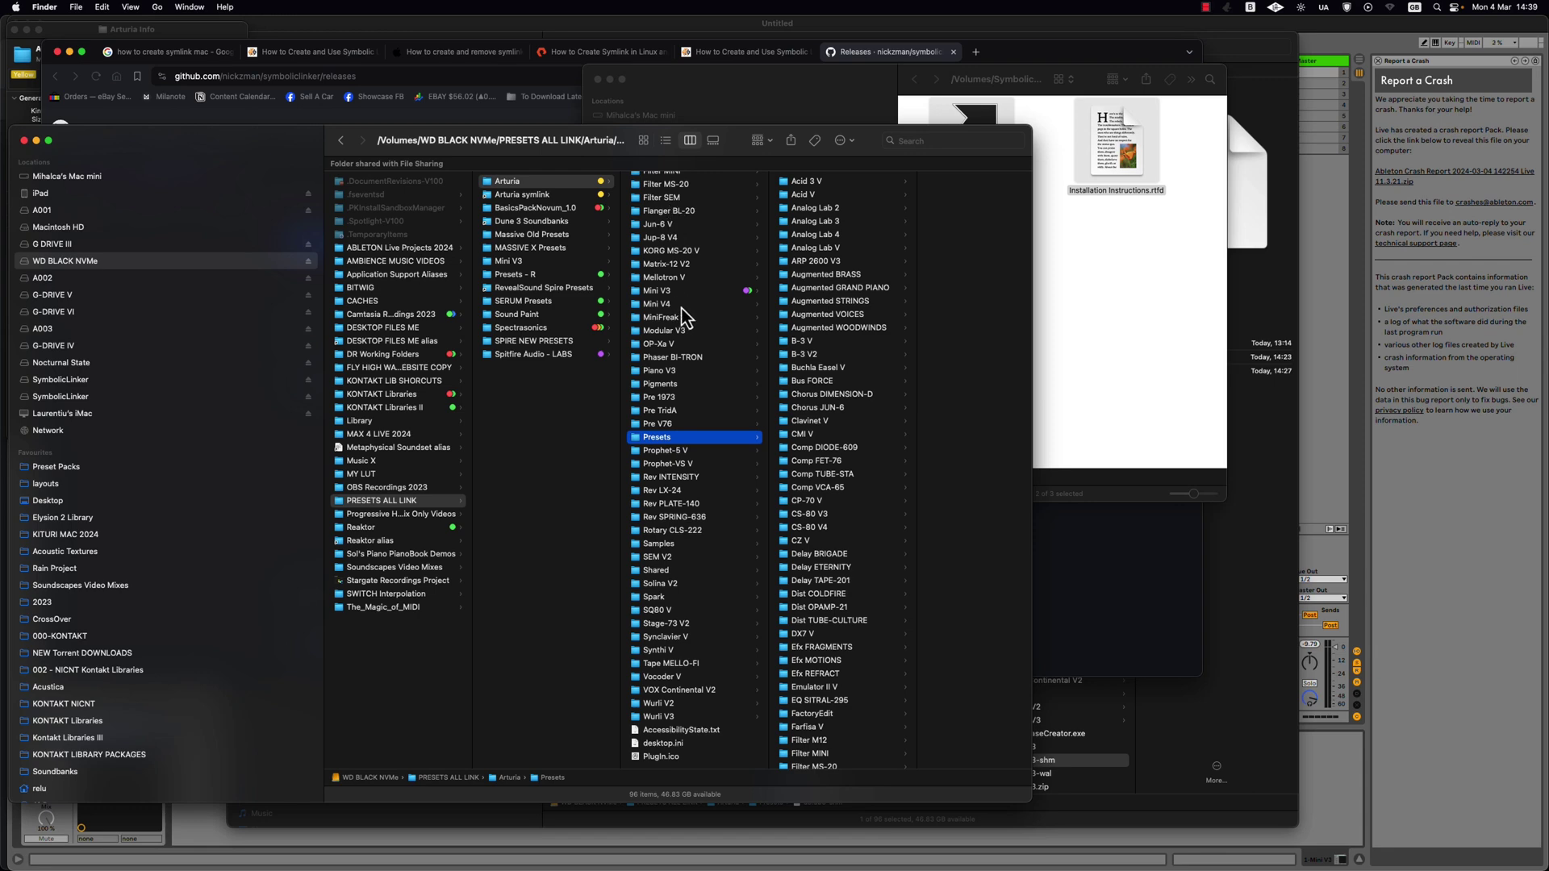
{"action": "scroll", "coordinate": [690, 283], "scroll_direction": "up", "scroll_amount": 10}
{"action": "scroll", "coordinate": [695, 265], "scroll_direction": "down", "scroll_amount": 10}
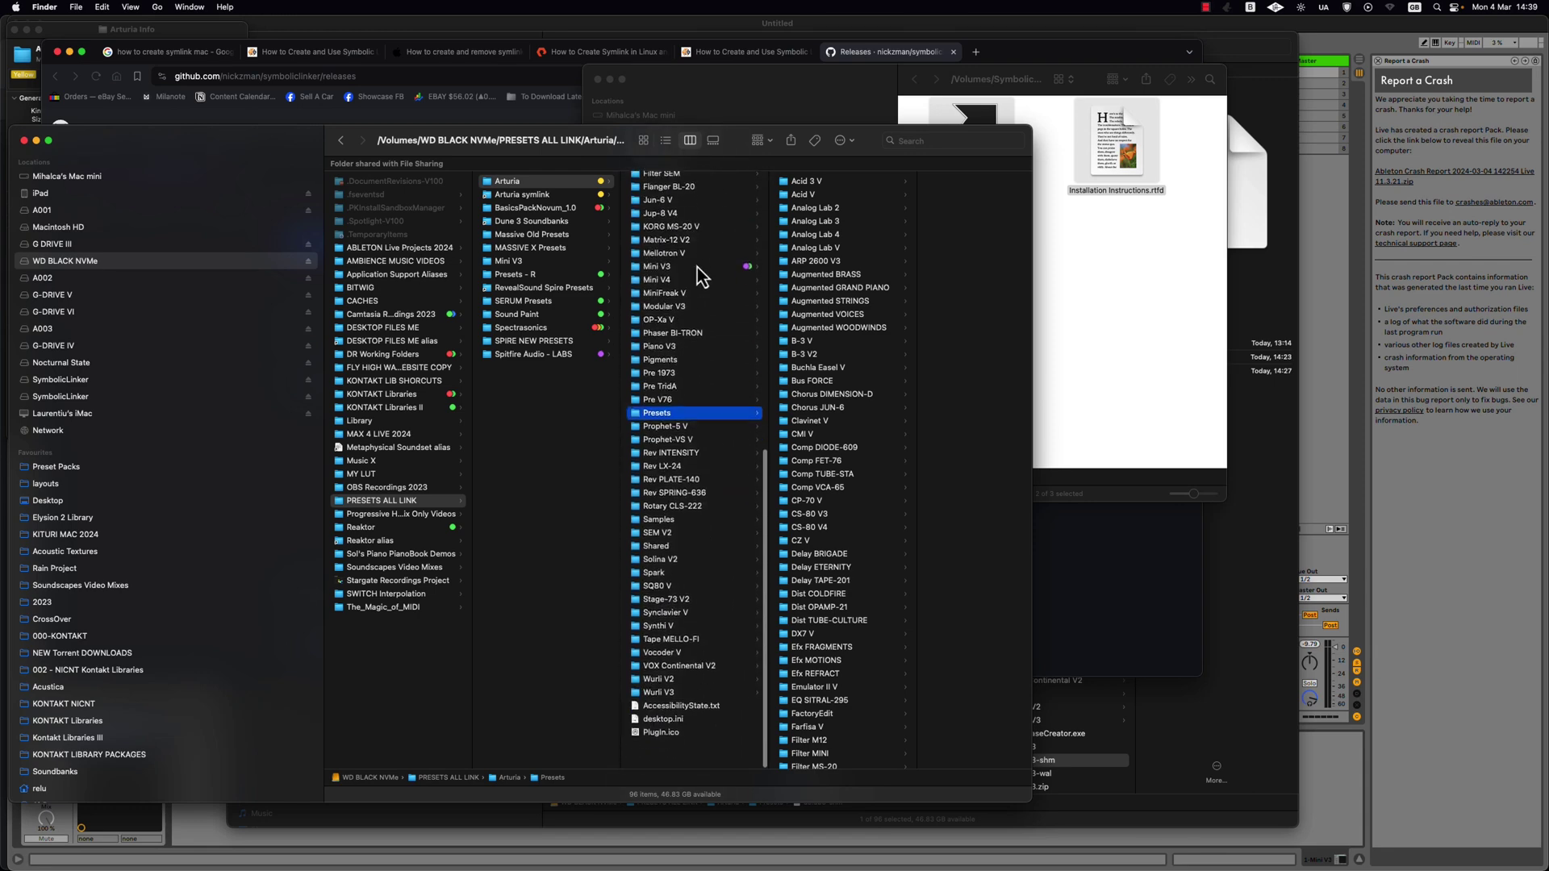
{"action": "scroll", "coordinate": [696, 323], "scroll_direction": "down", "scroll_amount": 3}
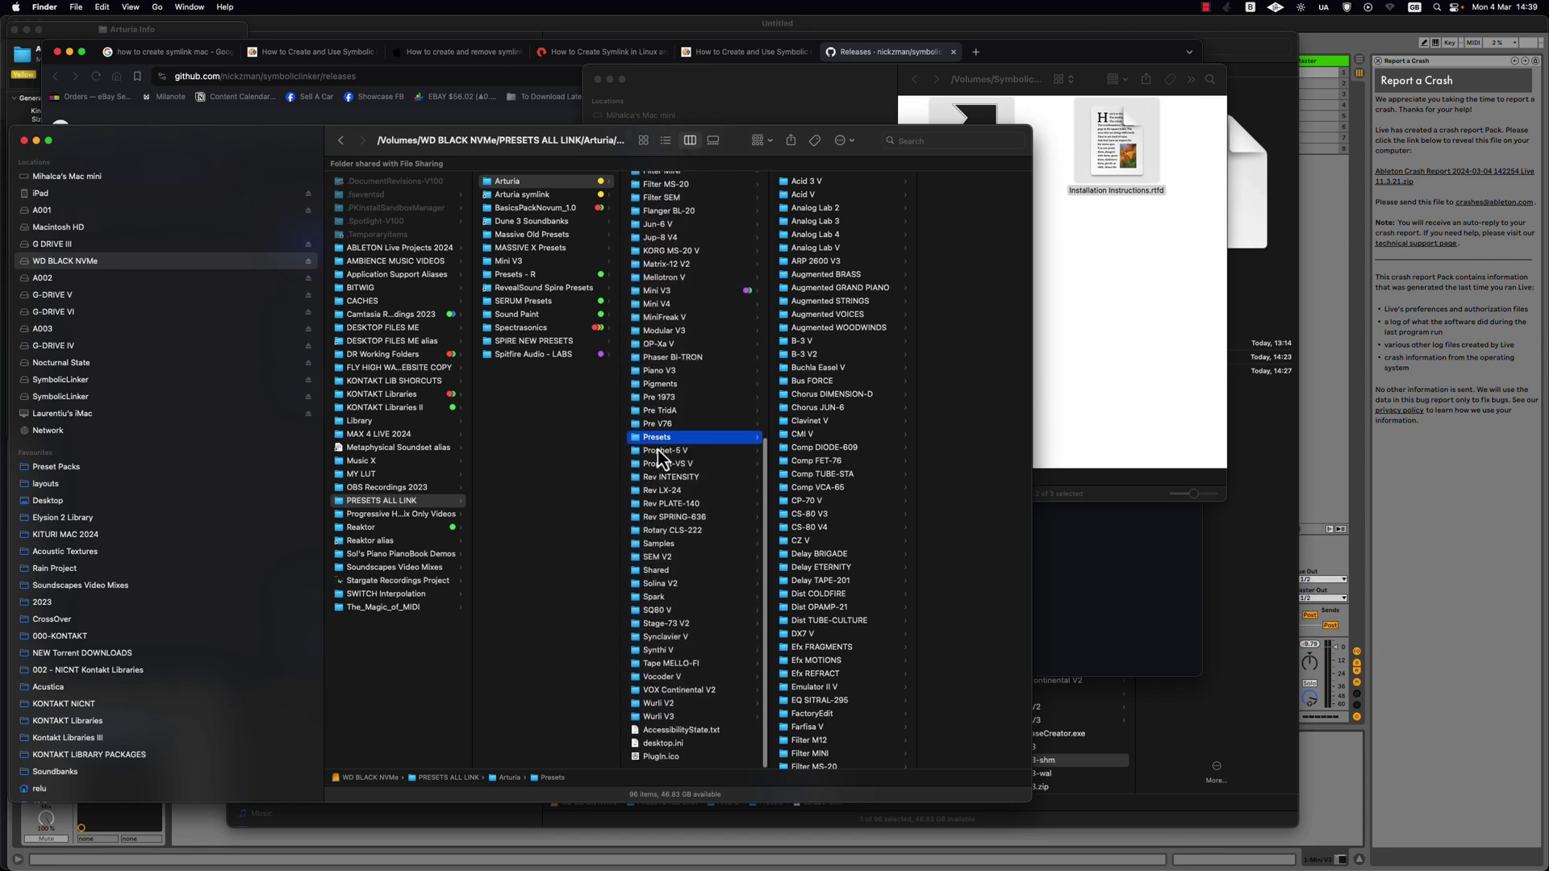
{"action": "scroll", "coordinate": [819, 526], "scroll_direction": "down", "scroll_amount": 10}
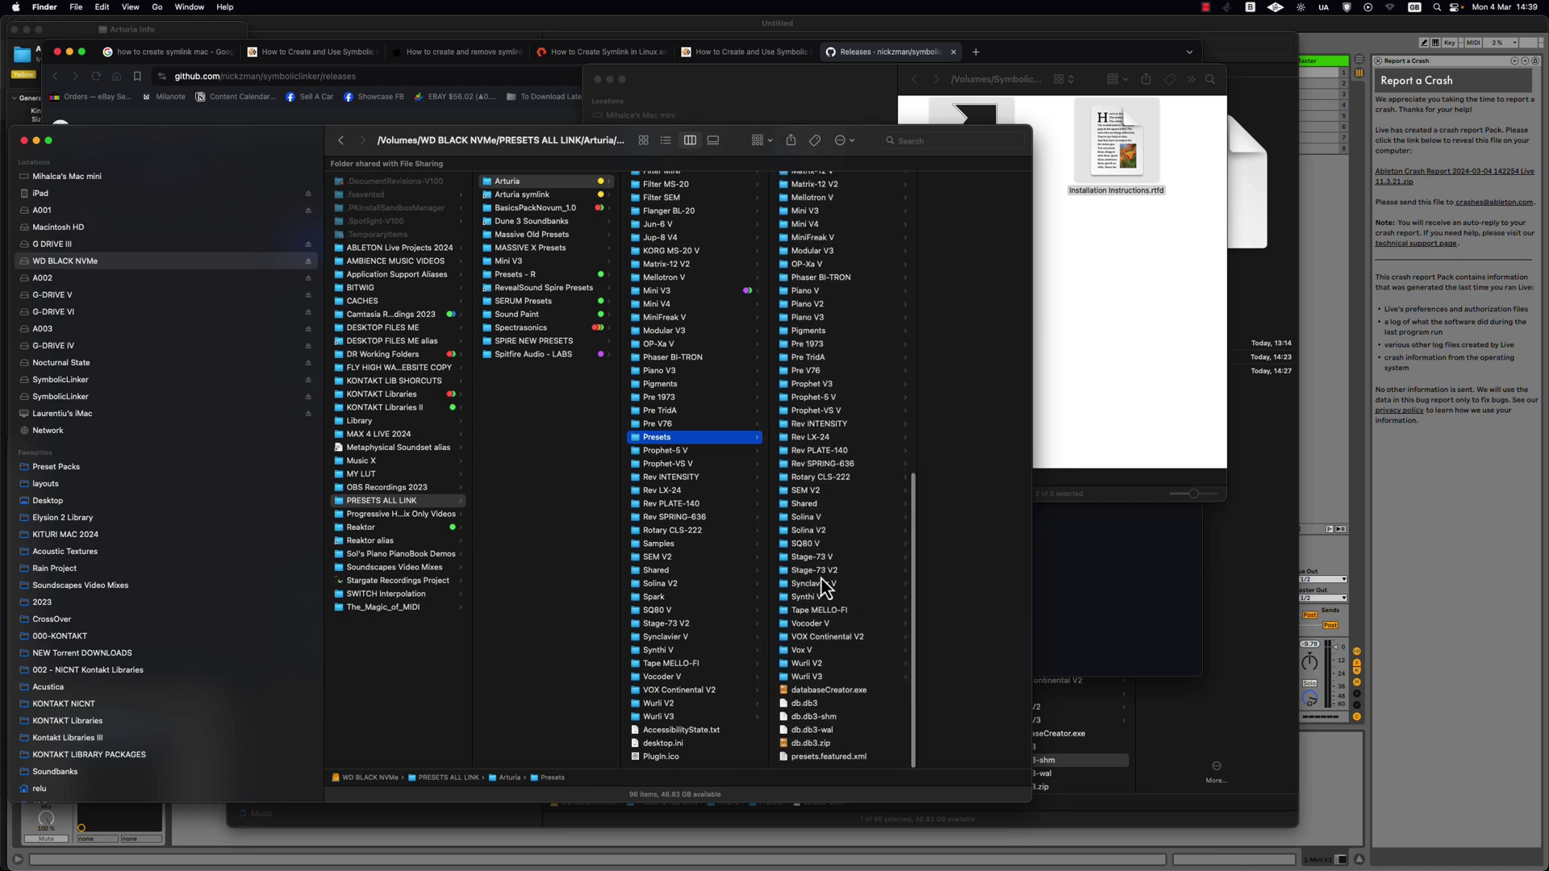
Step: Zip db.db3 into a db.db3.zip backup, then move the original db.db3 to the Bin
{"action": "right_click", "coordinate": [806, 708]}
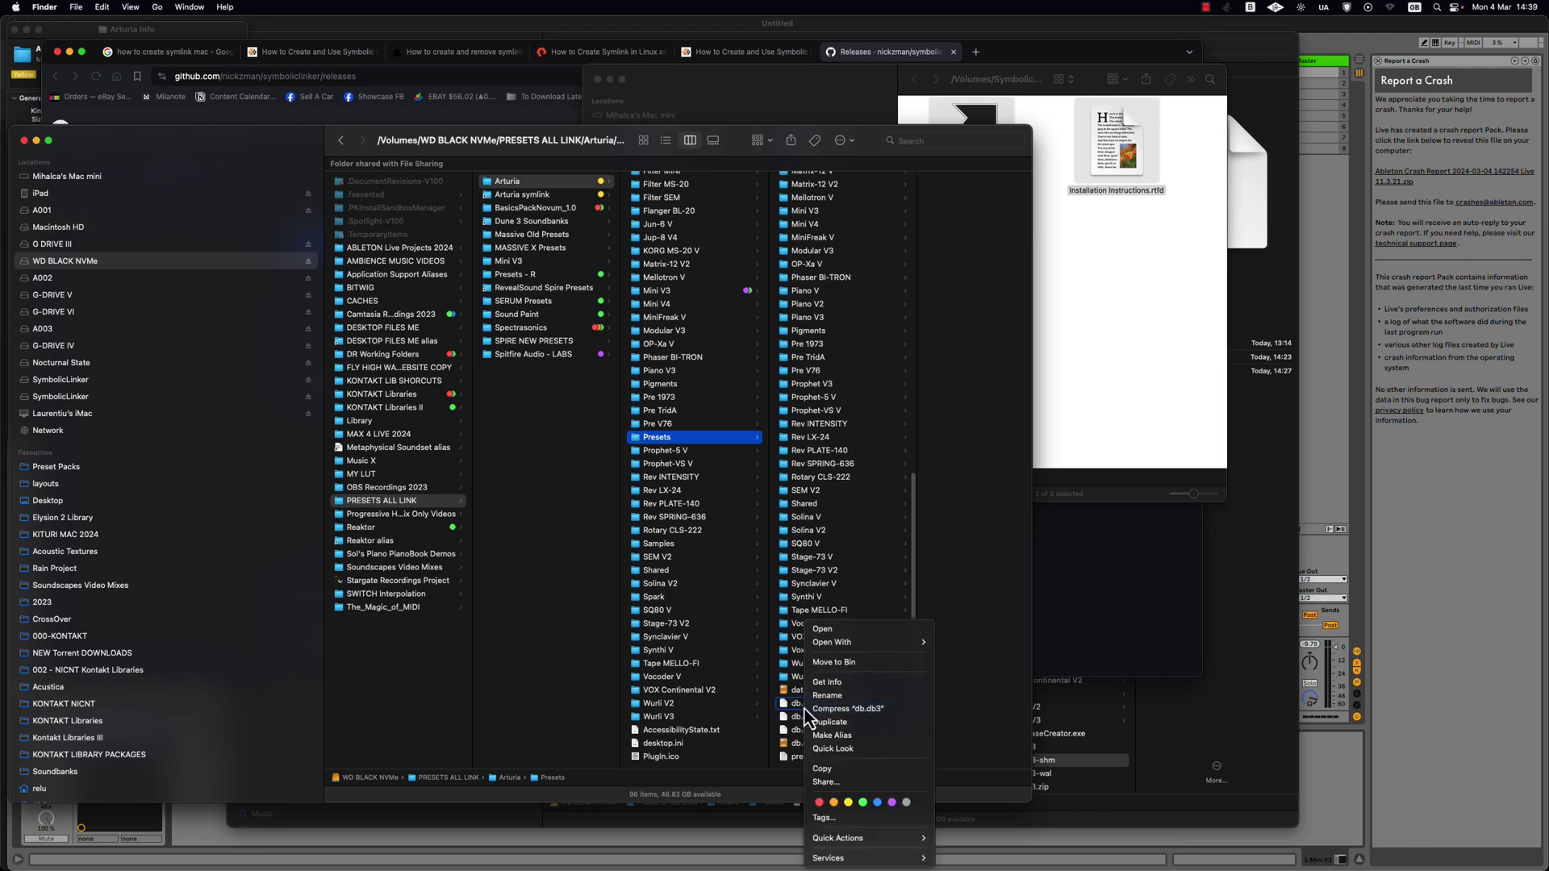
{"action": "left_click", "coordinate": [860, 710]}
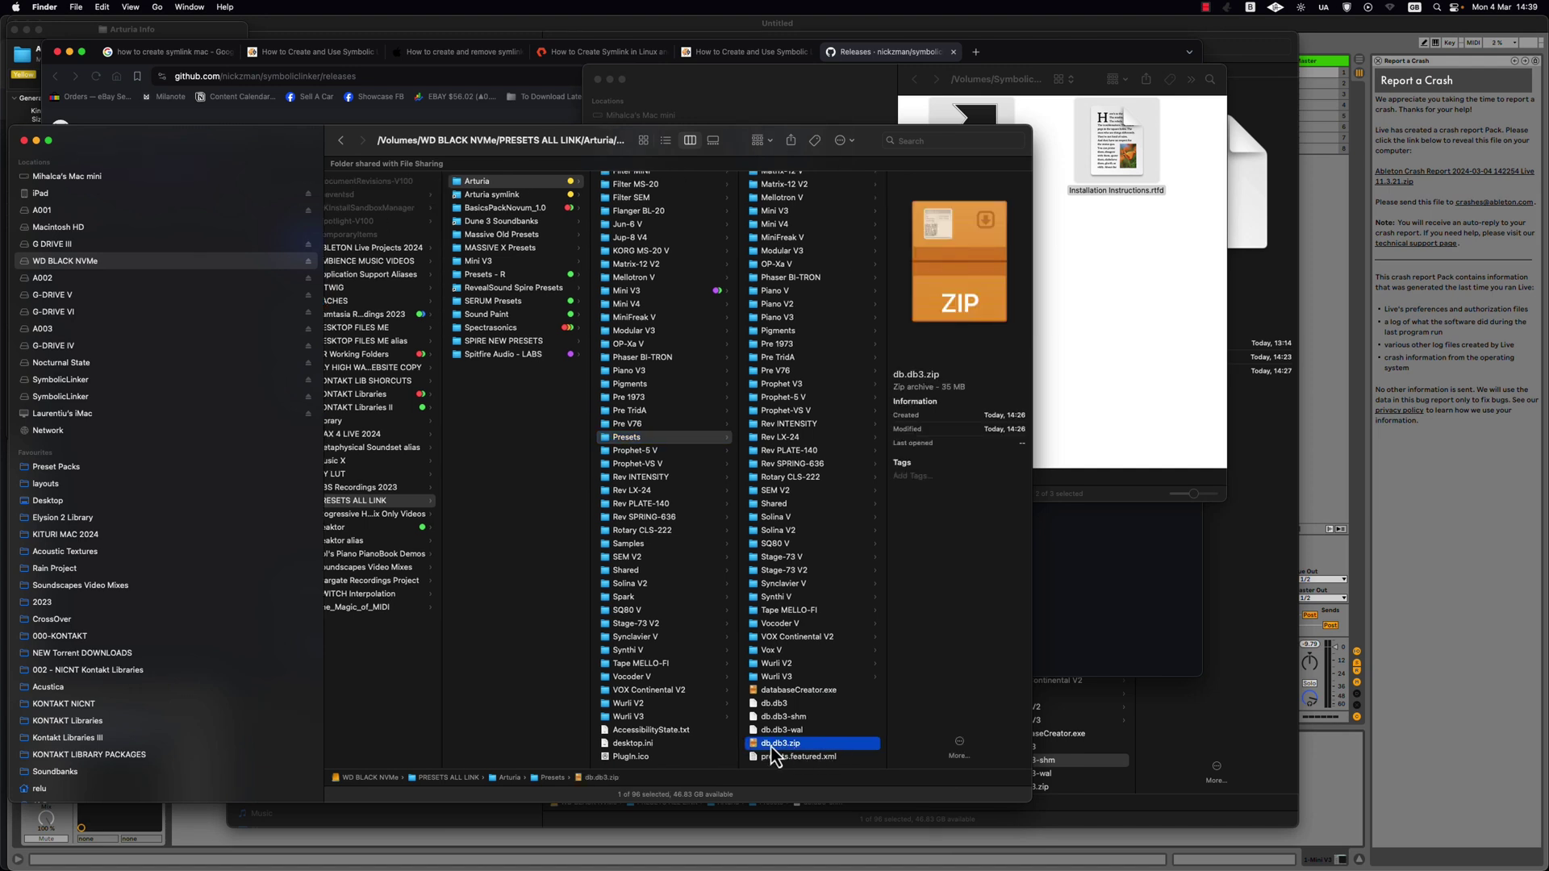
{"action": "right_click", "coordinate": [772, 705]}
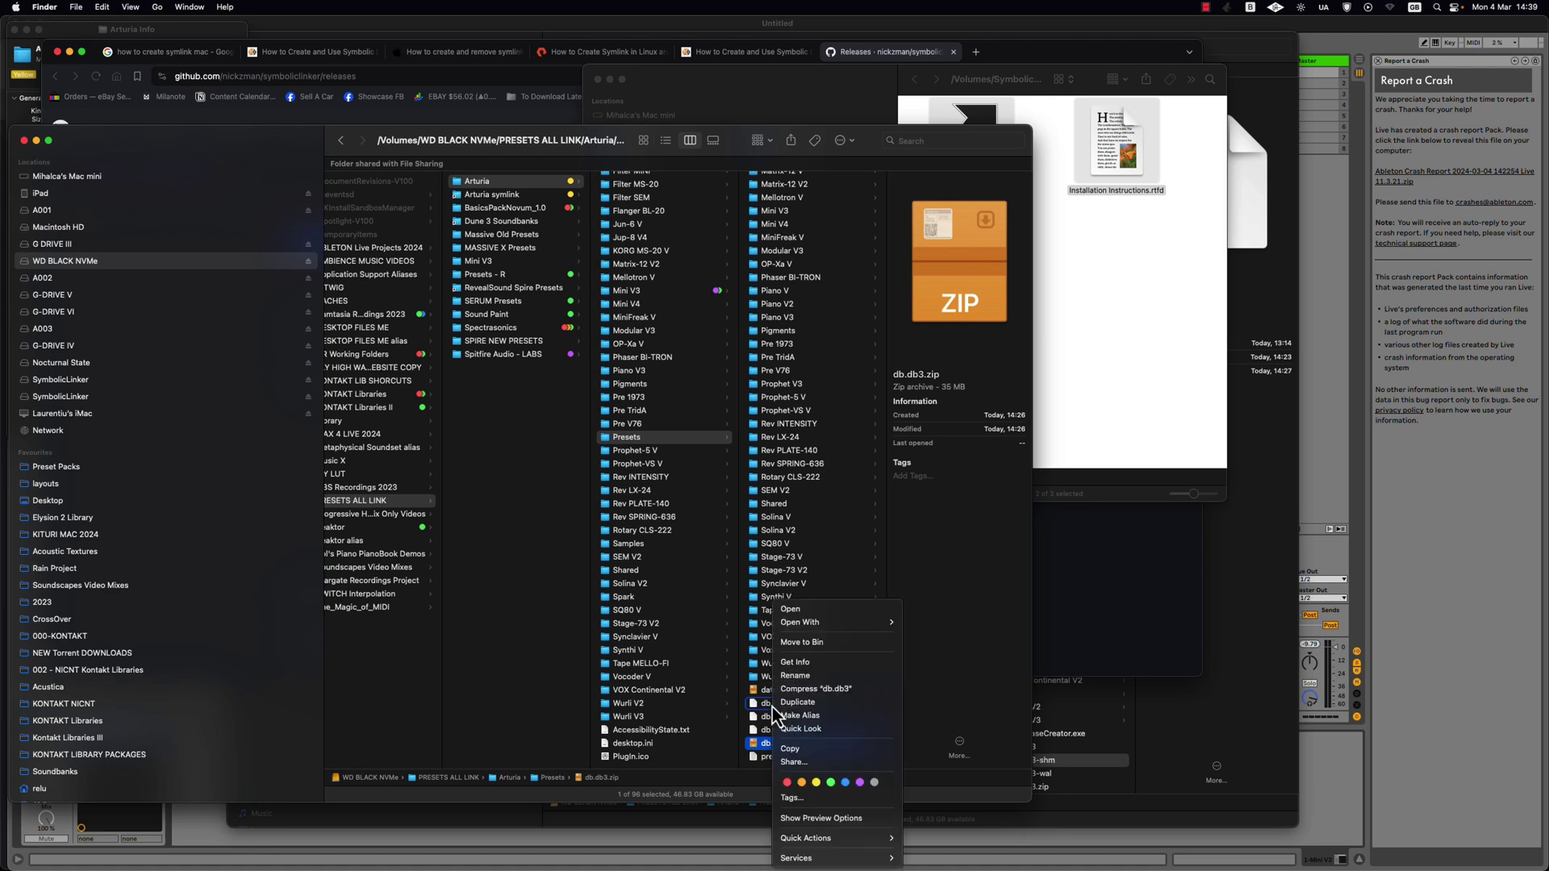
{"action": "left_click", "coordinate": [837, 645]}
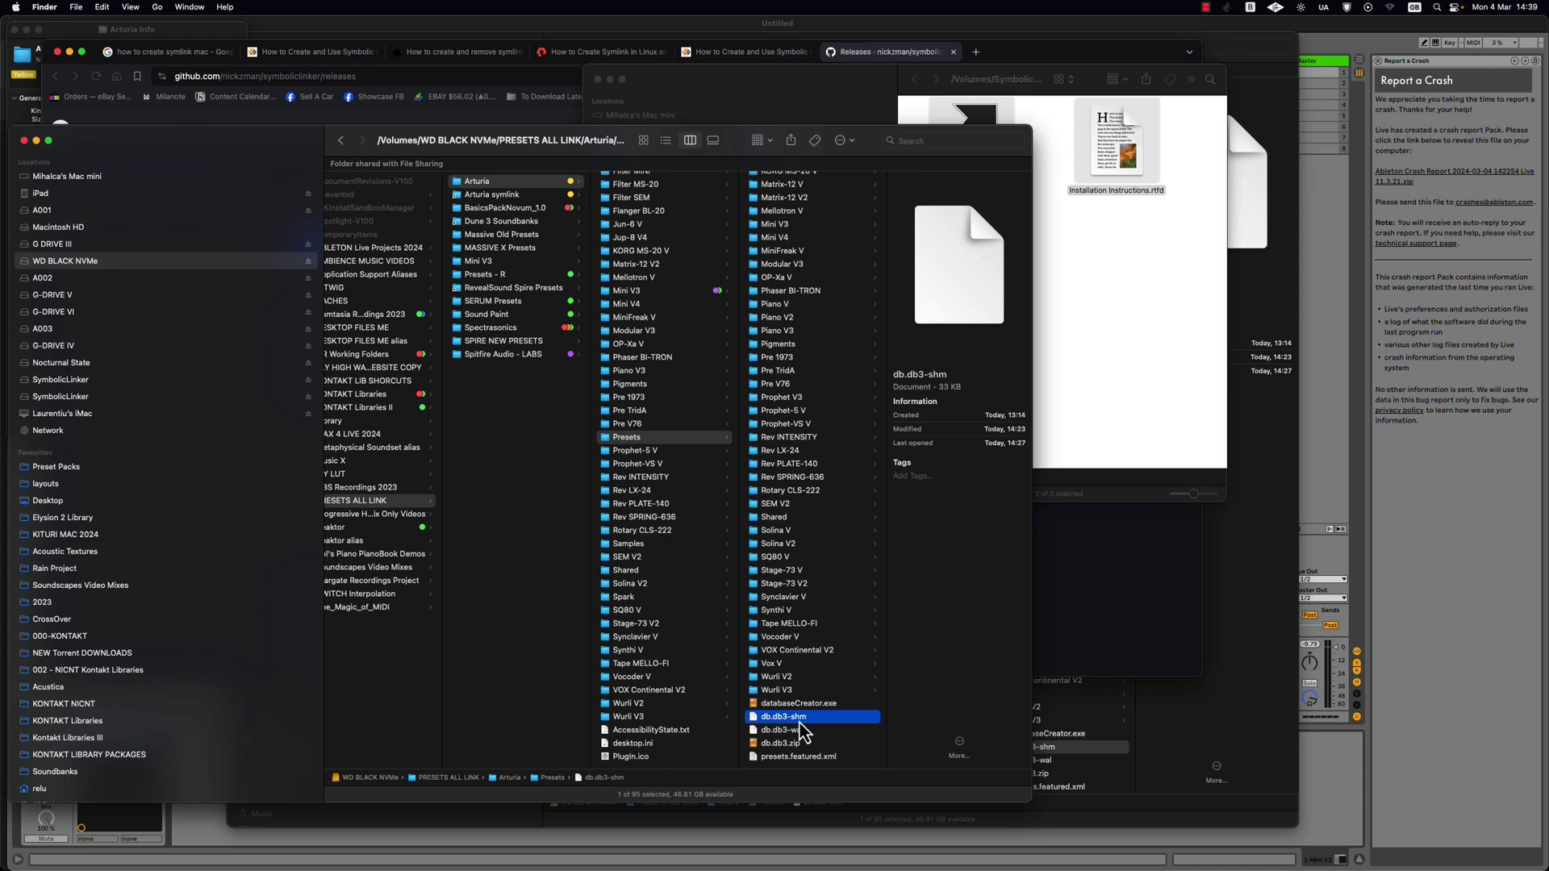
Step: Move the Mini V window right and step through the duplicate 01 Groove Bass presets
{"action": "left_click", "coordinate": [158, 839]}
{"action": "scroll", "coordinate": [292, 339], "scroll_direction": "down", "scroll_amount": 4}
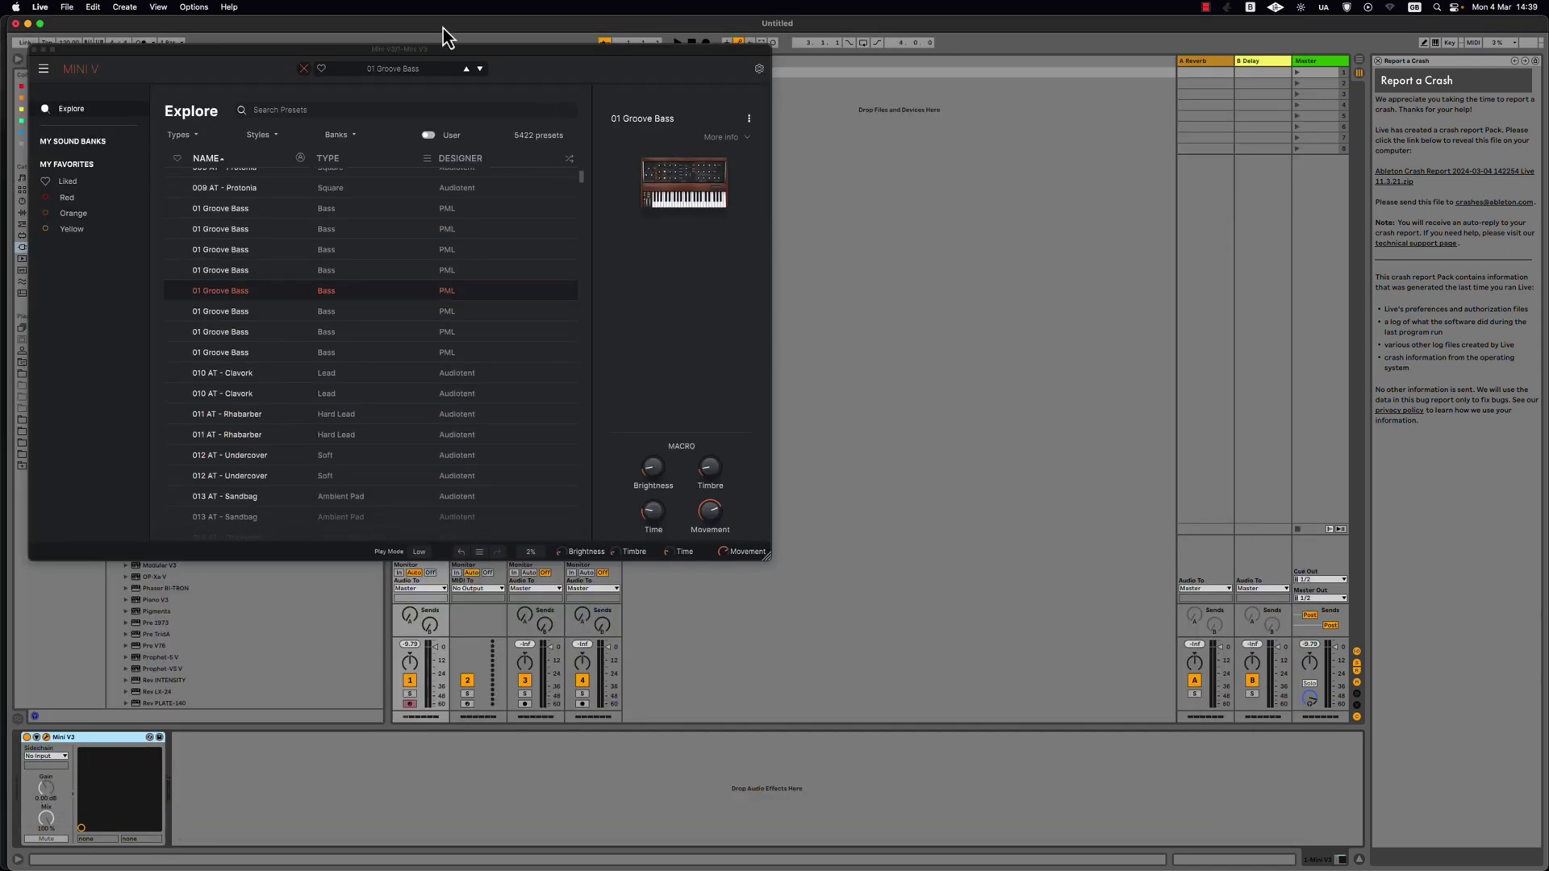
{"action": "left_click_drag", "start_coordinate": [445, 55], "coordinate": [737, 62]}
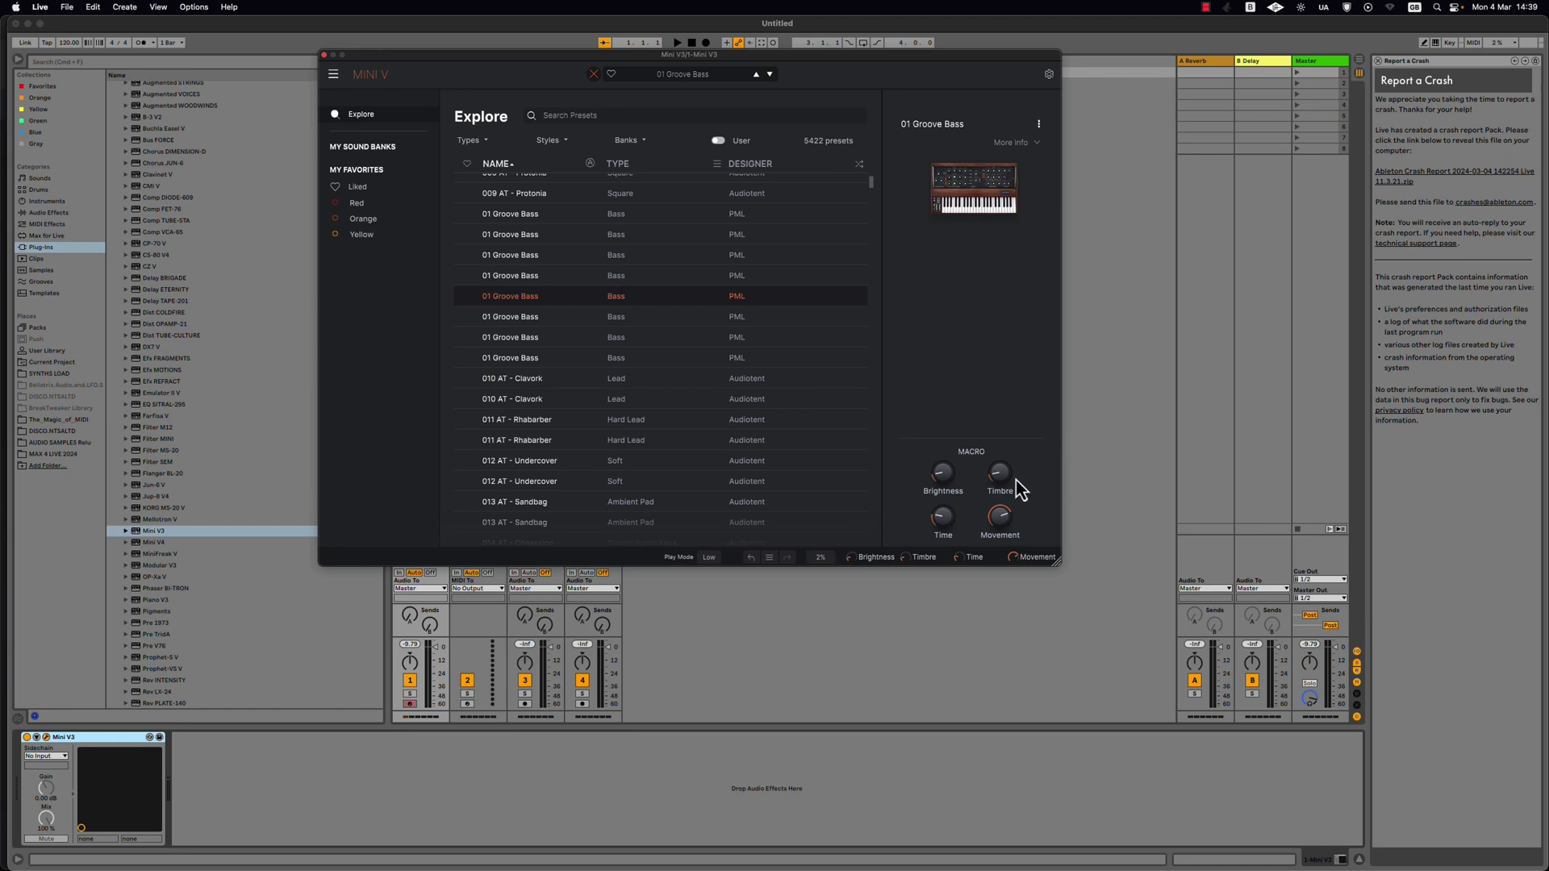
{"action": "scroll", "coordinate": [615, 317], "scroll_direction": "up", "scroll_amount": 3}
{"action": "scroll", "coordinate": [564, 291], "scroll_direction": "down", "scroll_amount": 2}
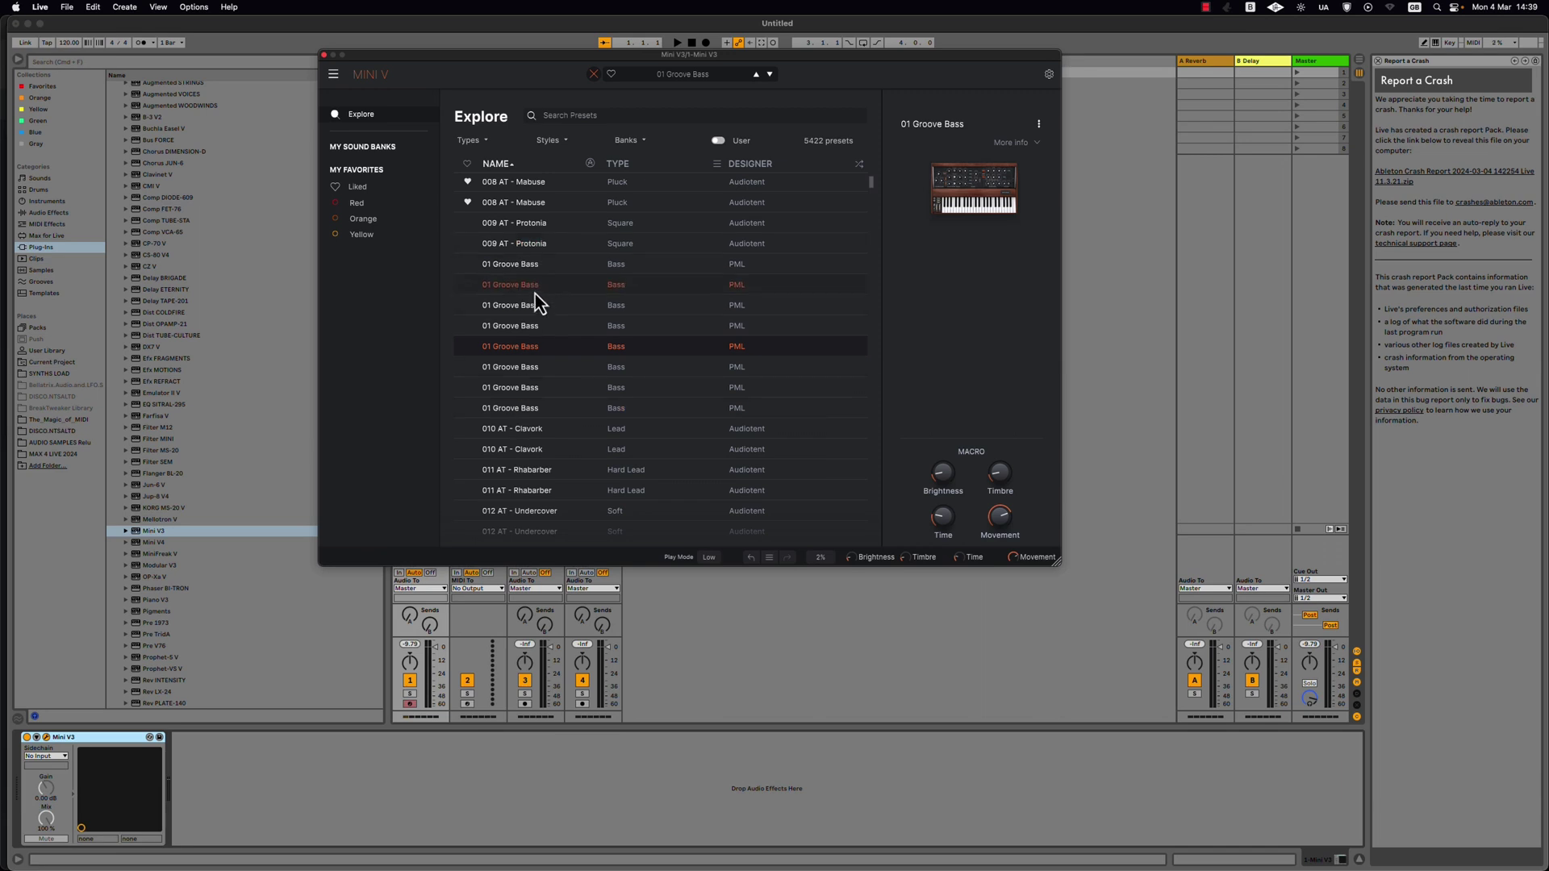
{"action": "key", "text": "Down"}
{"action": "key", "text": "Down"}
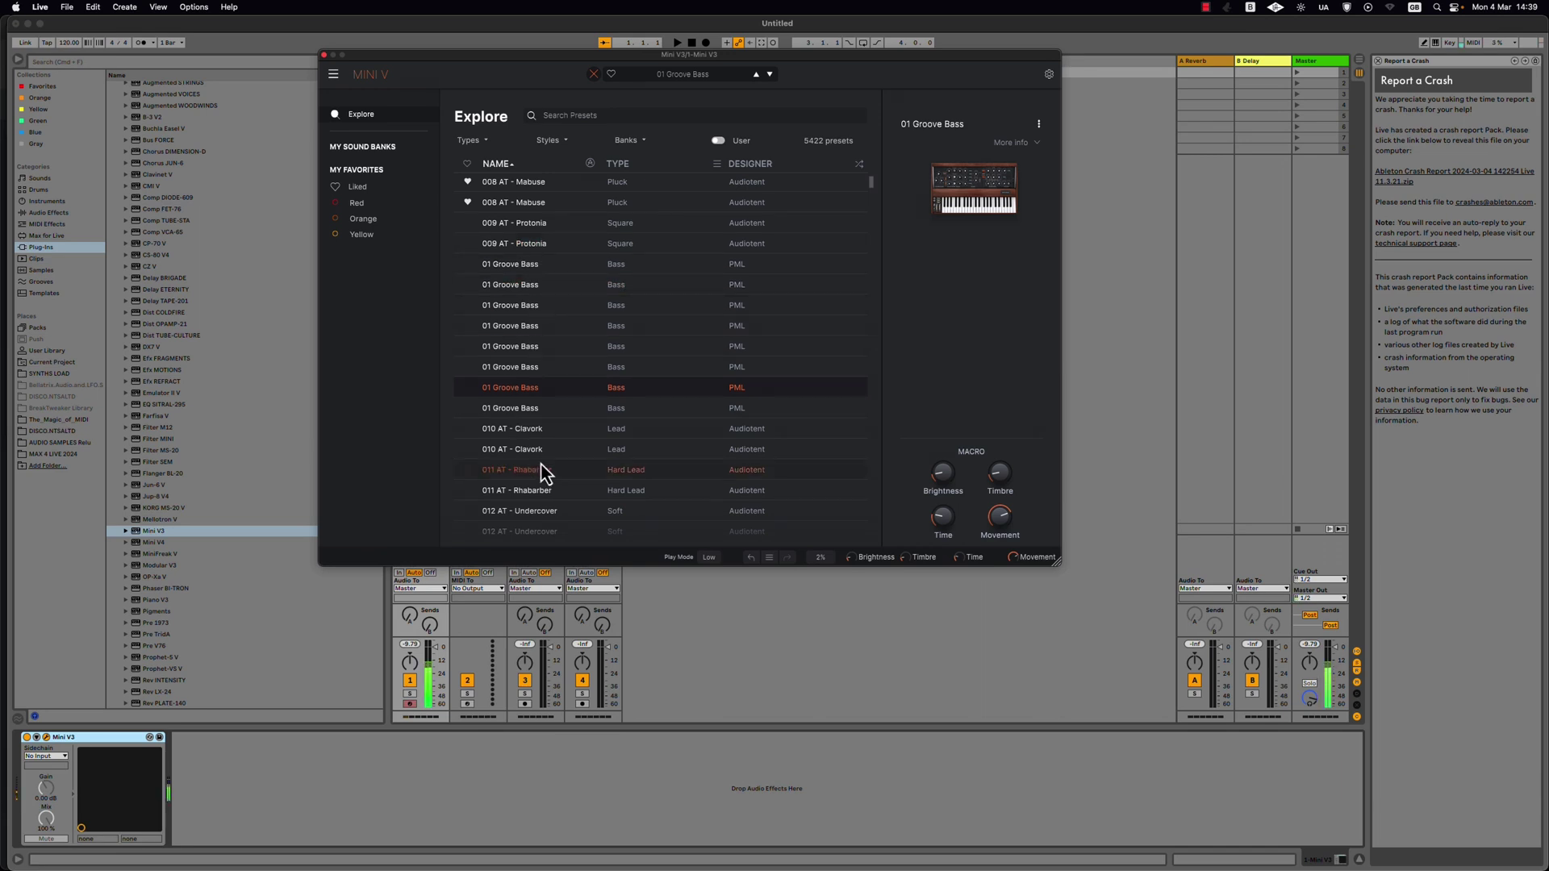
{"action": "left_click", "coordinate": [536, 408]}
{"action": "left_click", "coordinate": [531, 367]}
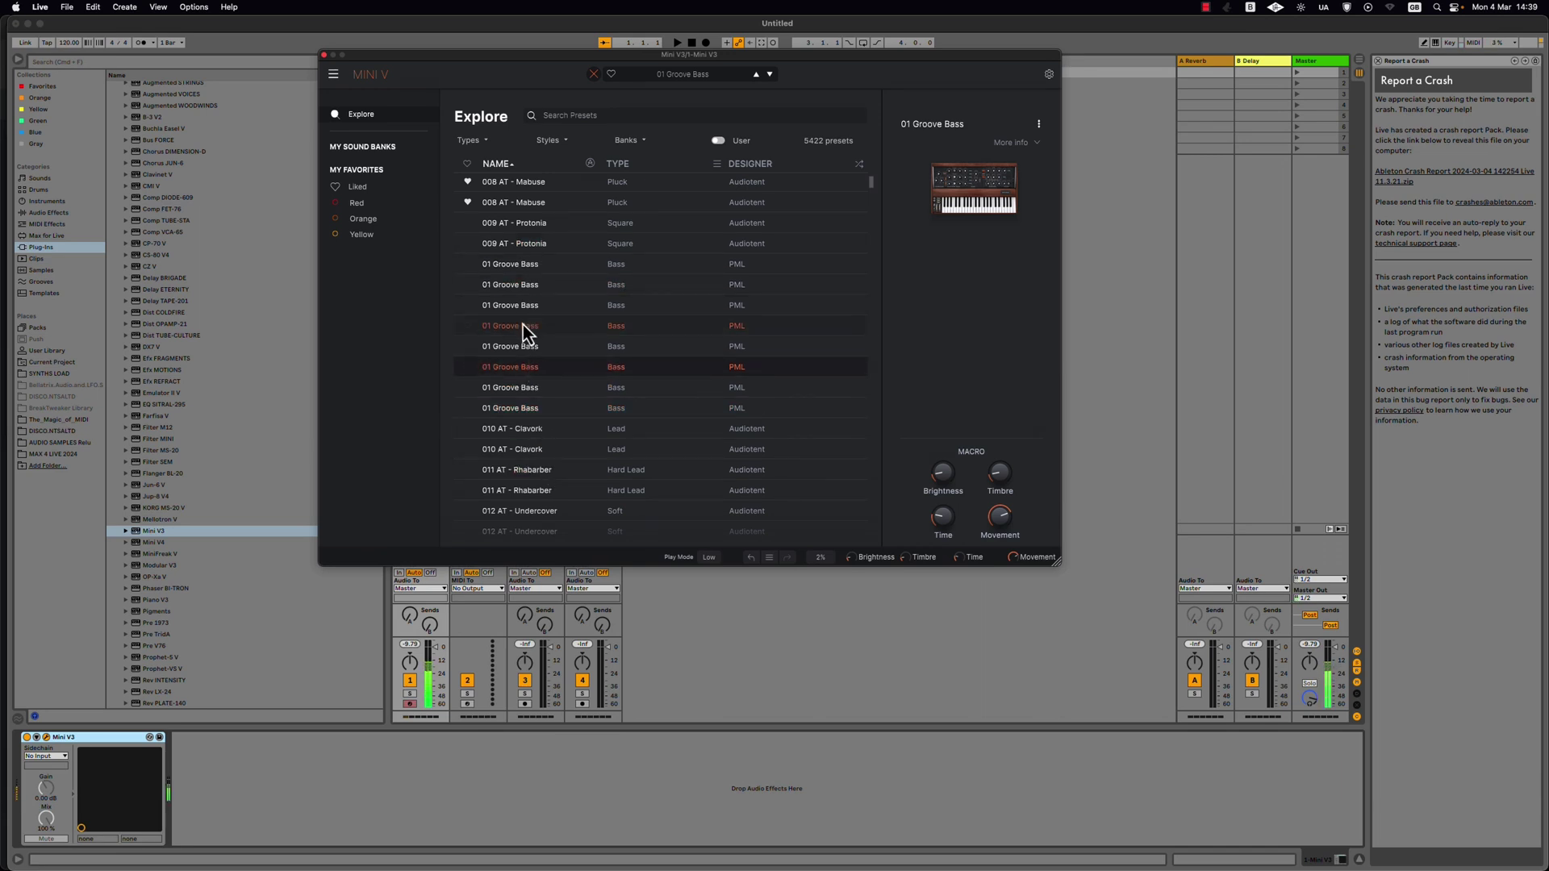
{"action": "left_click", "coordinate": [548, 325]}
{"action": "key", "text": "Down"}
{"action": "key", "text": "Down"}
Step: Load the 04 Sub preset in Mini V, then close the plugin window
{"action": "scroll", "coordinate": [593, 360], "scroll_direction": "down", "scroll_amount": 6}
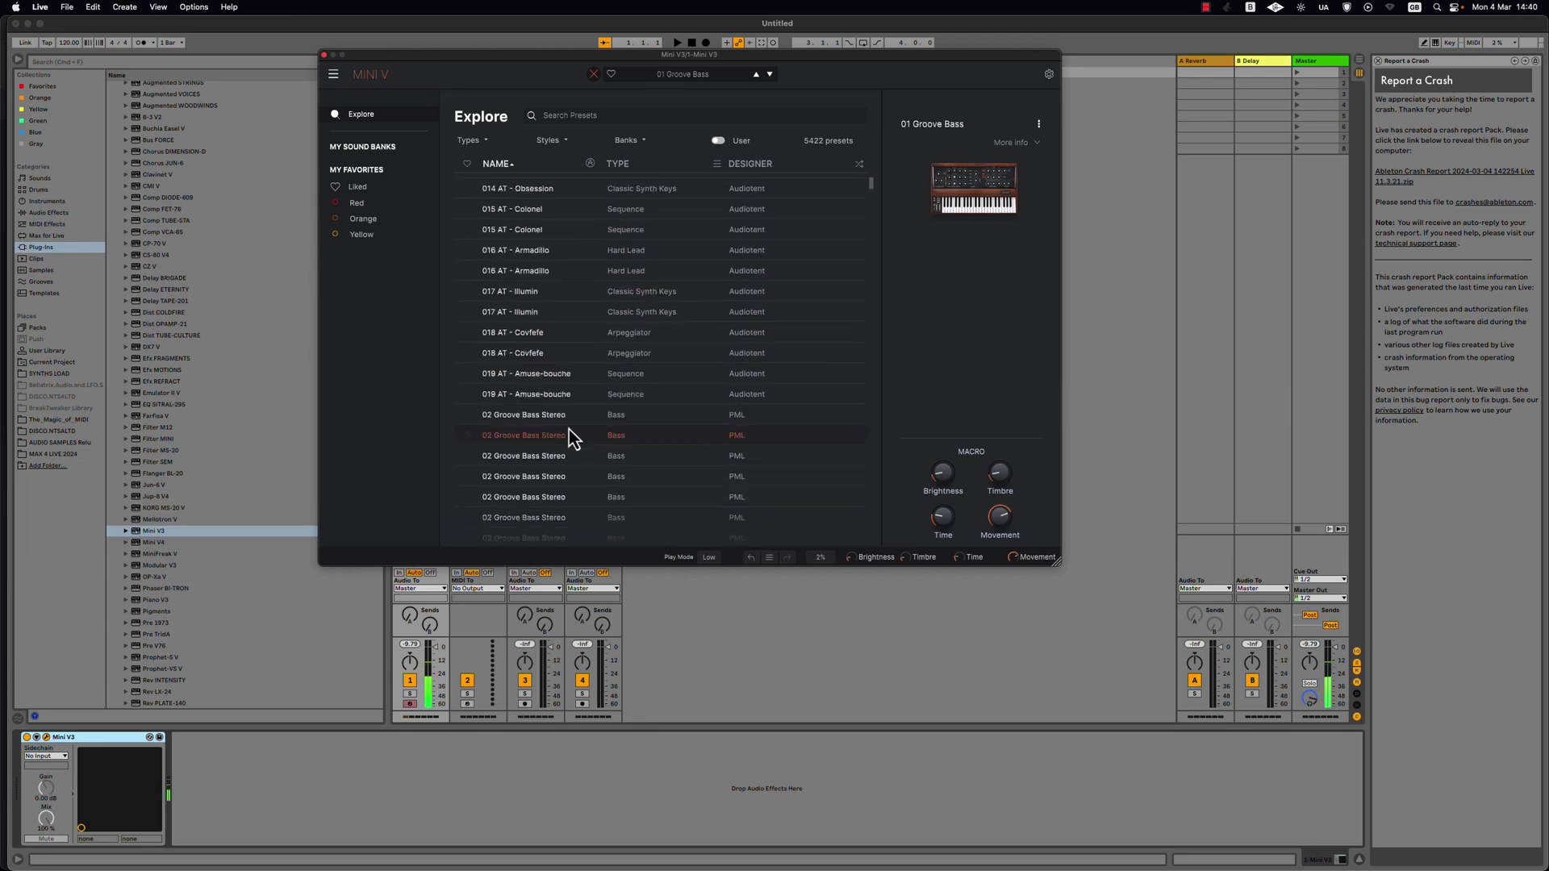
{"action": "scroll", "coordinate": [569, 436], "scroll_direction": "down", "scroll_amount": 6}
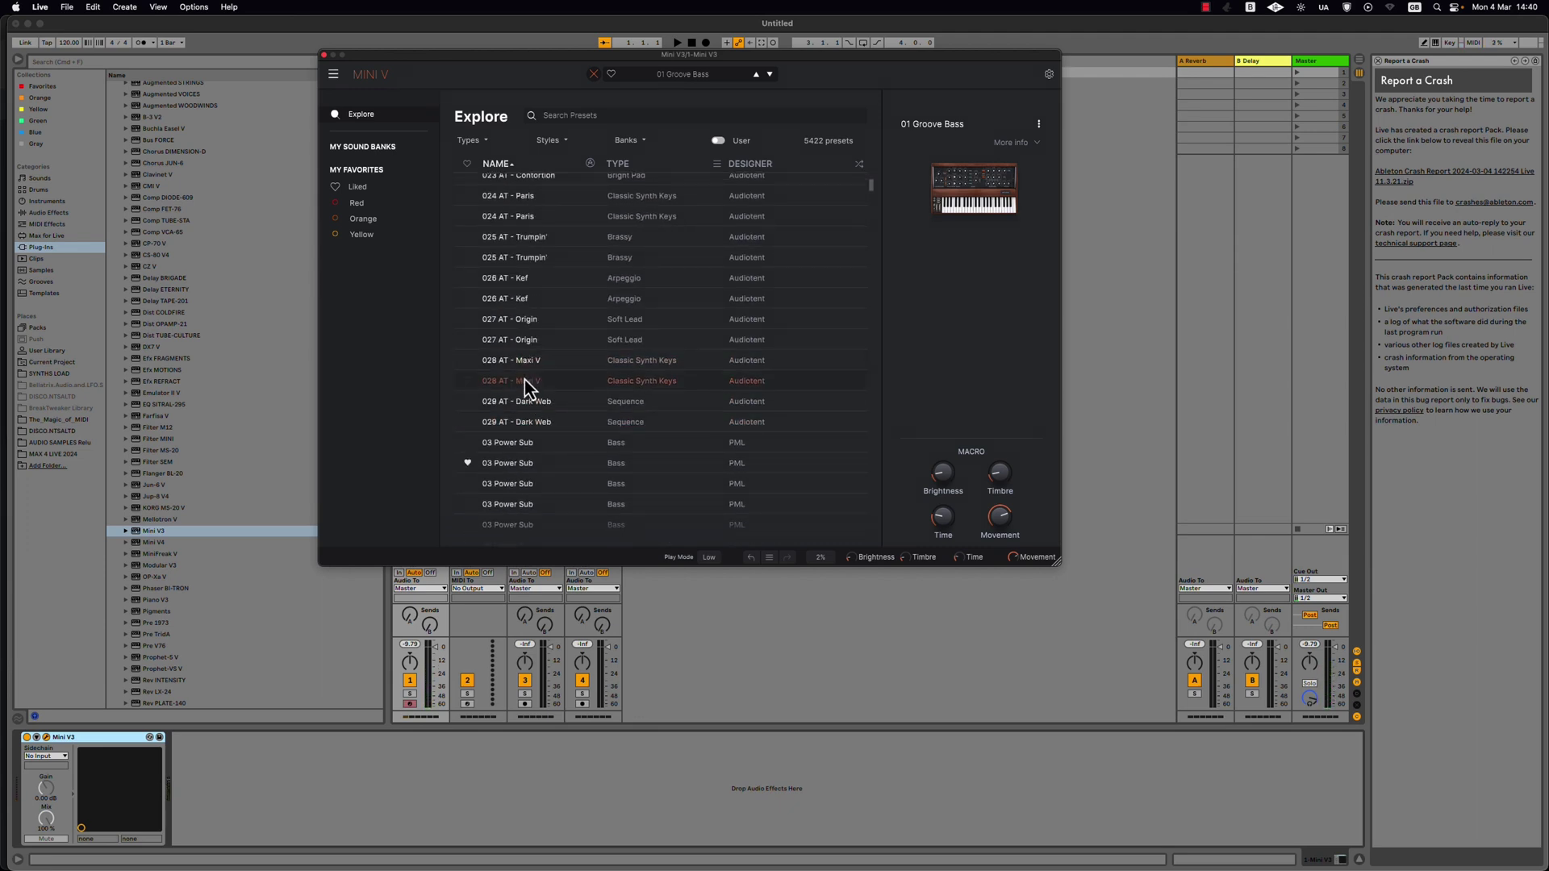
{"action": "scroll", "coordinate": [535, 386], "scroll_direction": "down", "scroll_amount": 7}
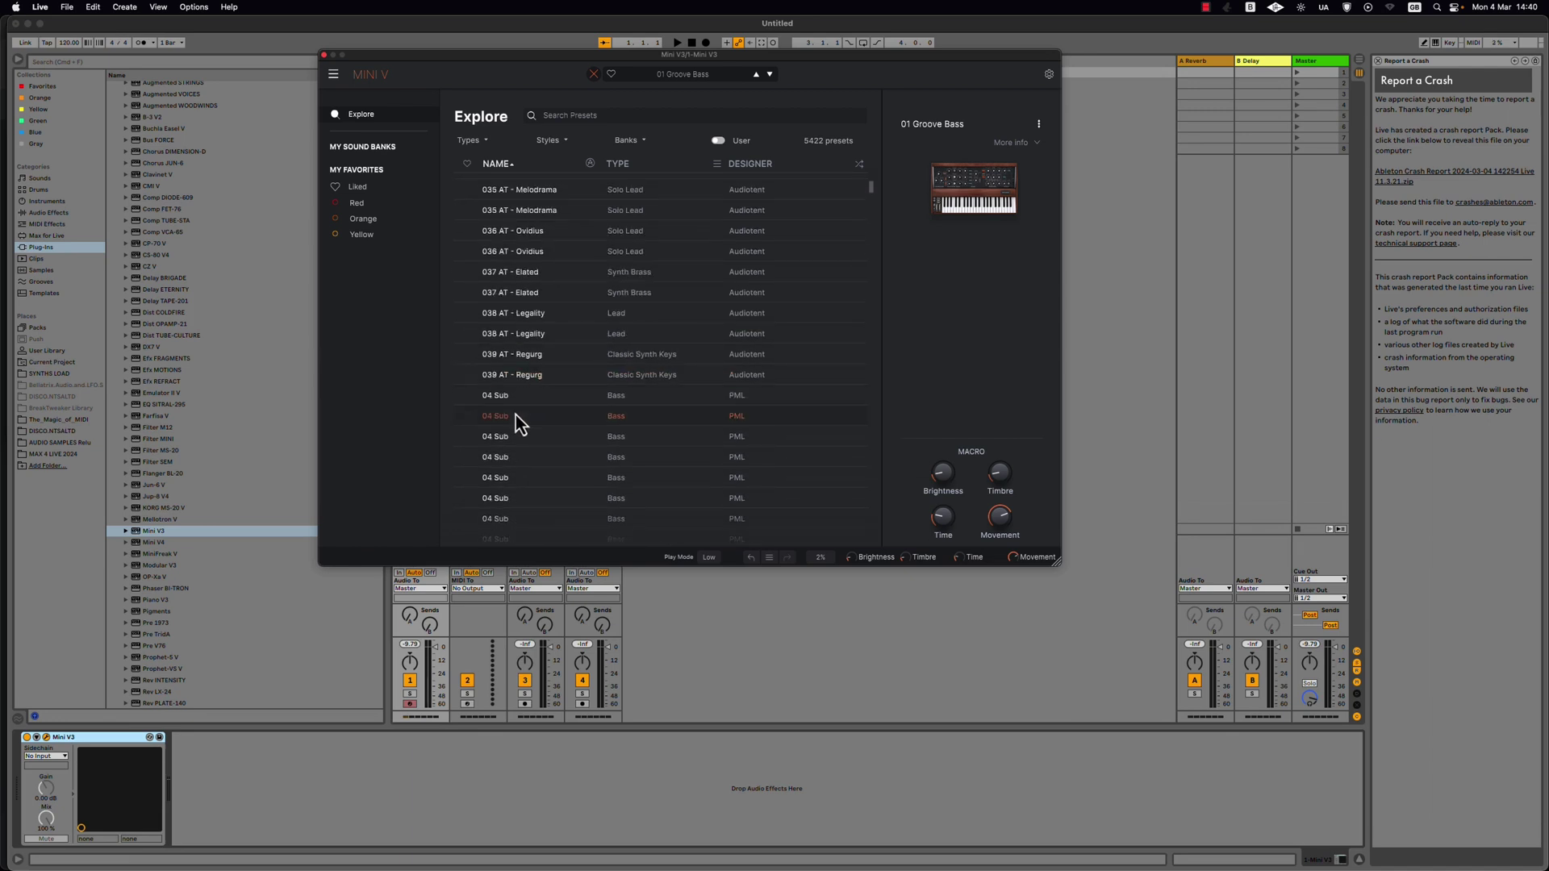
{"action": "scroll", "coordinate": [526, 455], "scroll_direction": "down", "scroll_amount": 2}
{"action": "left_click", "coordinate": [530, 409]}
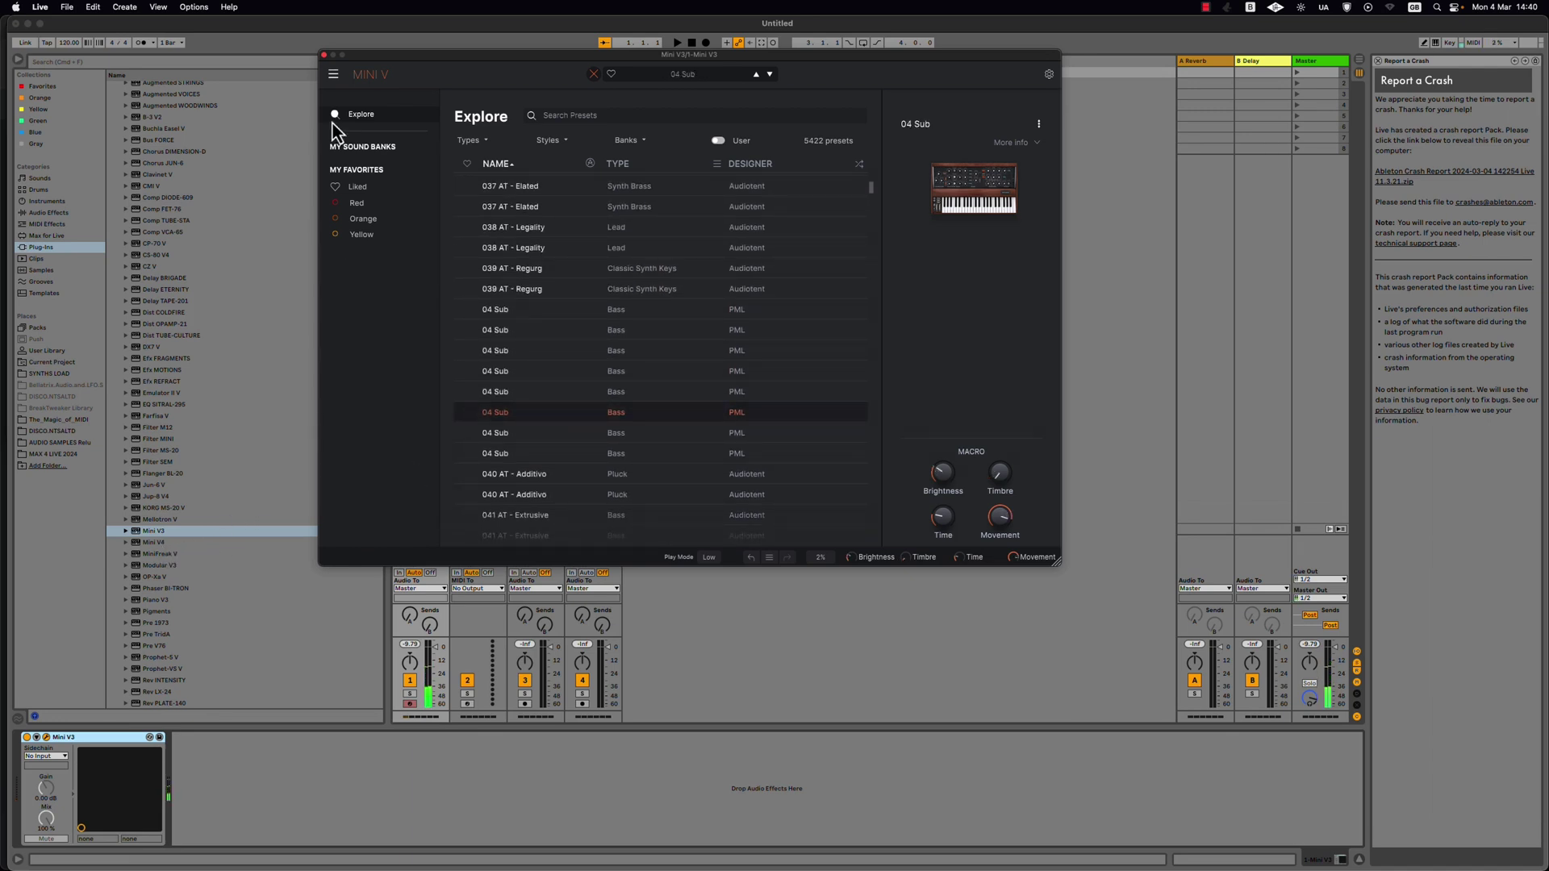
{"action": "left_click", "coordinate": [323, 55]}
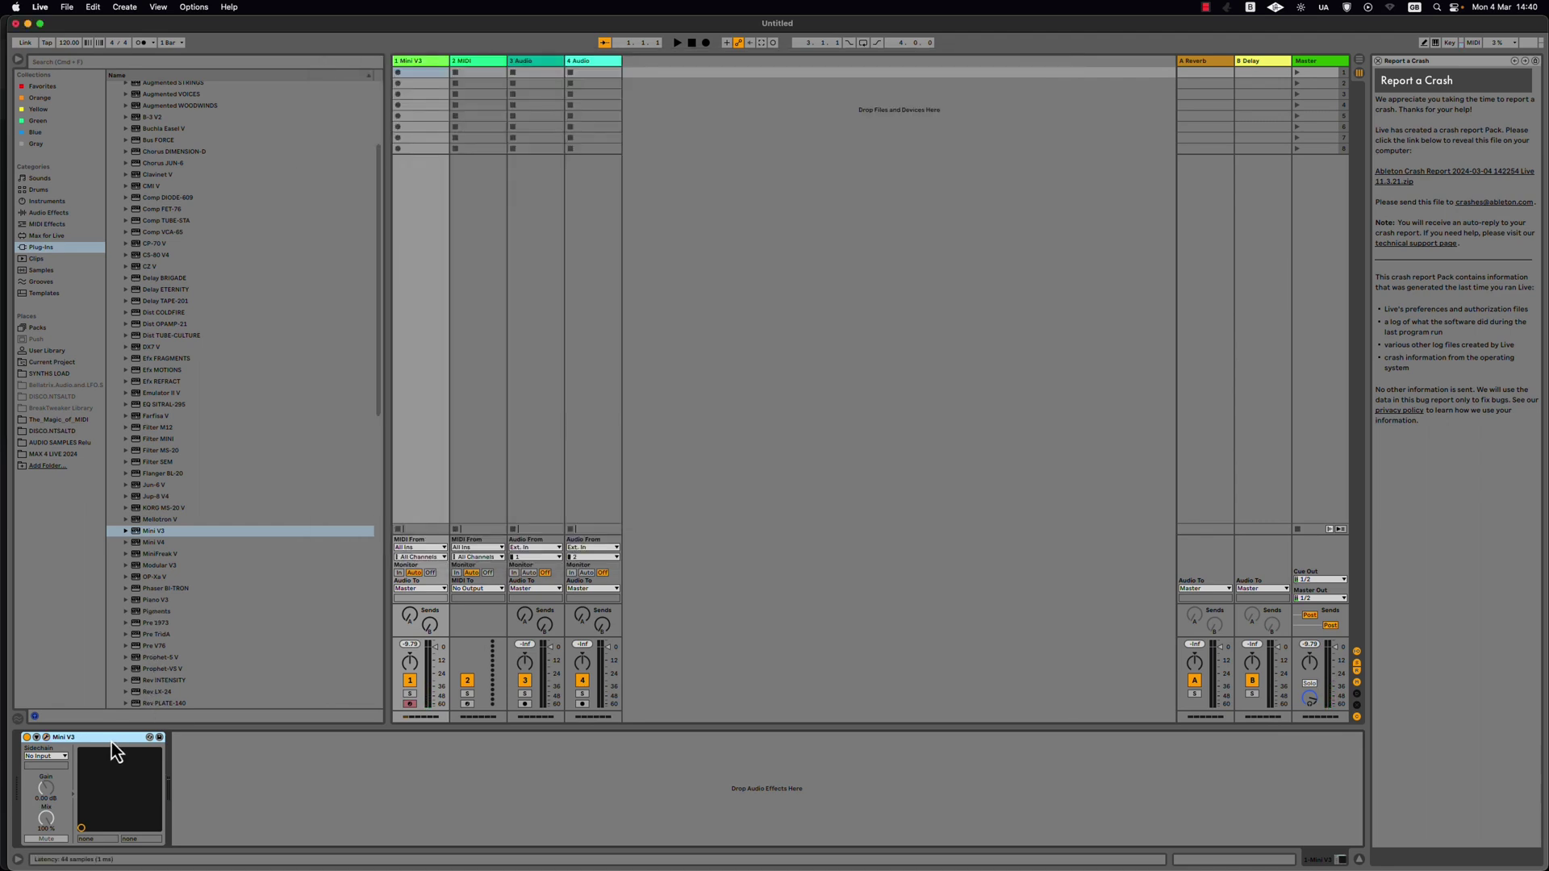
Step: Delete the Mini V3 device from track 1, then quit Live and answer the save-changes prompt
{"action": "key", "text": "BackSpace"}
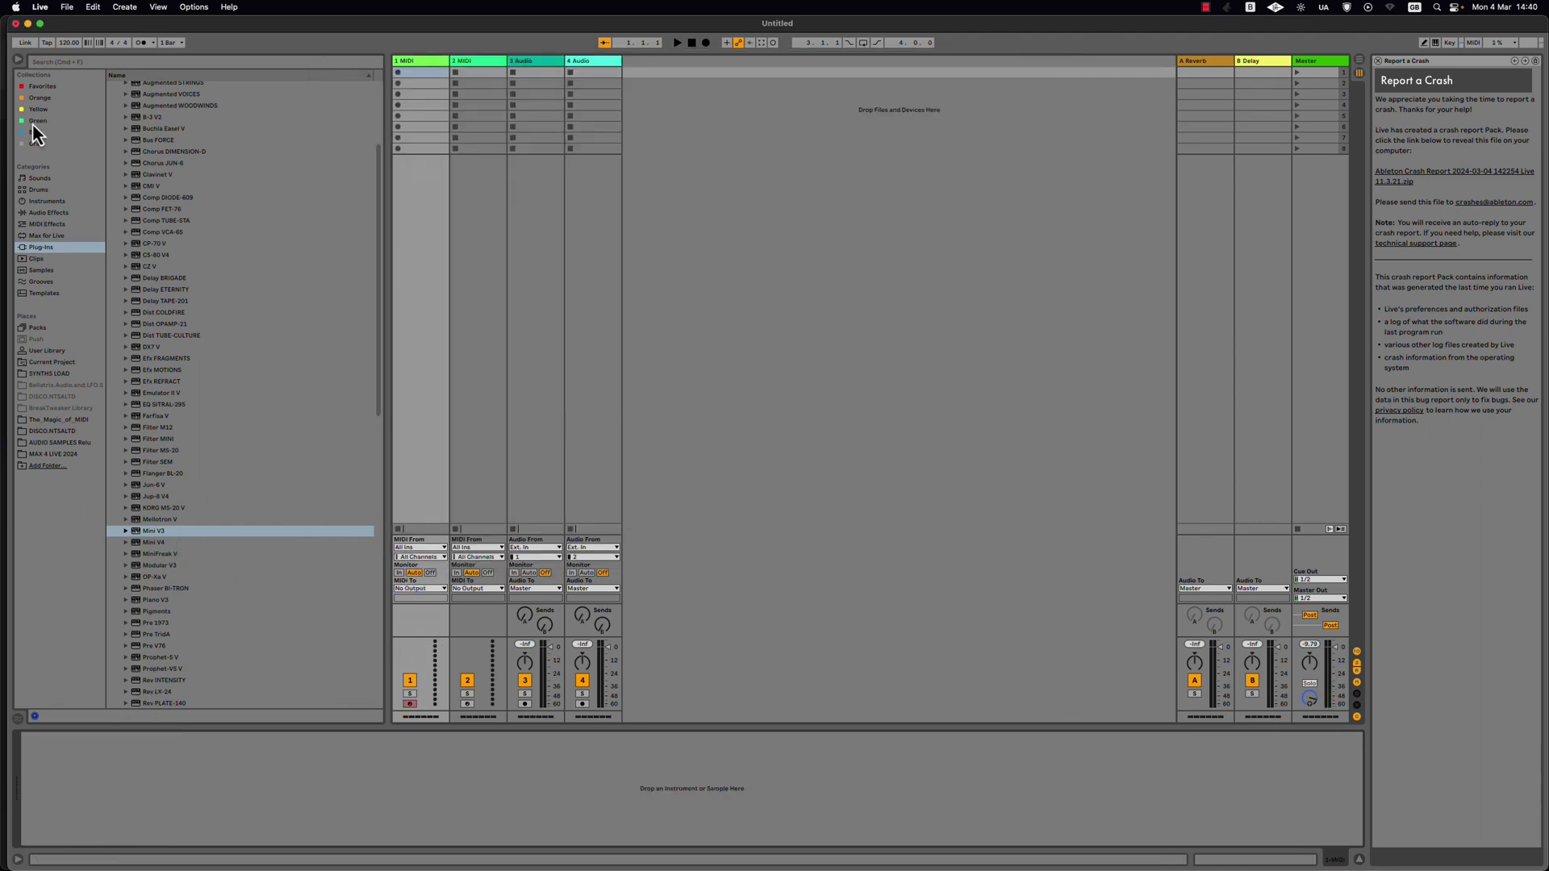
{"action": "left_click", "coordinate": [39, 7]}
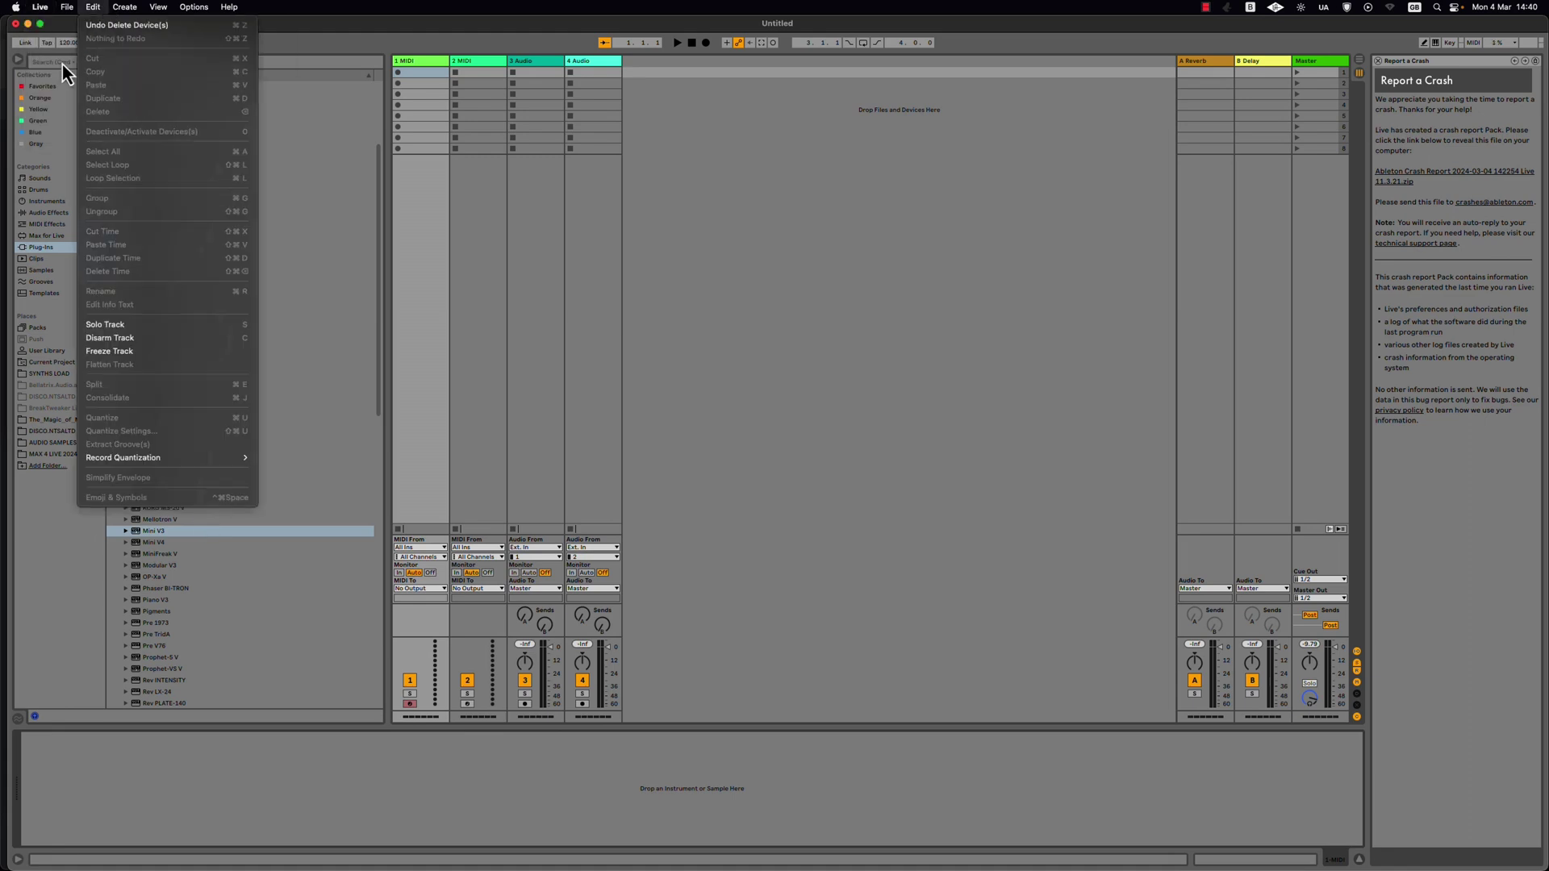
{"action": "left_click", "coordinate": [57, 131]}
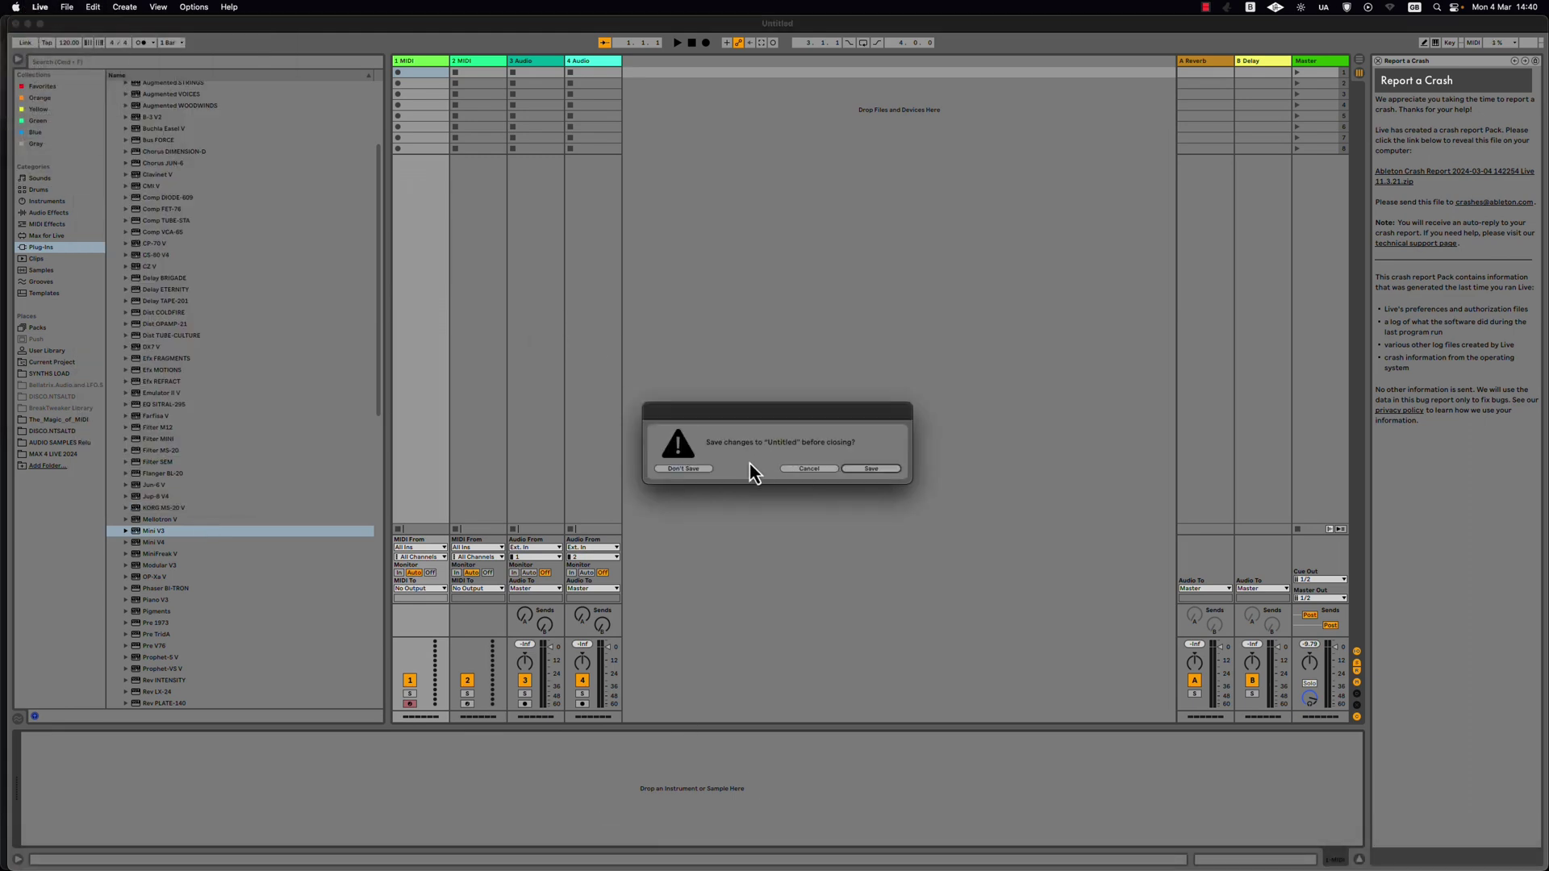
{"action": "left_click", "coordinate": [750, 471]}
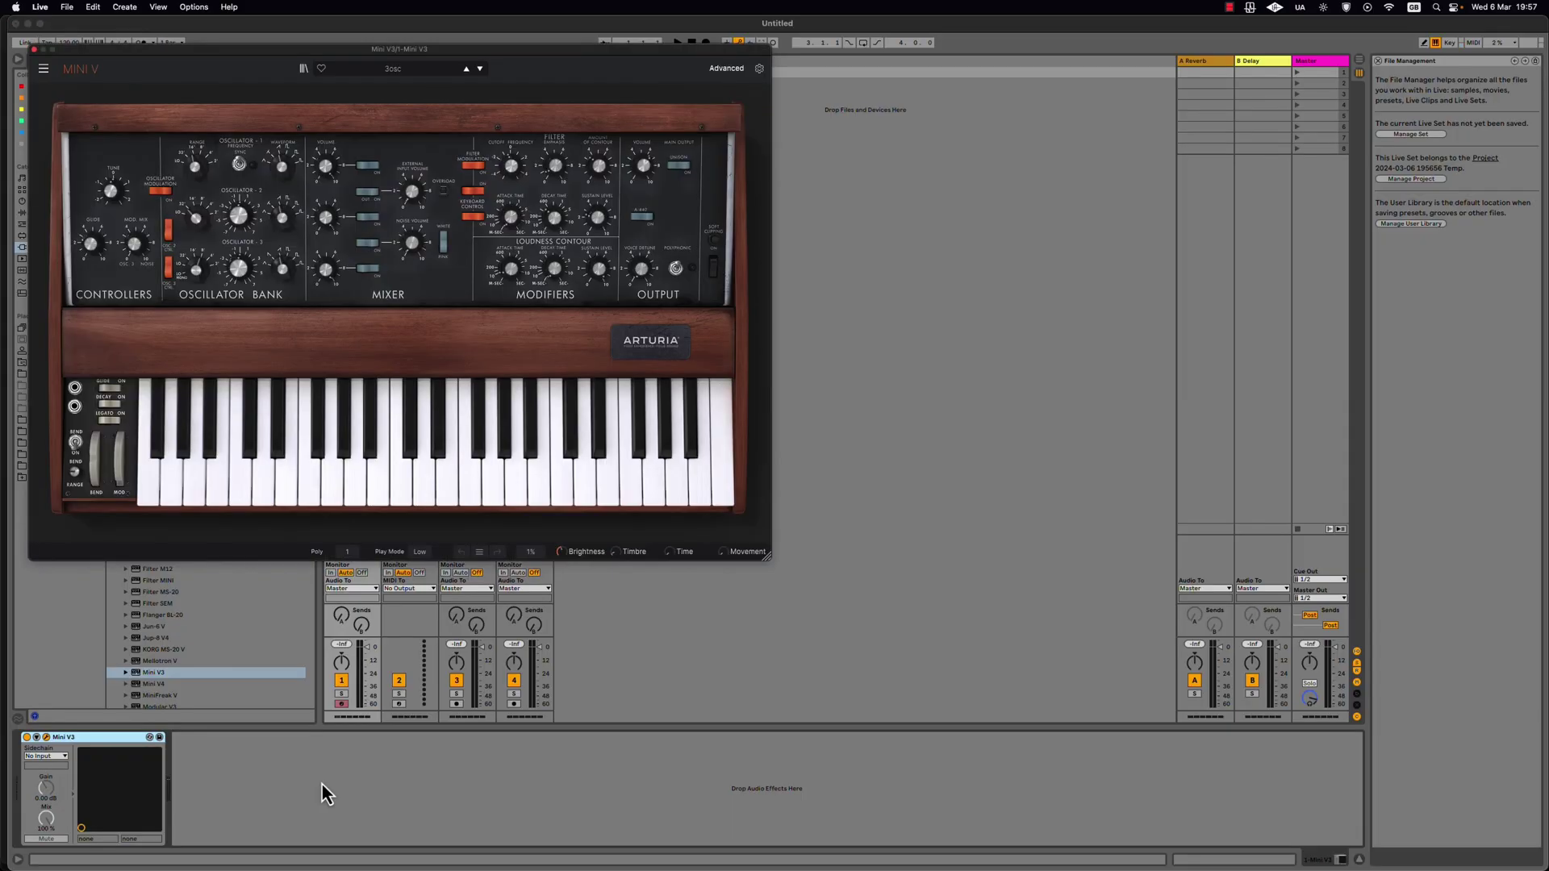
Step: Play a note, open the Mini V preset browser, and open the PML MT bank under My Sound Banks
{"action": "left_click", "coordinate": [367, 504]}
{"action": "left_click", "coordinate": [303, 69]}
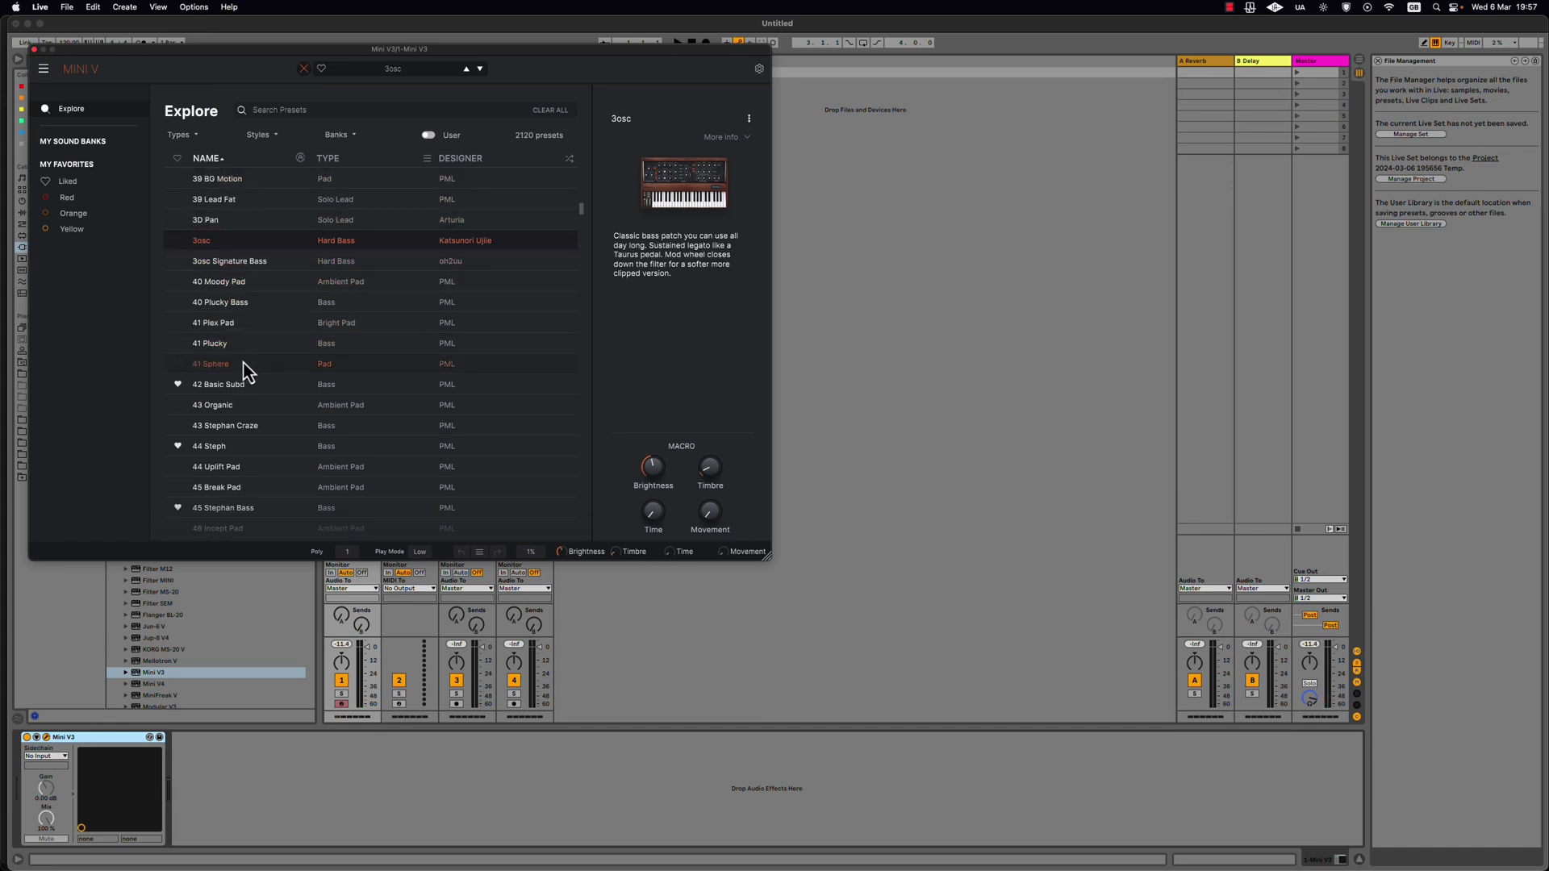
{"action": "scroll", "coordinate": [245, 365], "scroll_direction": "down", "scroll_amount": 2}
{"action": "scroll", "coordinate": [250, 359], "scroll_direction": "down", "scroll_amount": 5}
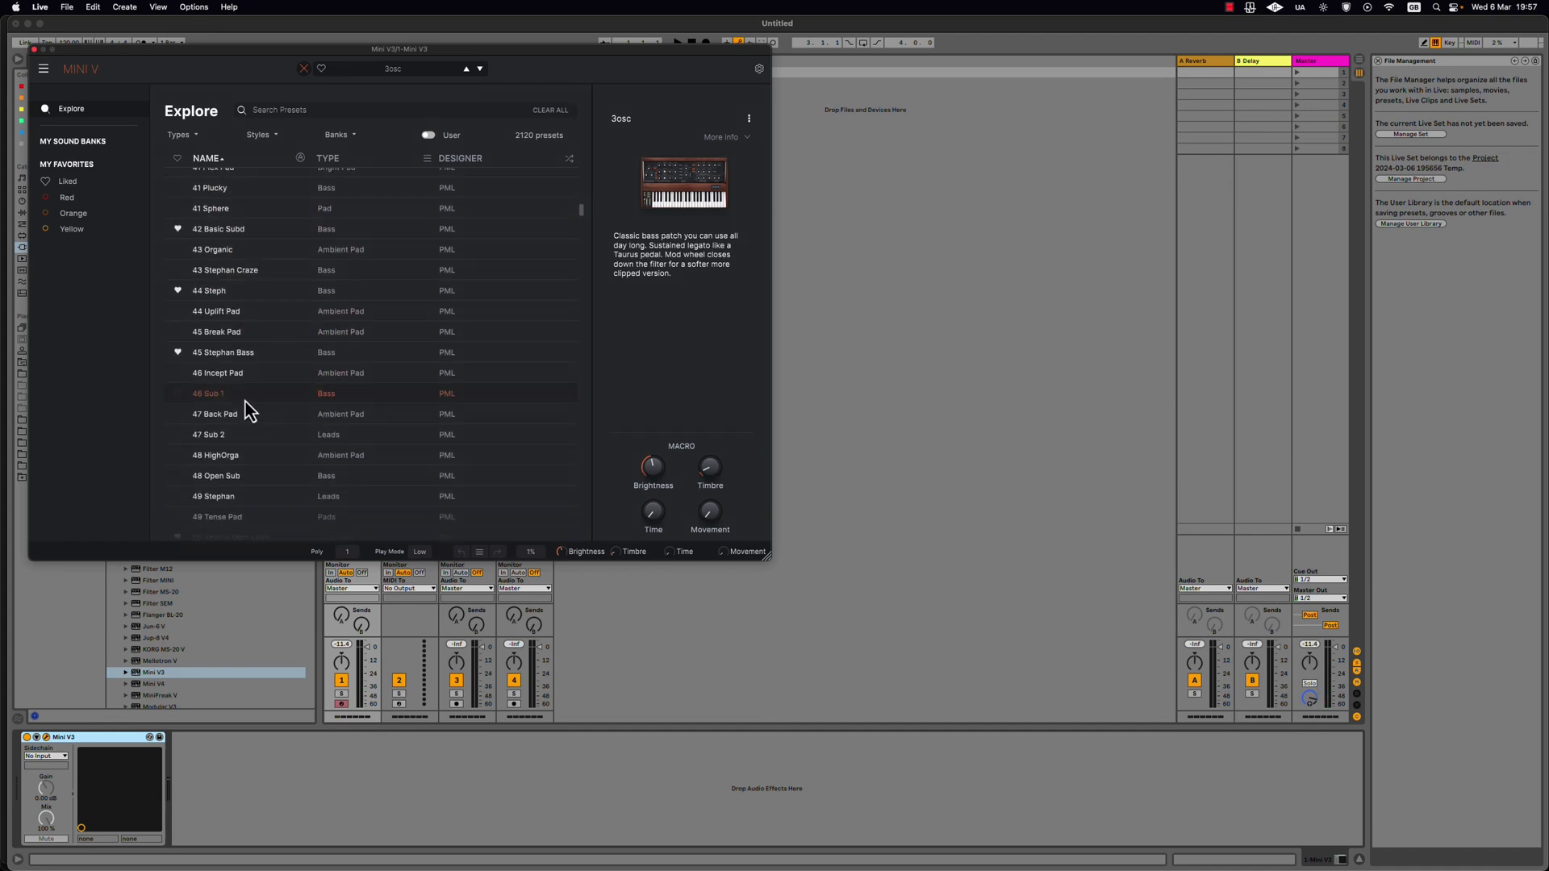
{"action": "scroll", "coordinate": [253, 452], "scroll_direction": "down", "scroll_amount": 20}
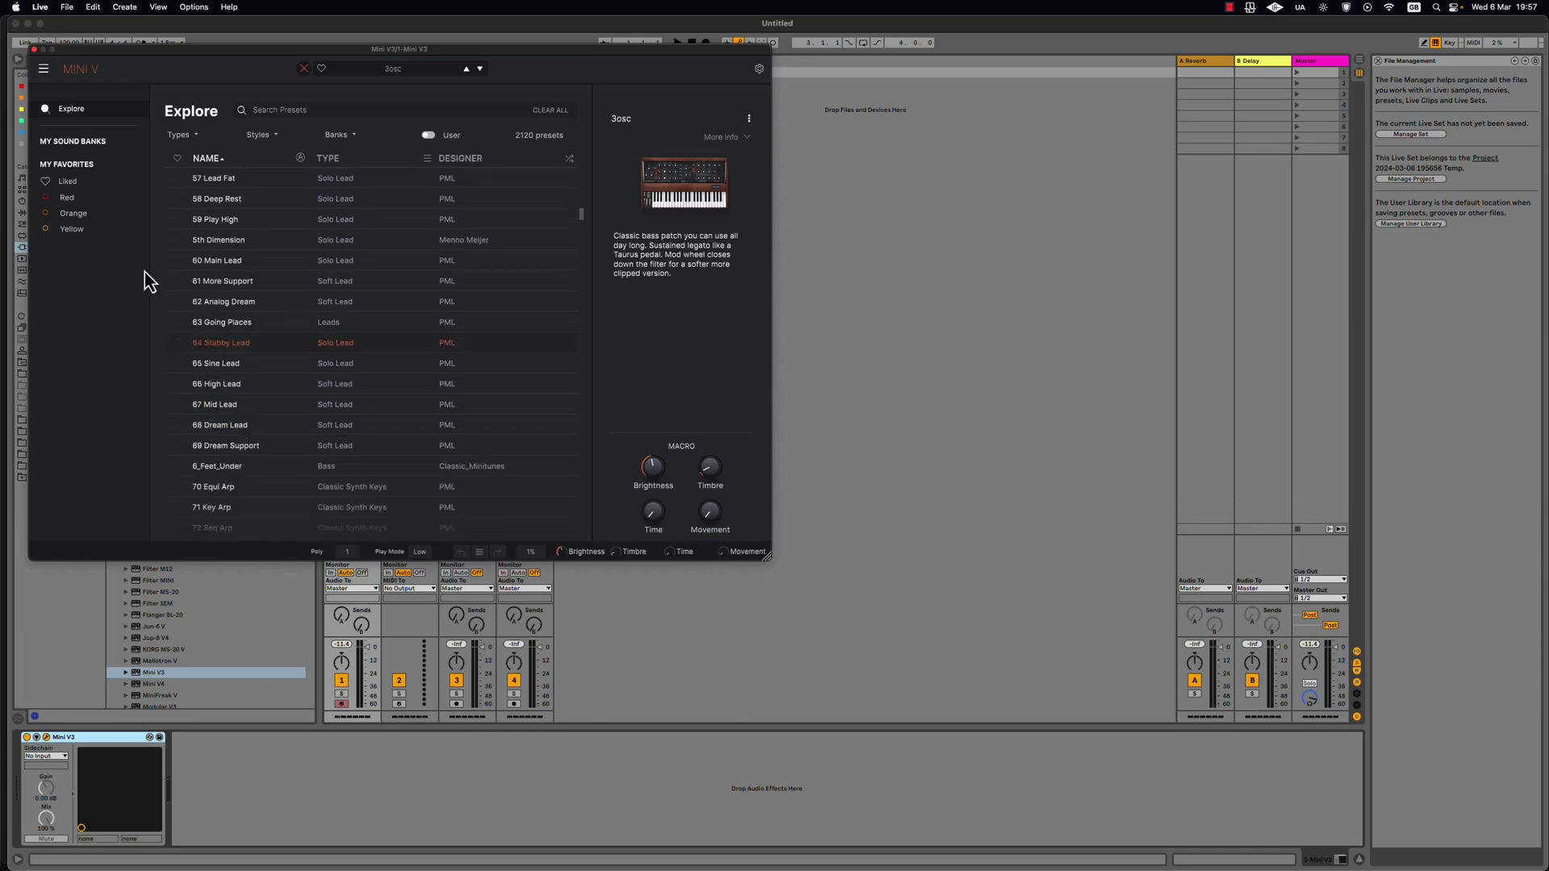
{"action": "mouse_move", "coordinate": [79, 169]}
{"action": "left_click", "coordinate": [81, 141]}
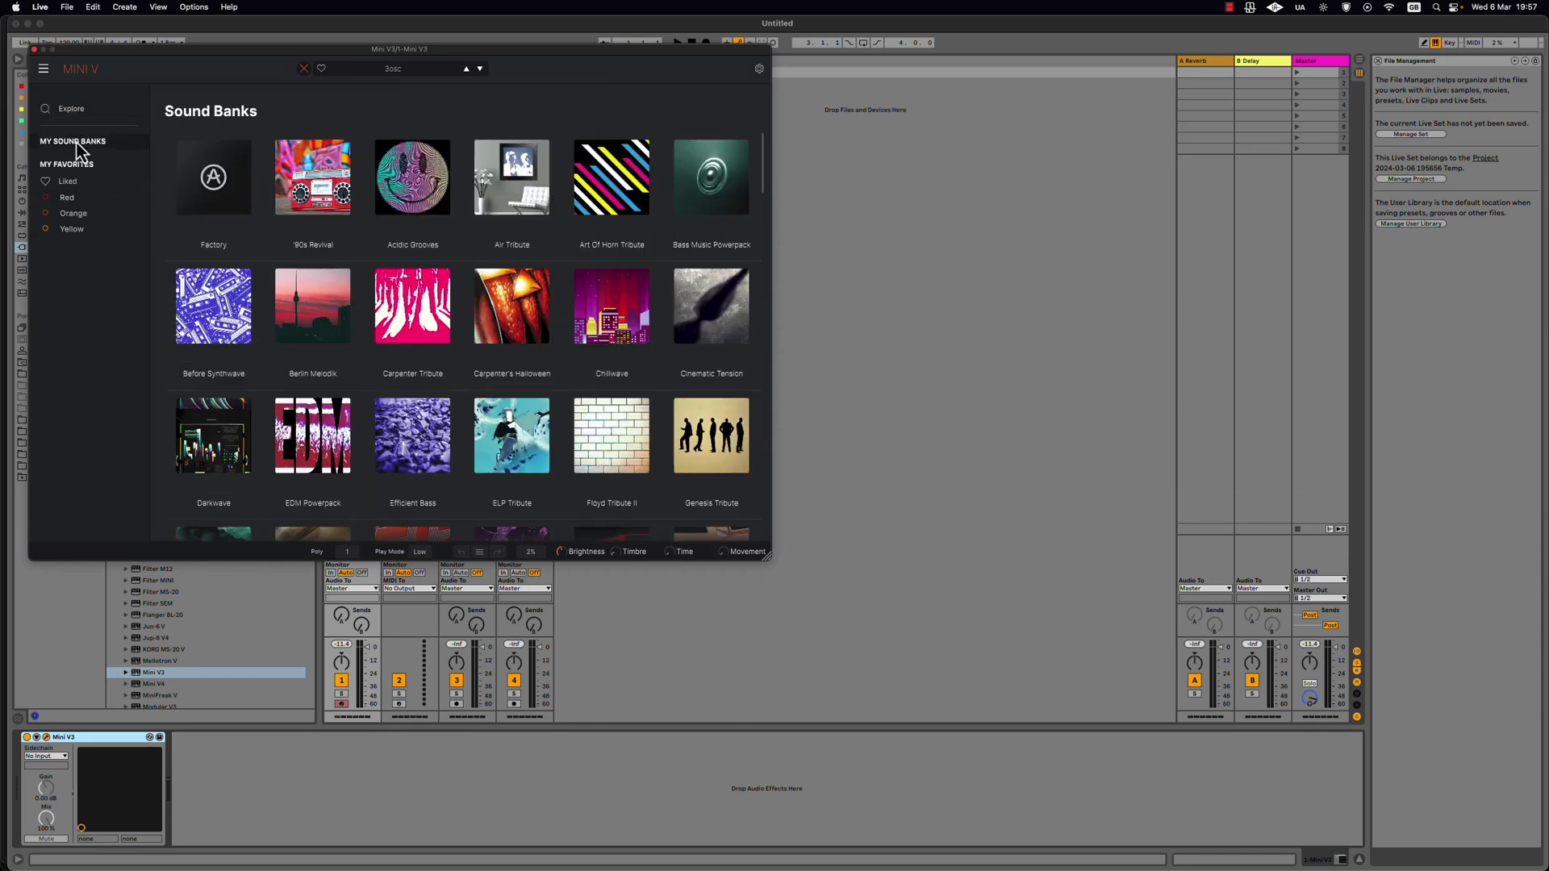
{"action": "scroll", "coordinate": [359, 279], "scroll_direction": "down", "scroll_amount": 5}
{"action": "scroll", "coordinate": [365, 282], "scroll_direction": "down", "scroll_amount": 5}
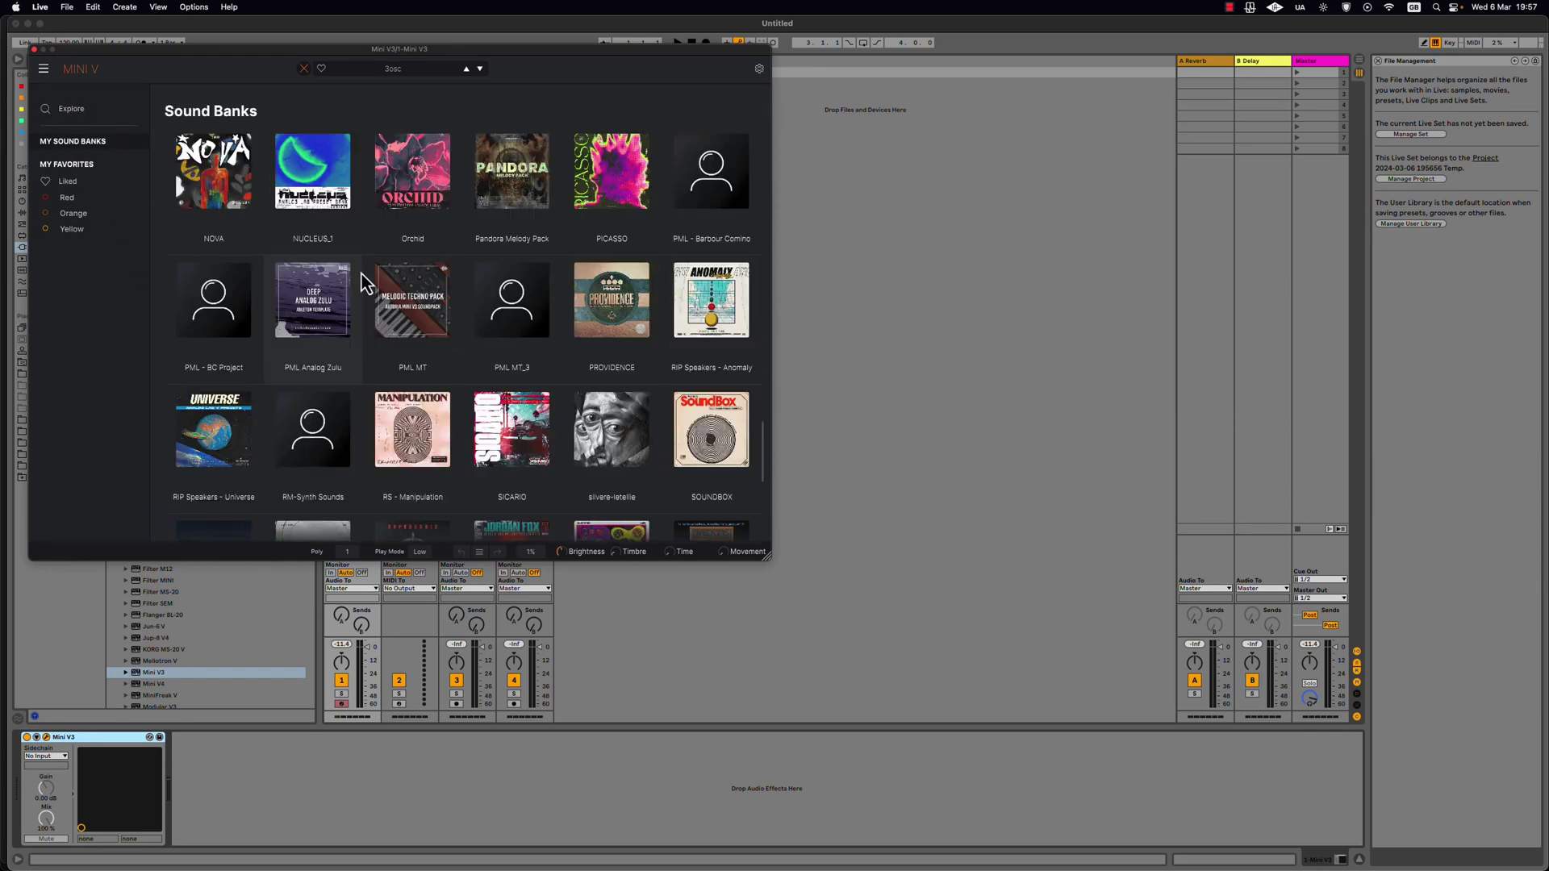
{"action": "left_click", "coordinate": [411, 233]}
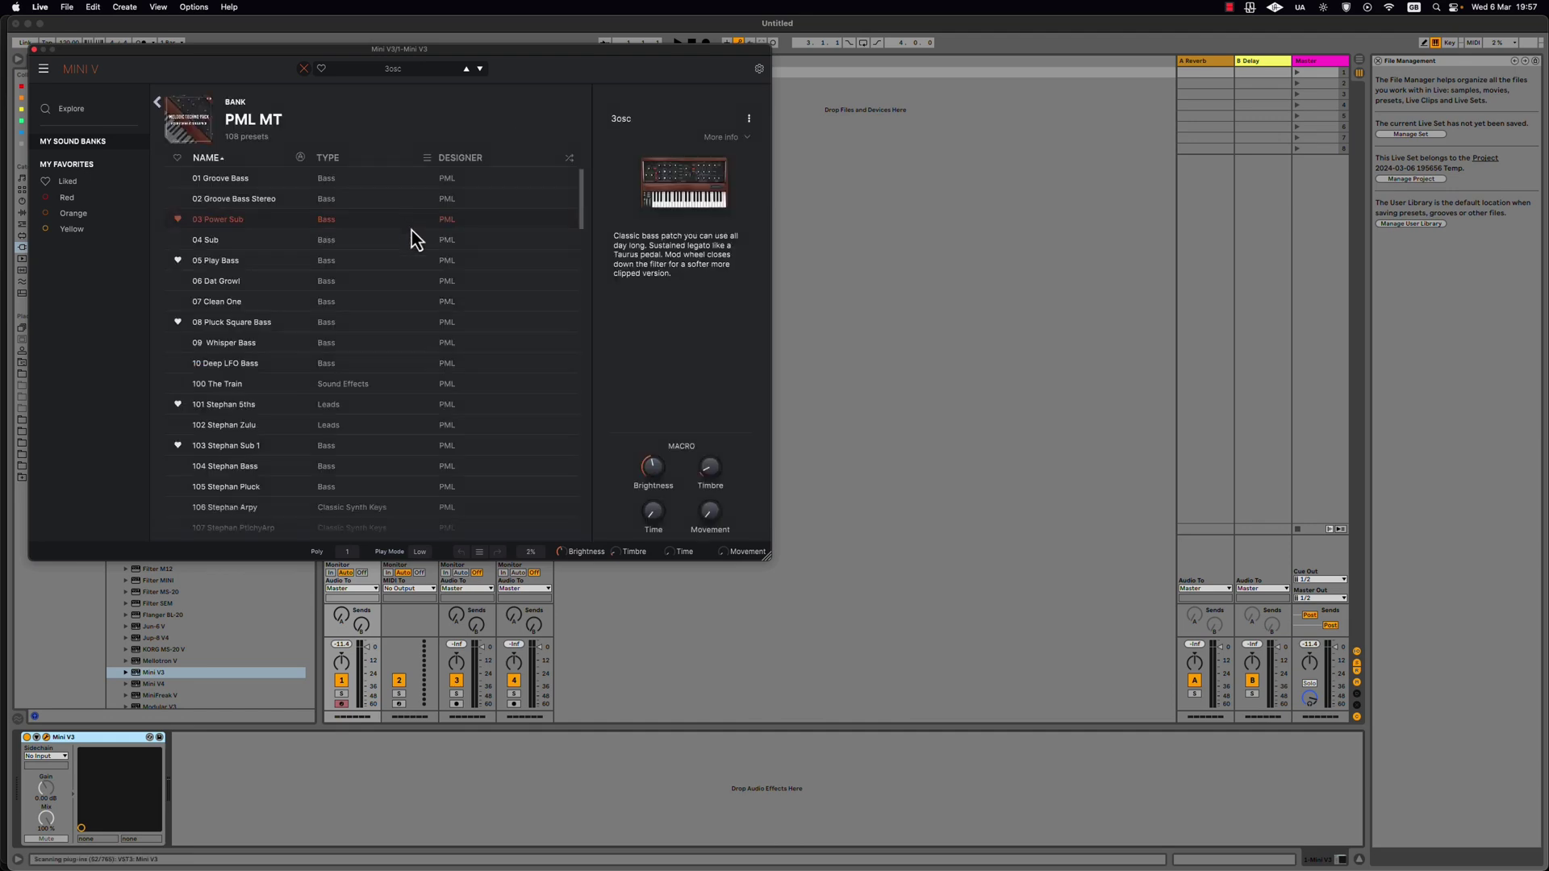
Step: Audition PML MT presets 07 Clean One, 06 Dat Growl, 102–104, ending on 105 Stephan Pluck
{"action": "left_click", "coordinate": [266, 298]}
{"action": "left_click", "coordinate": [245, 287]}
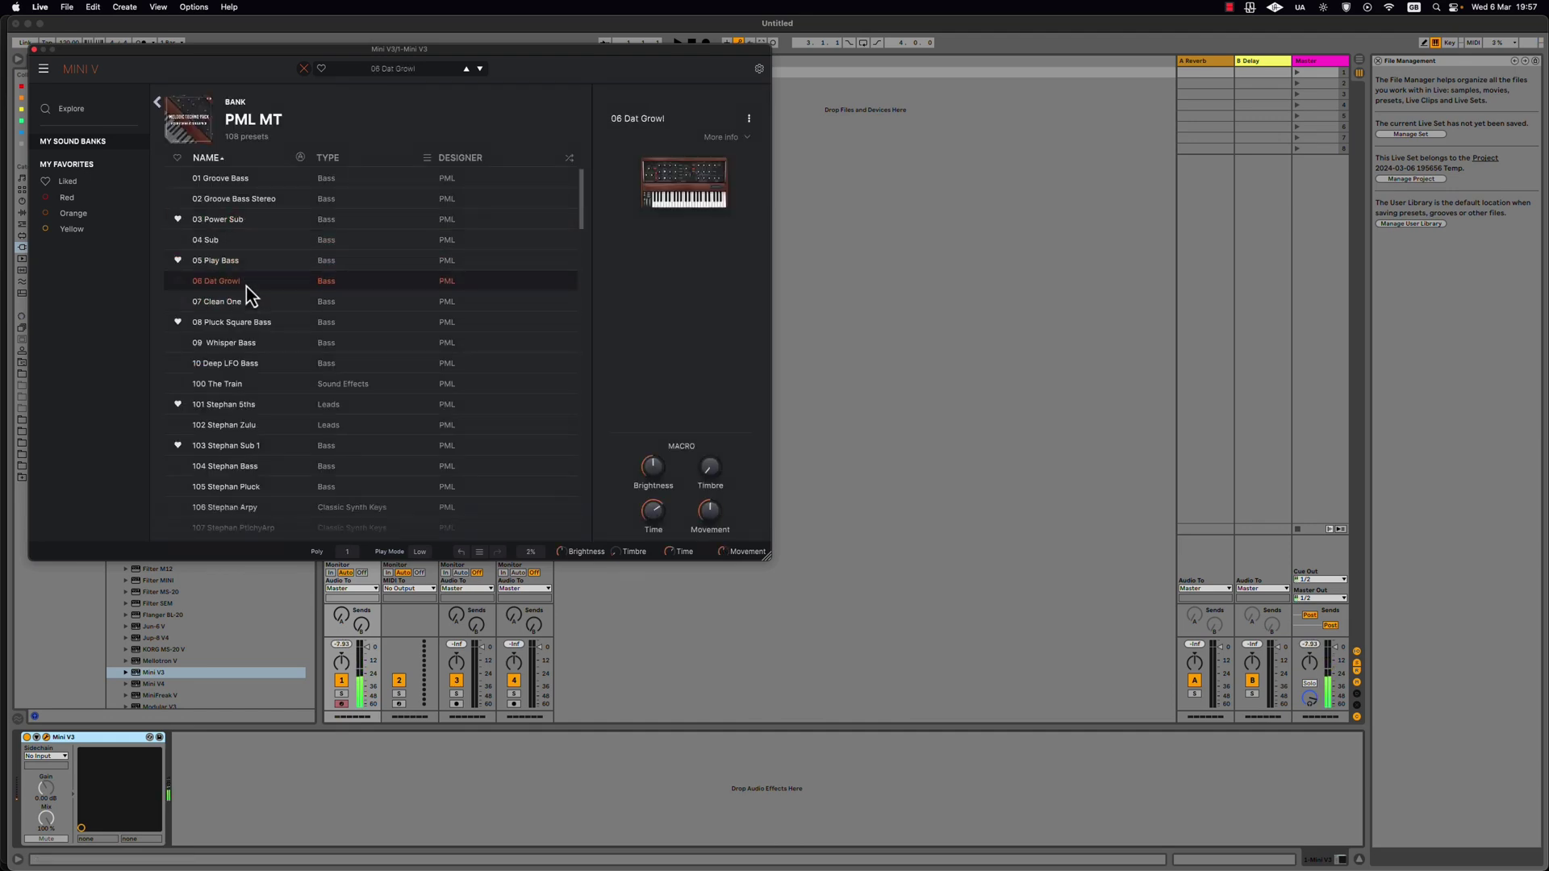
{"action": "left_click", "coordinate": [288, 429]}
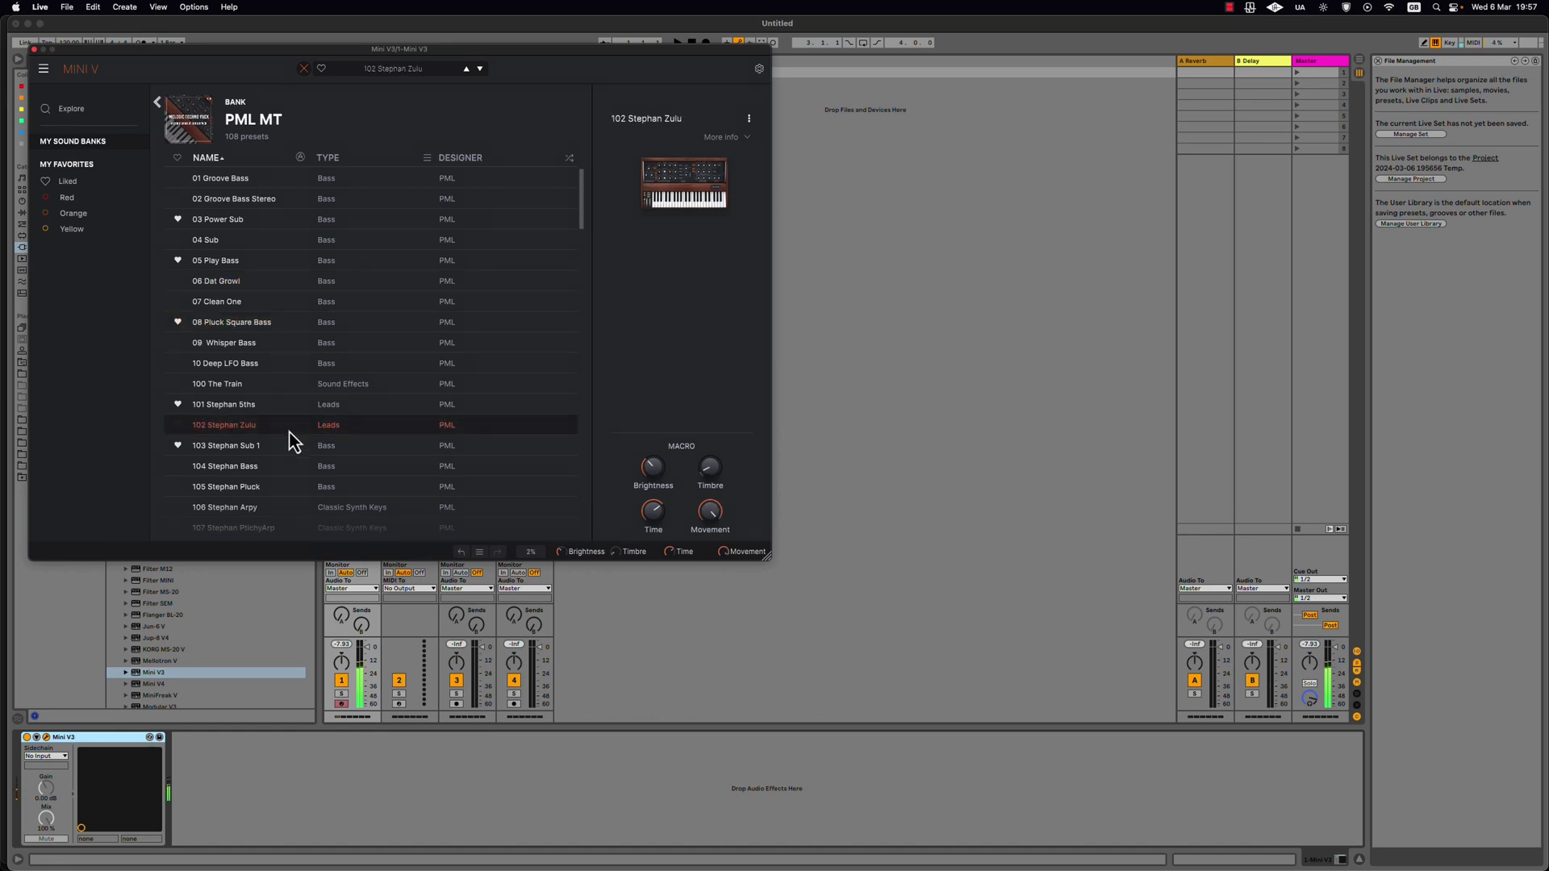
{"action": "left_click", "coordinate": [273, 448]}
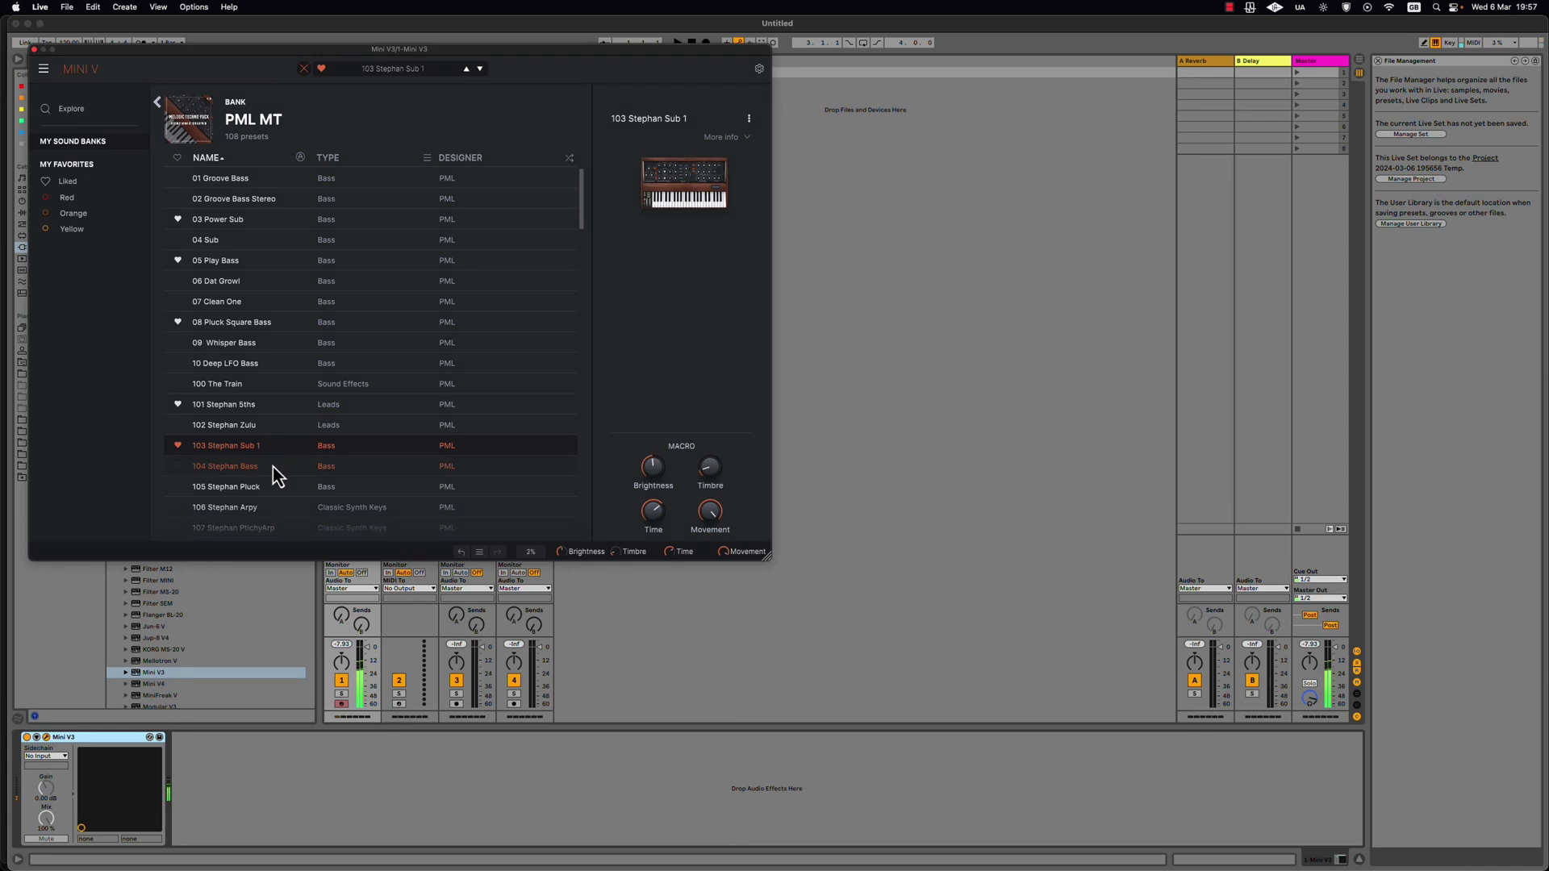
{"action": "left_click", "coordinate": [273, 465]}
{"action": "left_click", "coordinate": [278, 488]}
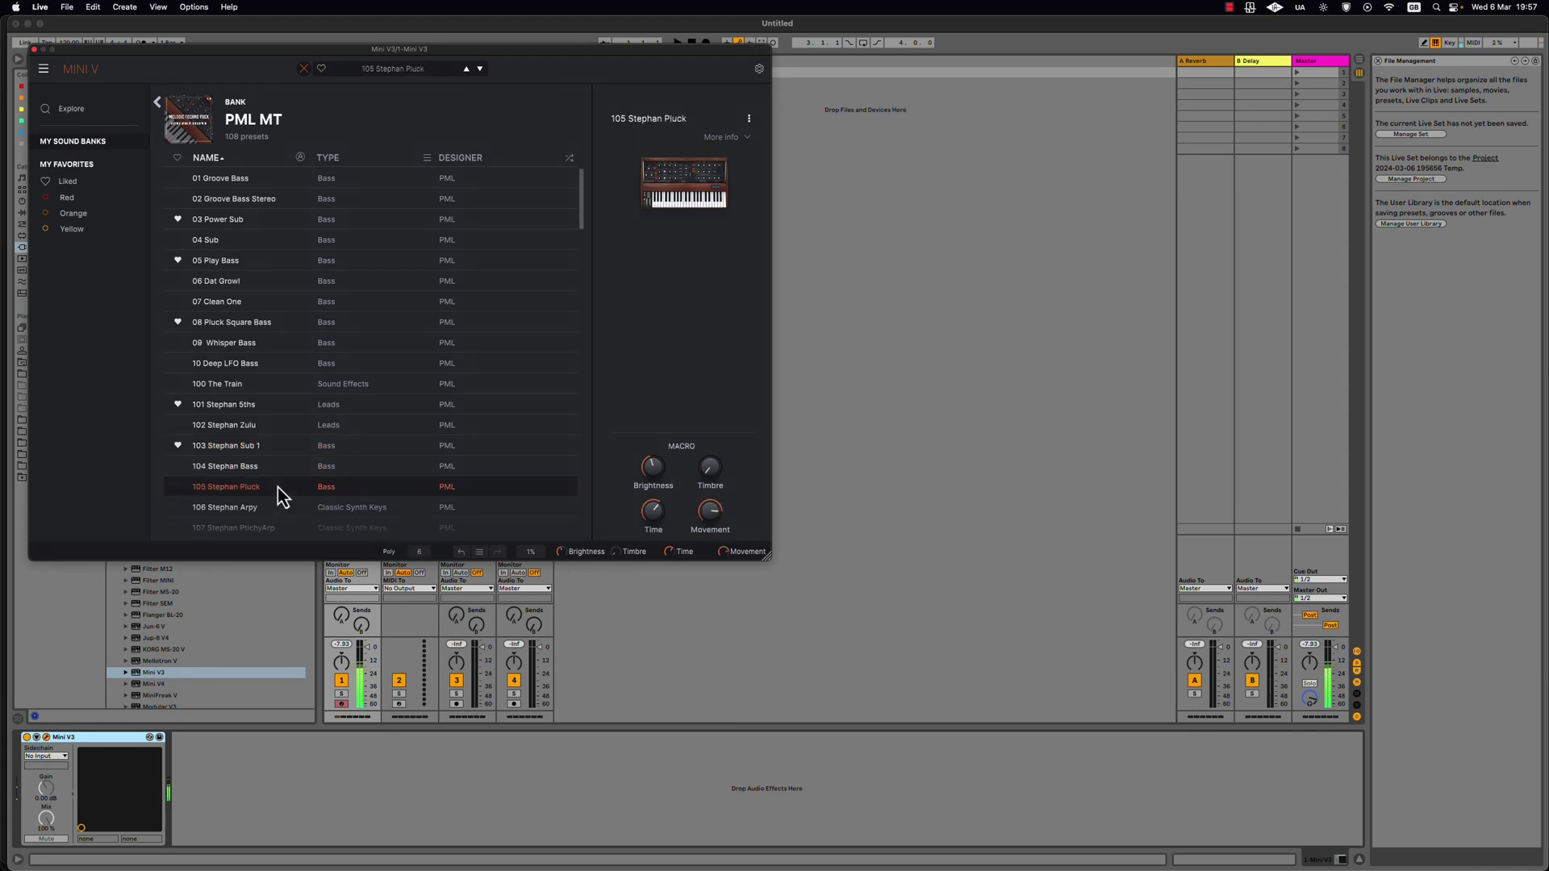